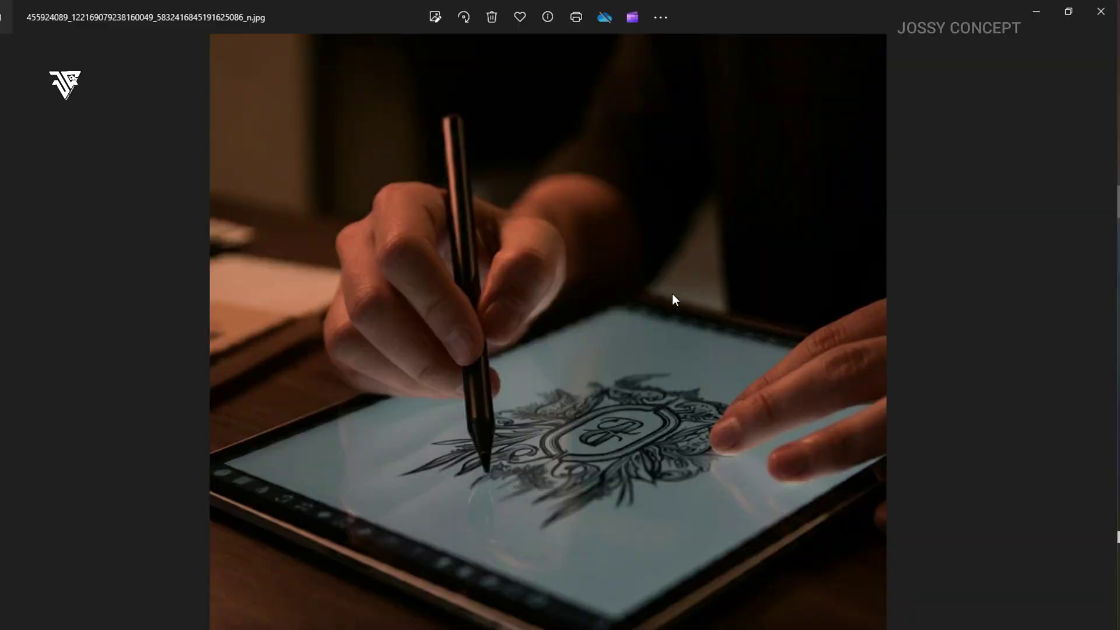
Step: Zoom the tablet photo in and out, then step forward three photos
scroll(537, 286, "up", 5)
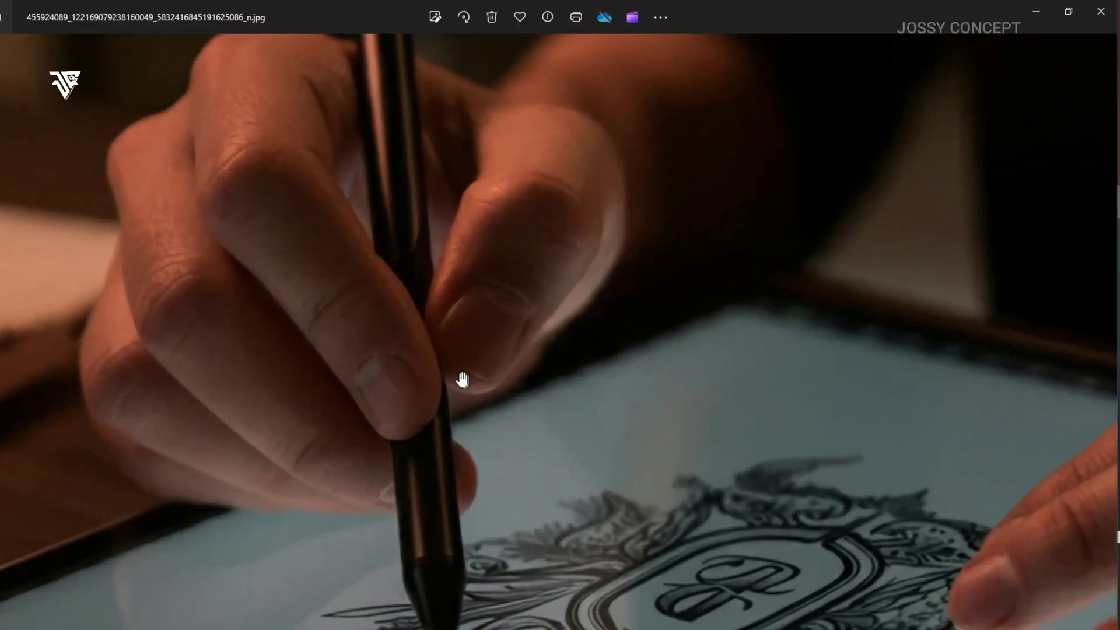
scroll(289, 437, "down", 5)
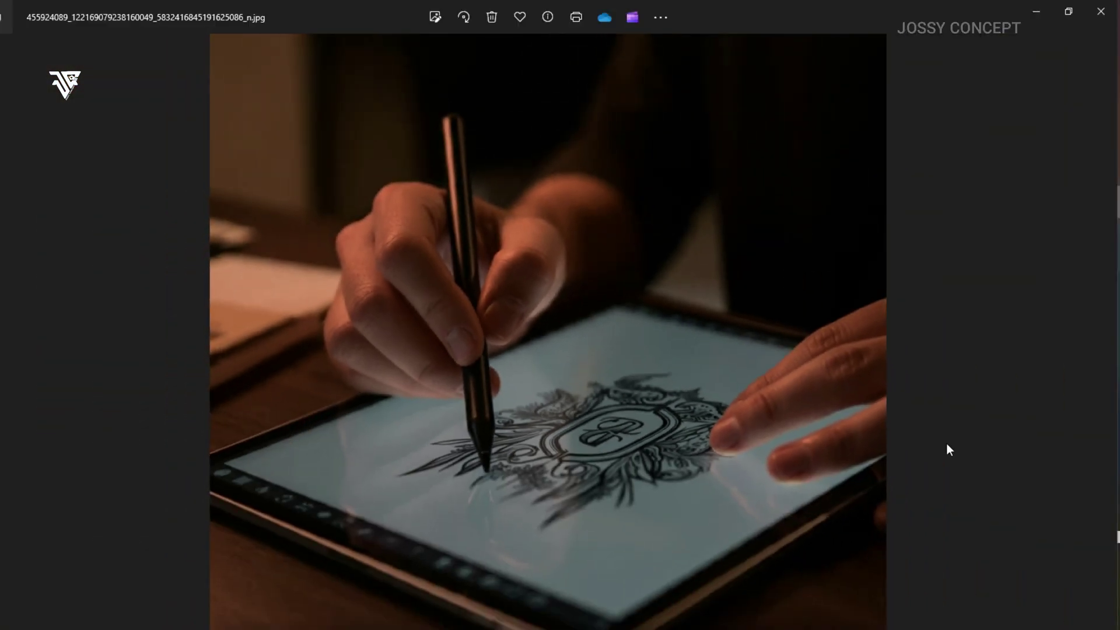
left_click(1091, 383)
left_click(1092, 383)
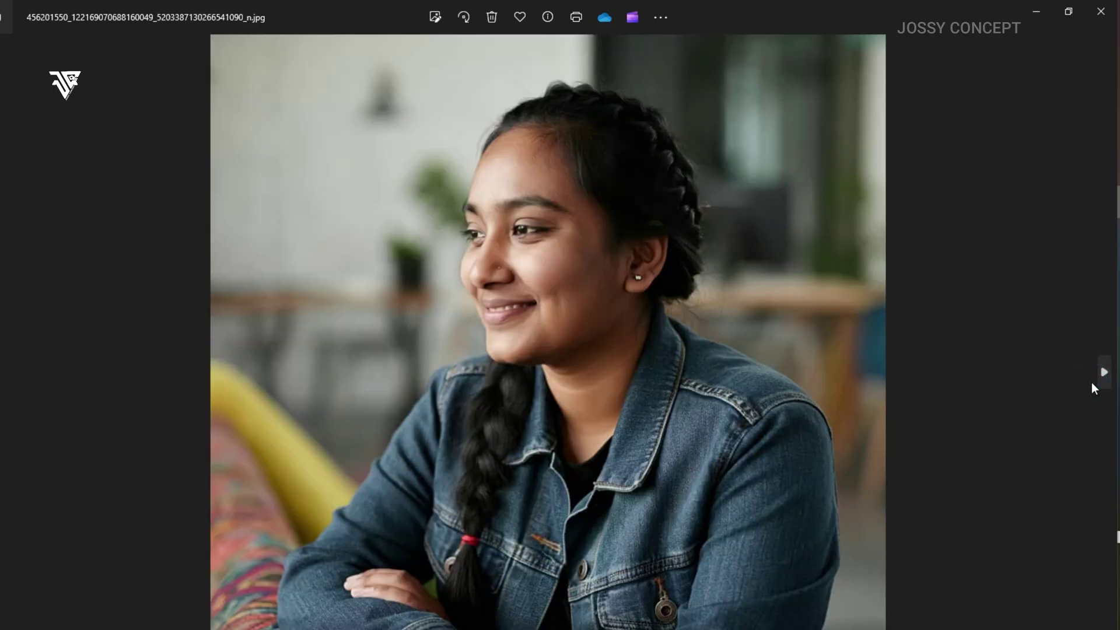
left_click(1091, 383)
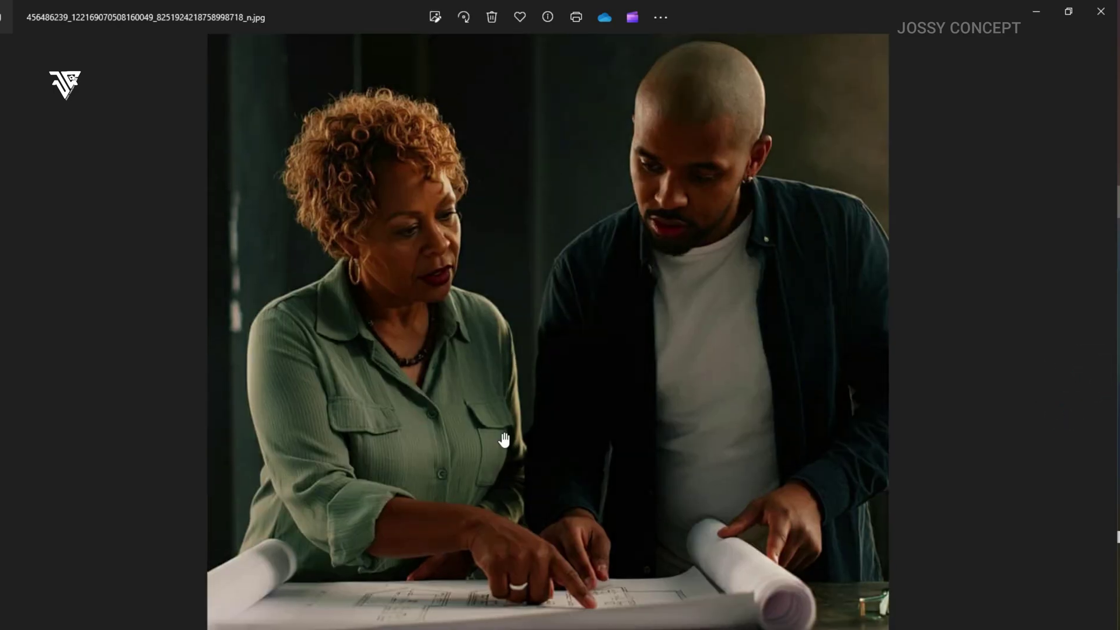
Step: Keep advancing to the portrait of the man in a white beanie on a sunset beach
scroll(828, 457, "up", 3)
left_click(1097, 423)
left_click(1097, 422)
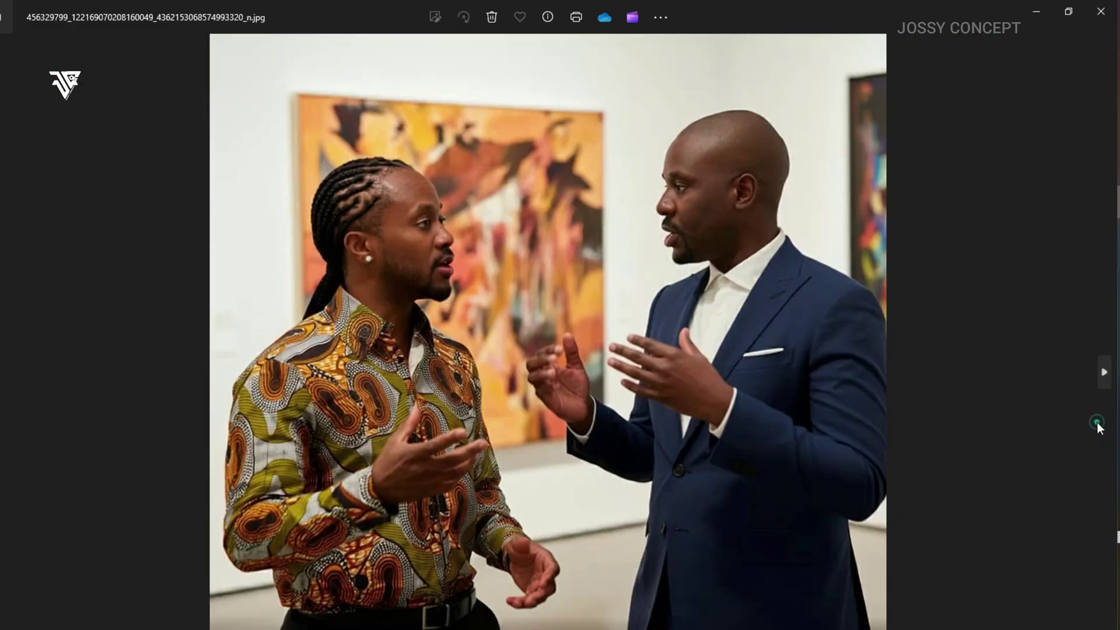
left_click(1096, 422)
left_click(1096, 423)
left_click(1097, 423)
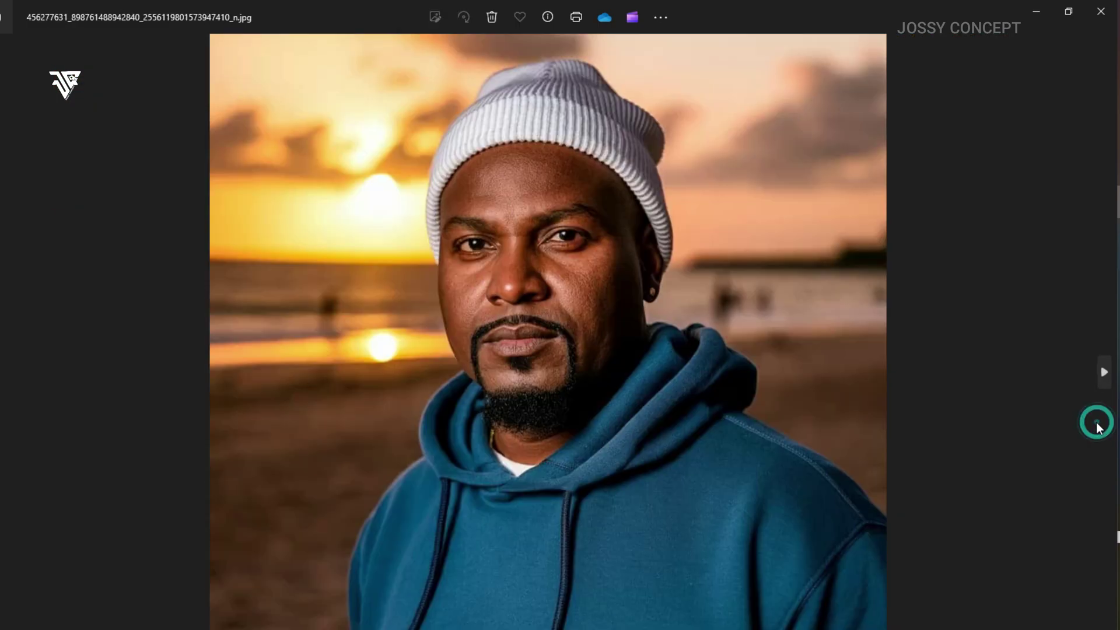
scroll(680, 232, "up", 3)
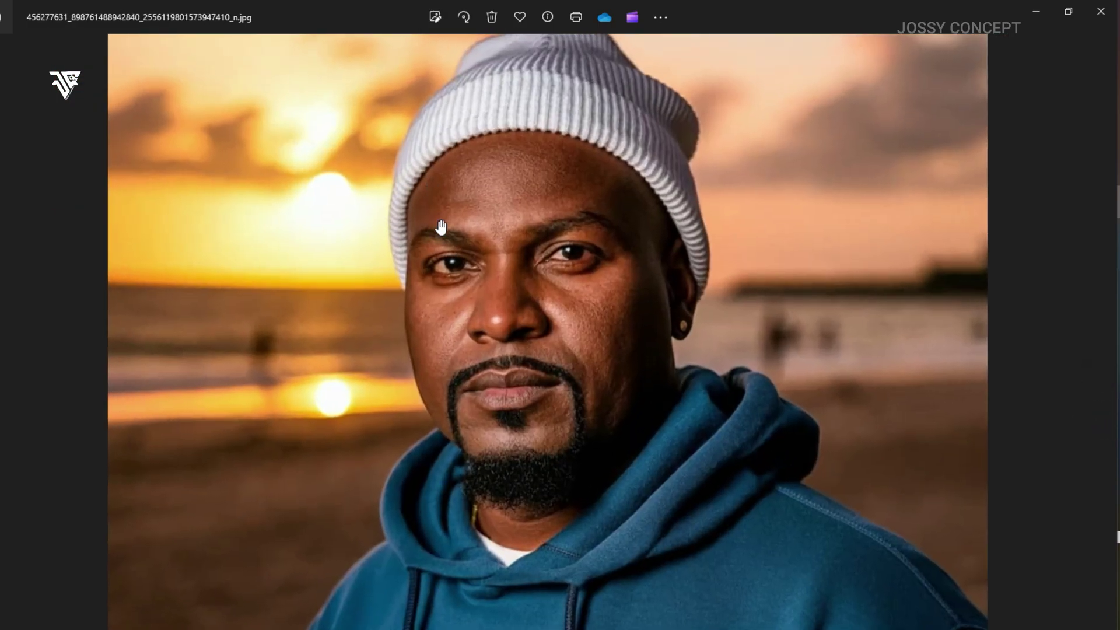
scroll(592, 320, "down", 3)
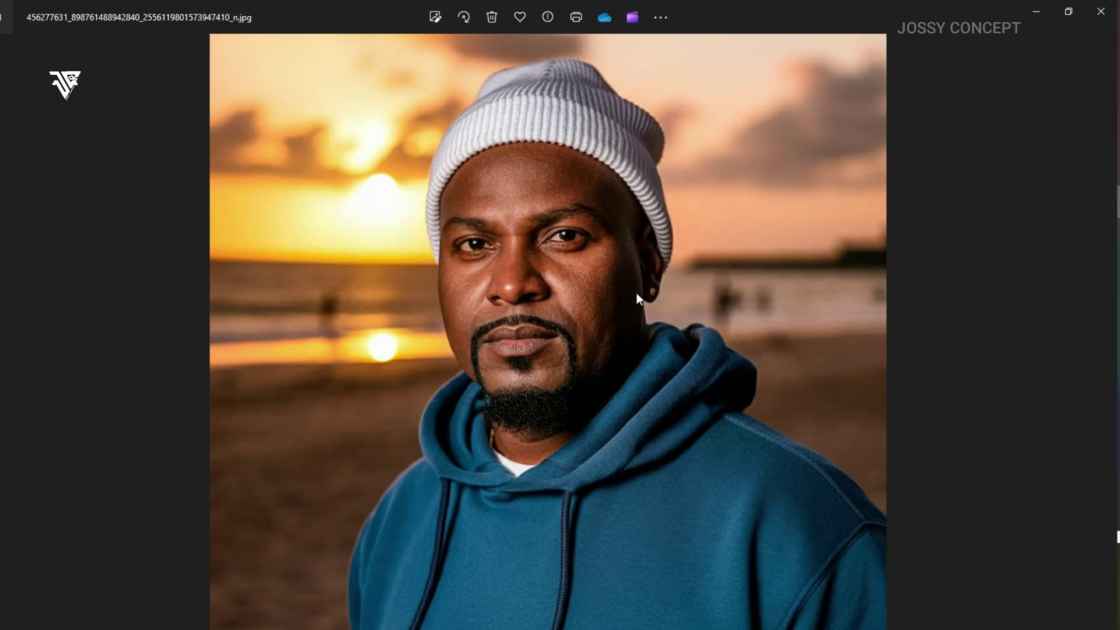
Step: Zoom in and out on the photos, stepping back to the gallery photo of two men
scroll(636, 293, "up", 5)
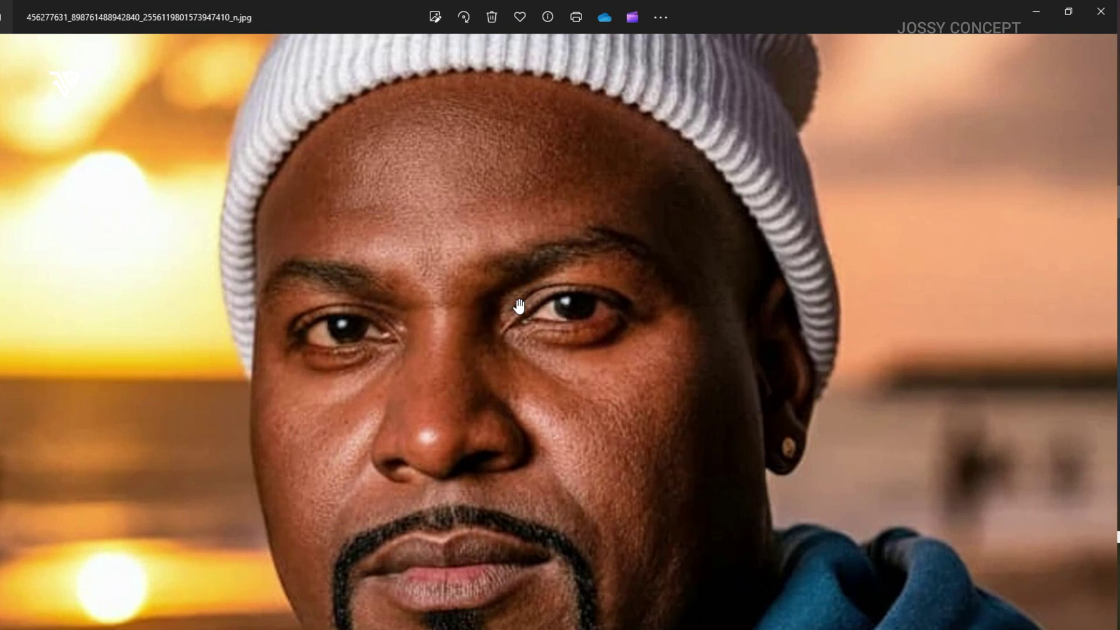
scroll(519, 305, "down", 5)
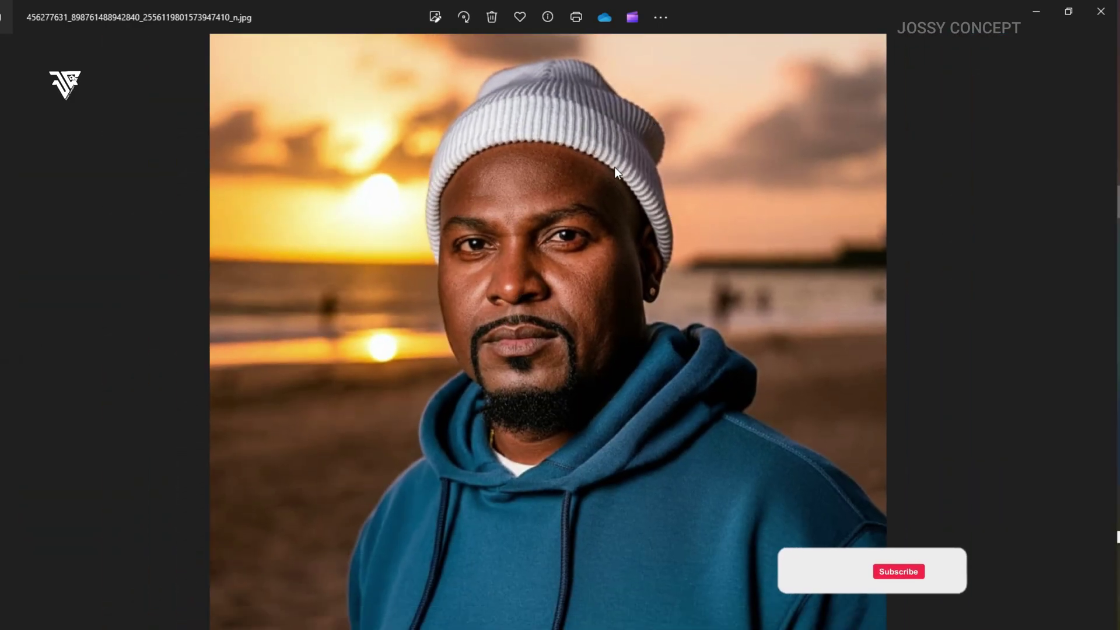
scroll(615, 169, "up", 2)
scroll(567, 239, "down", 2)
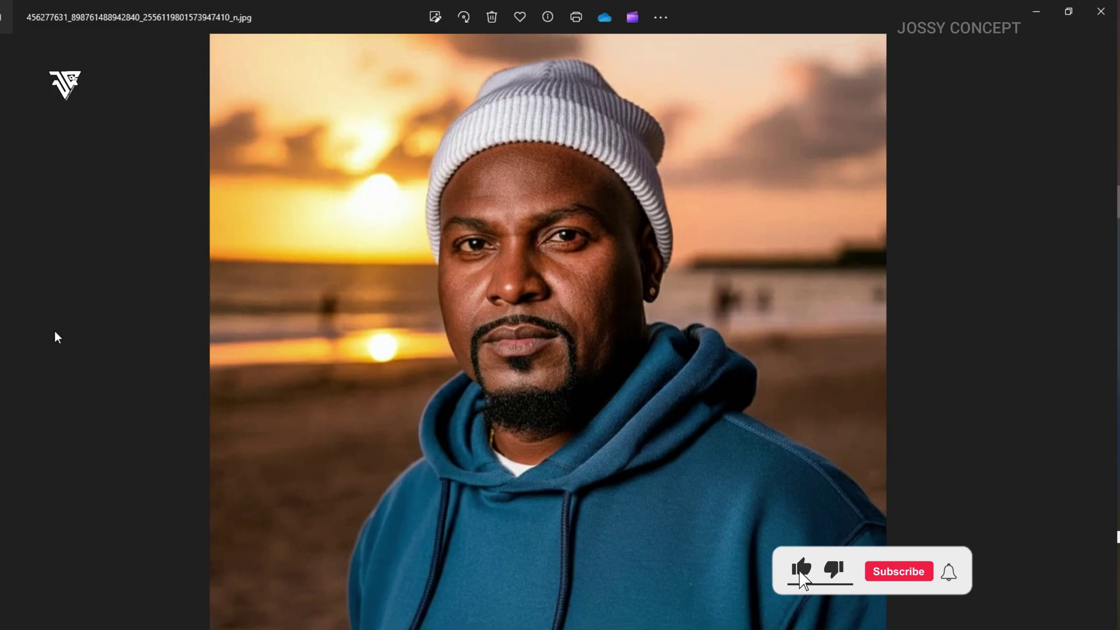
left_click(3, 338)
left_click(2, 336)
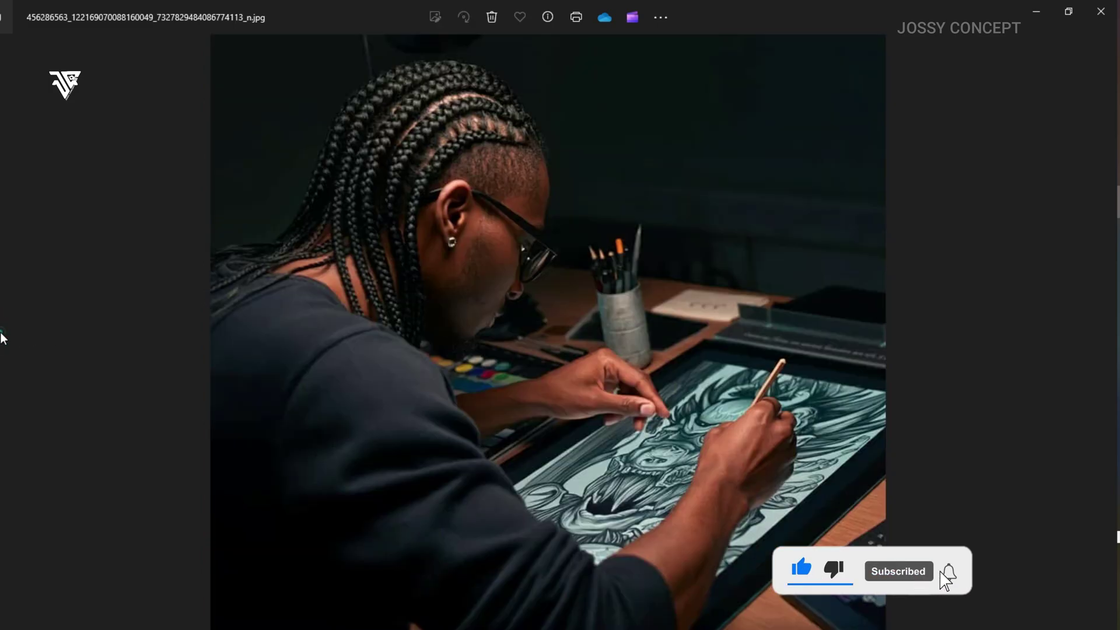
scroll(387, 225, "up", 1)
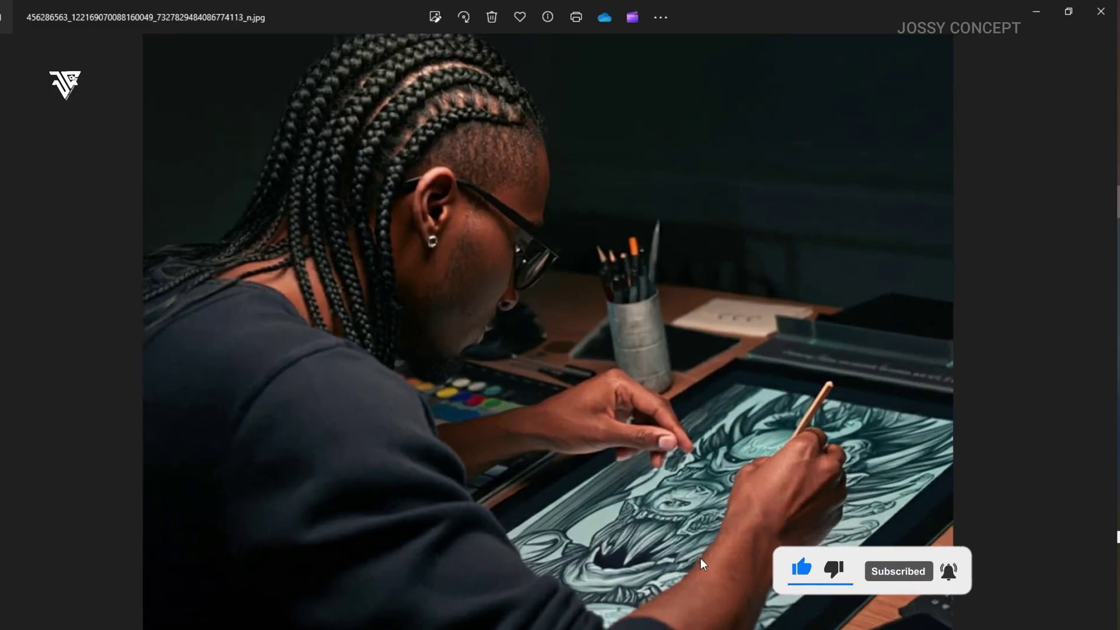
scroll(702, 563, "down", 1)
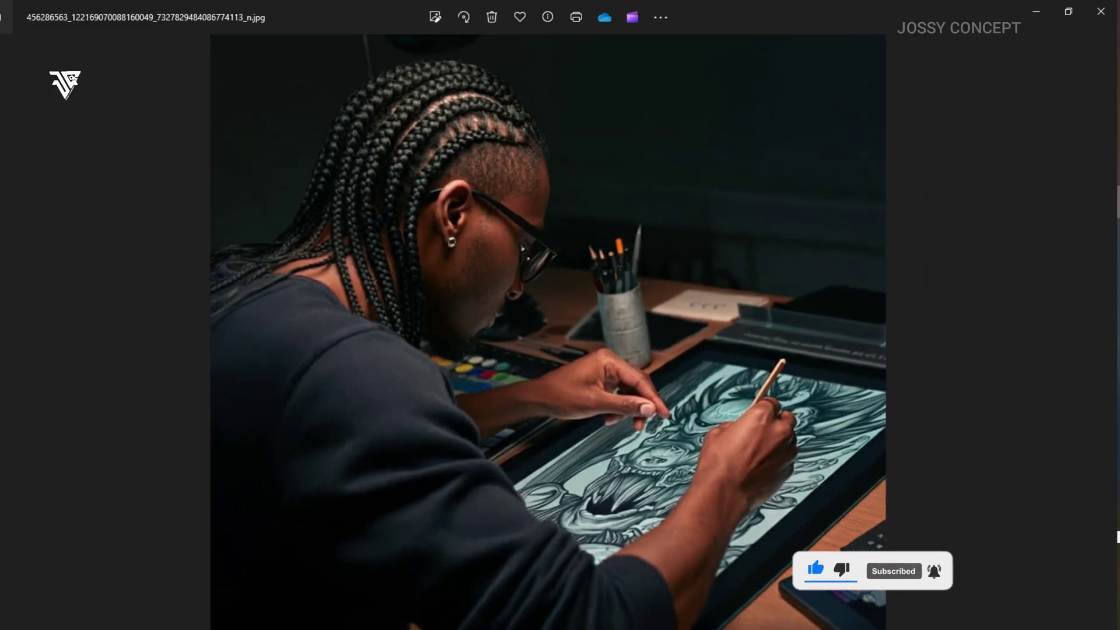
left_click(2, 420)
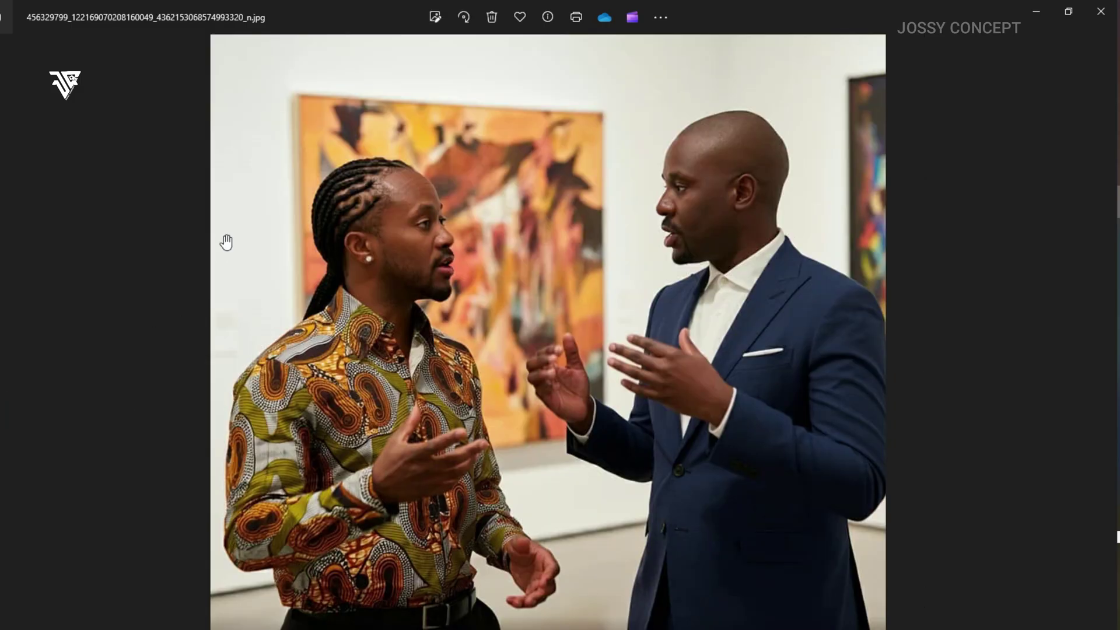
Step: Step back further to the smiling woman in the denim jacket and zoom to inspect it
scroll(227, 238, "up", 5)
scroll(203, 347, "down", 5)
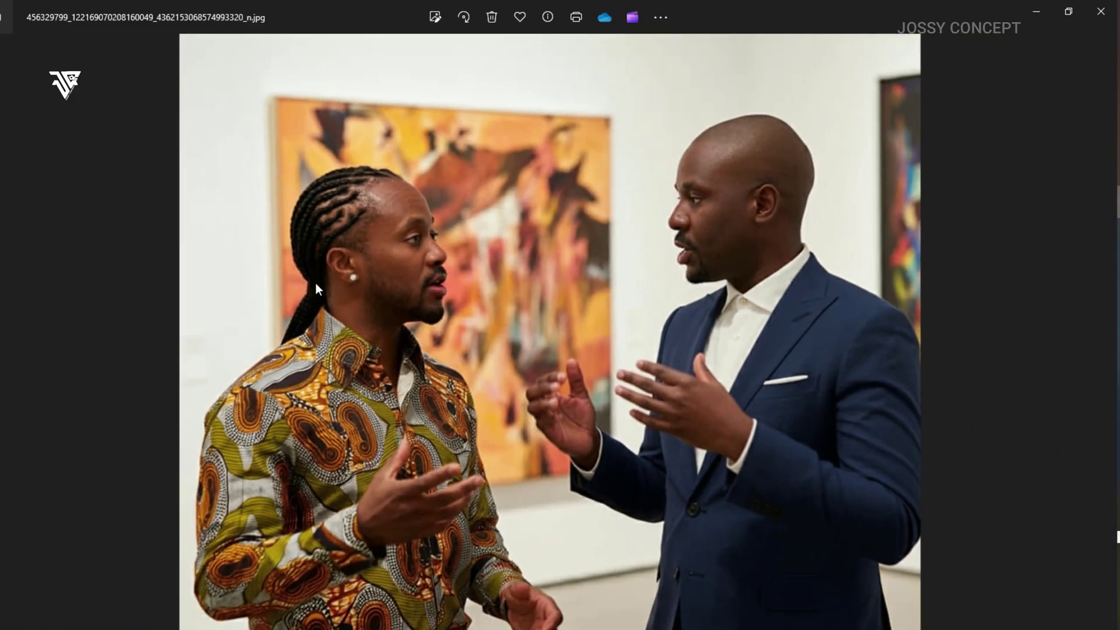
scroll(317, 282, "up", 5)
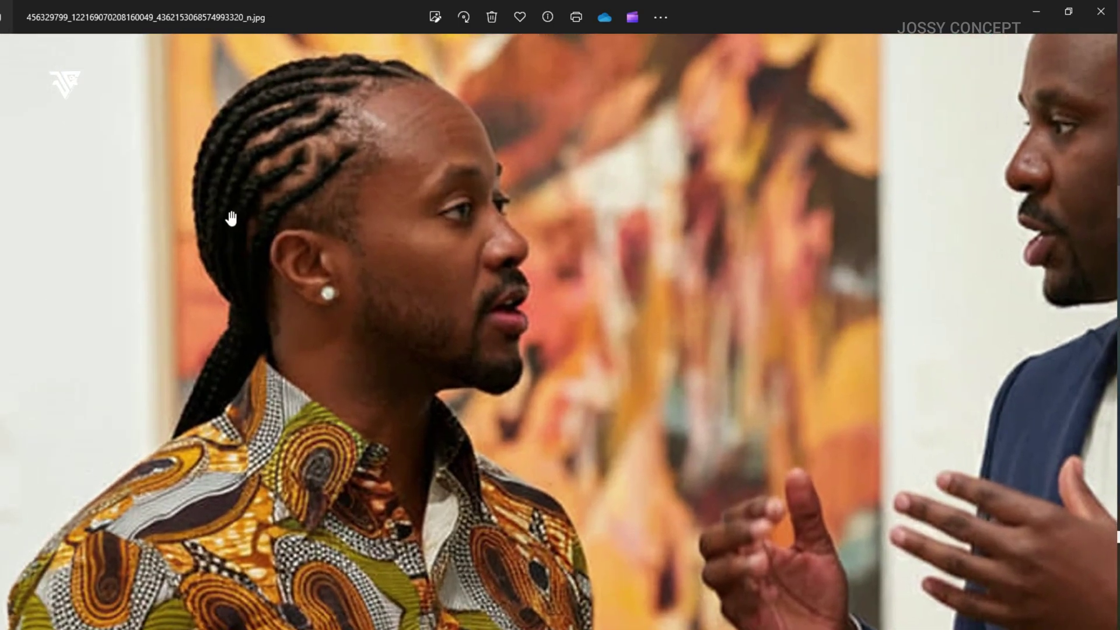
scroll(231, 219, "down", 5)
left_click(3, 221)
left_click(3, 222)
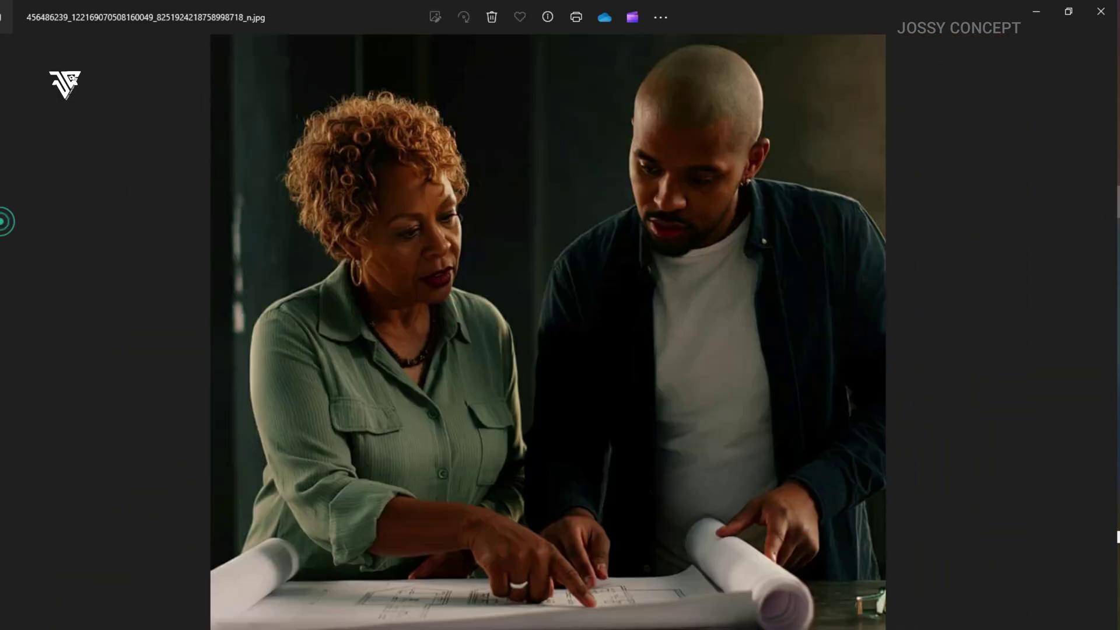
left_click(3, 222)
scroll(345, 300, "up", 3)
scroll(327, 286, "down", 2)
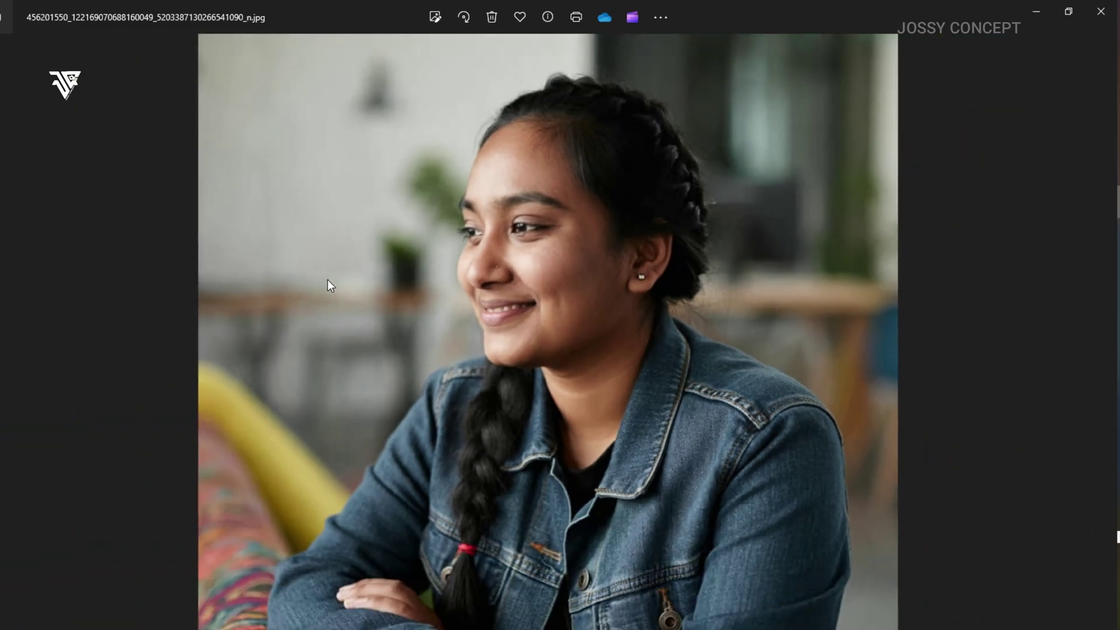
scroll(327, 285, "down", 1)
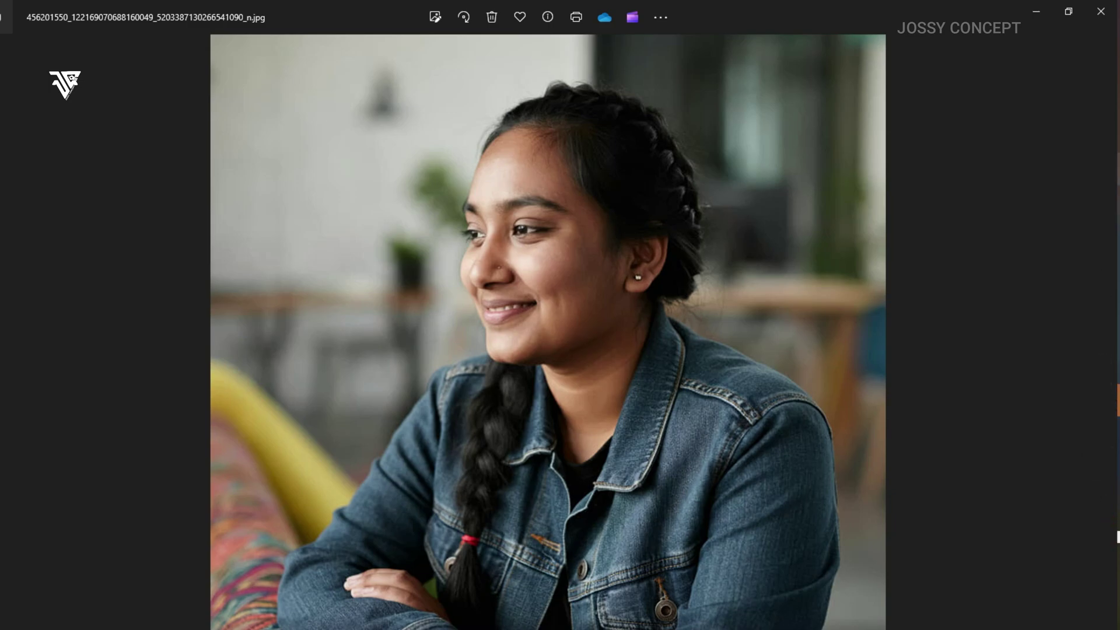
Step: Search for imagen3 in a new Chrome tab and launch ImageFX from DeepMind's Imagen 3 page
mouse_move(1118, 200)
left_click(1039, 268)
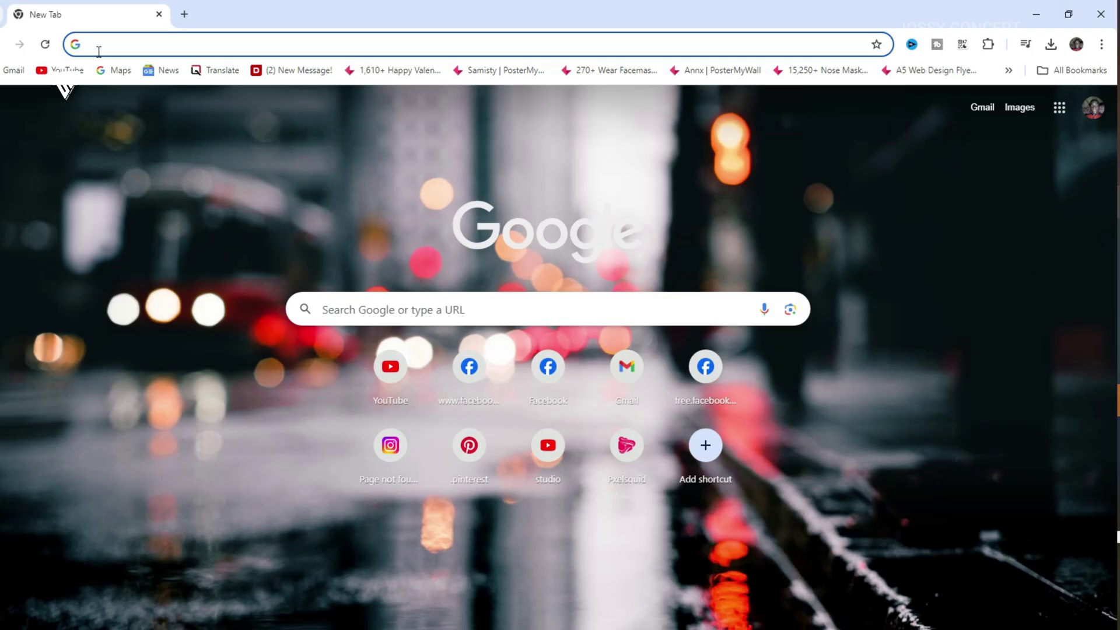
type("image")
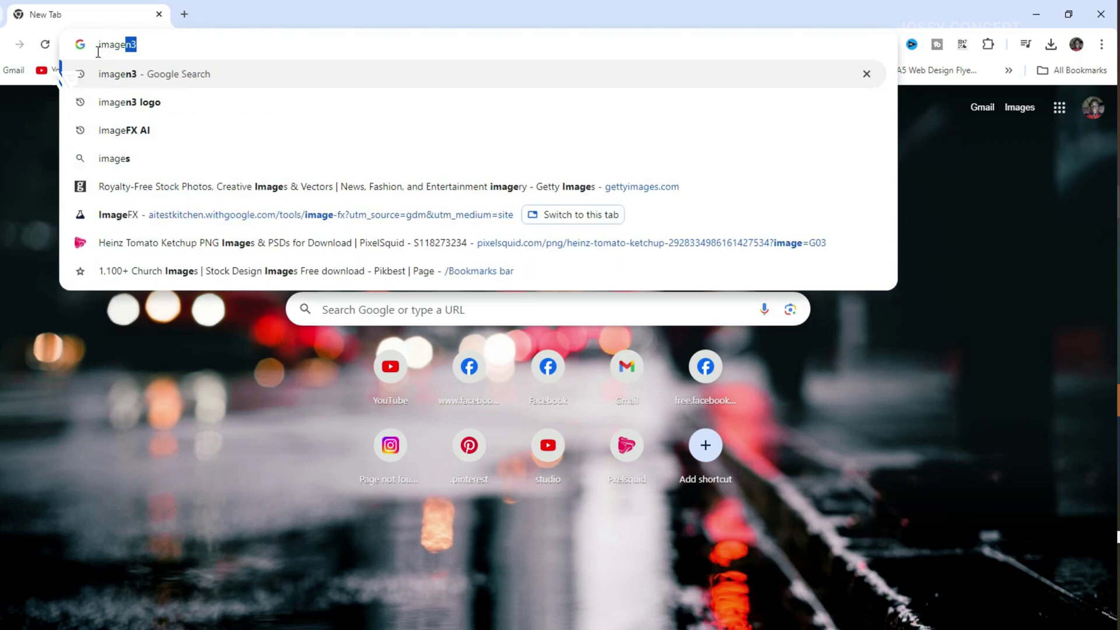
key("Return")
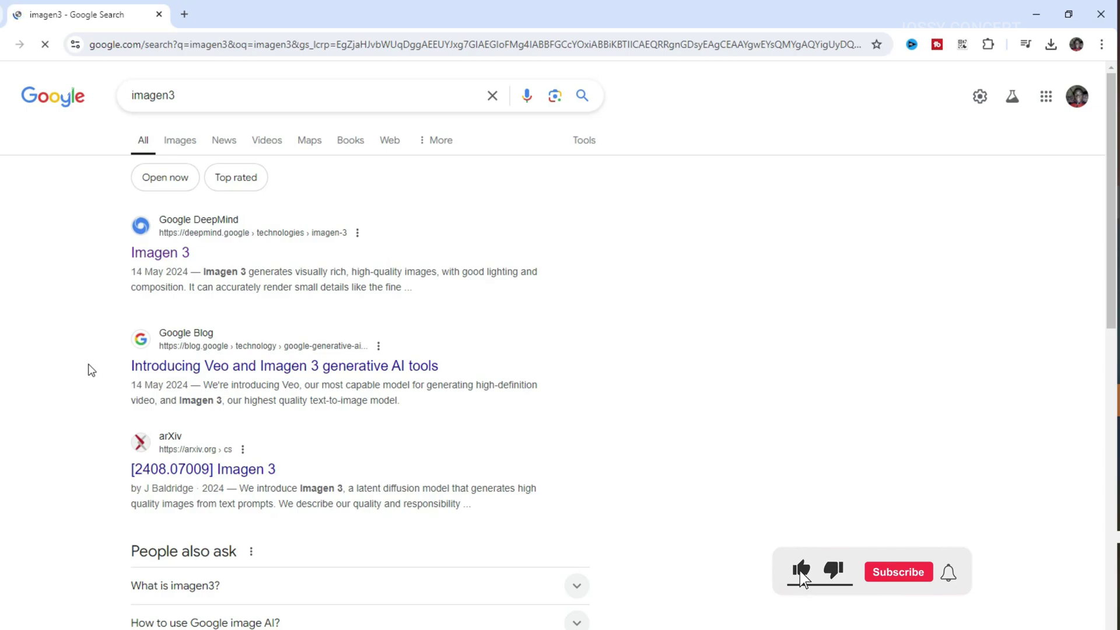
left_click(158, 262)
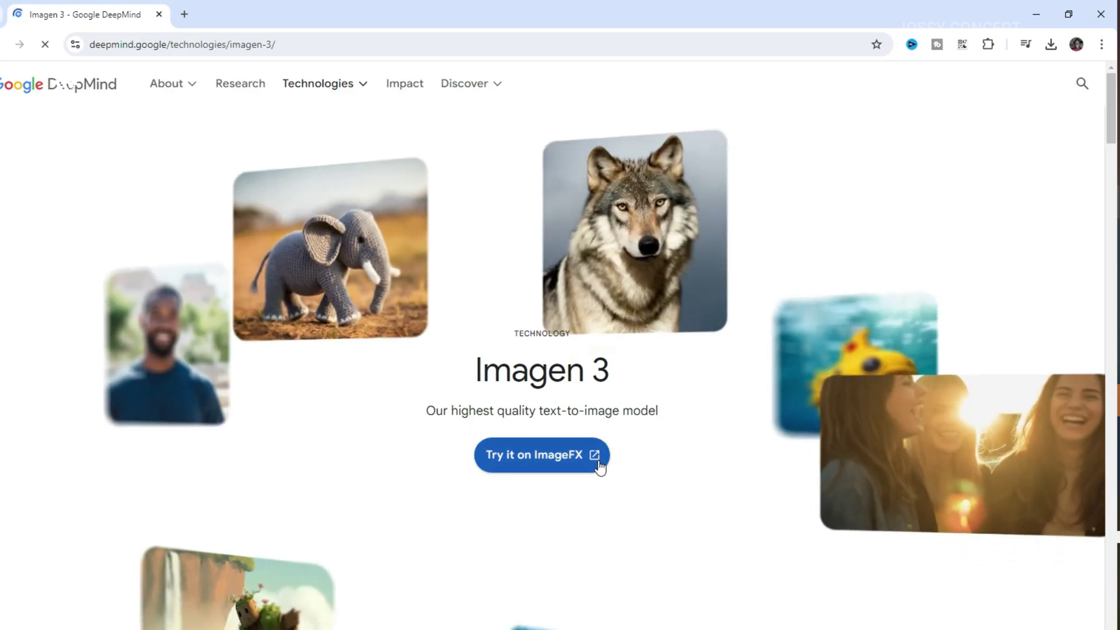
left_click(600, 464)
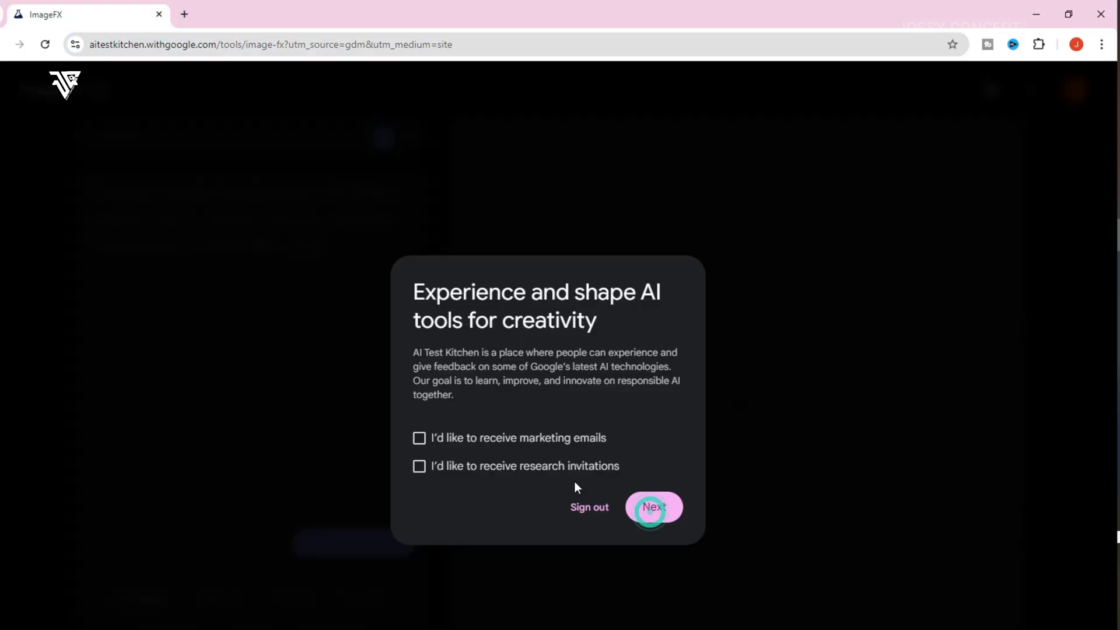
Step: Continue past the privacy policy and accept ImageFX's Terms of Service
left_click(651, 505)
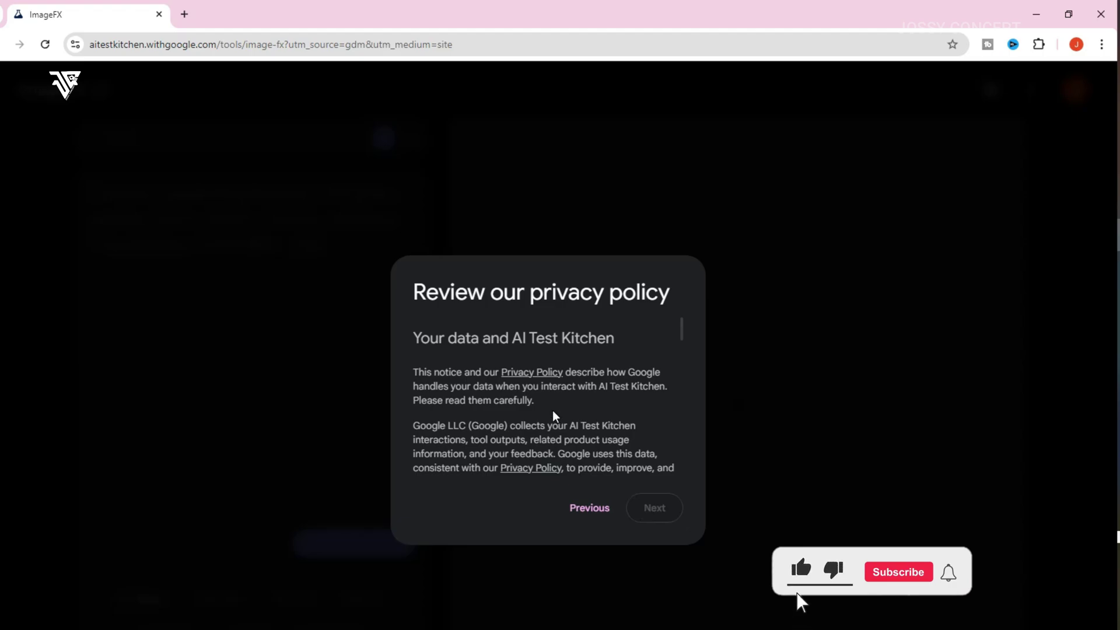
scroll(552, 411, "down", 10)
scroll(552, 411, "down", 5)
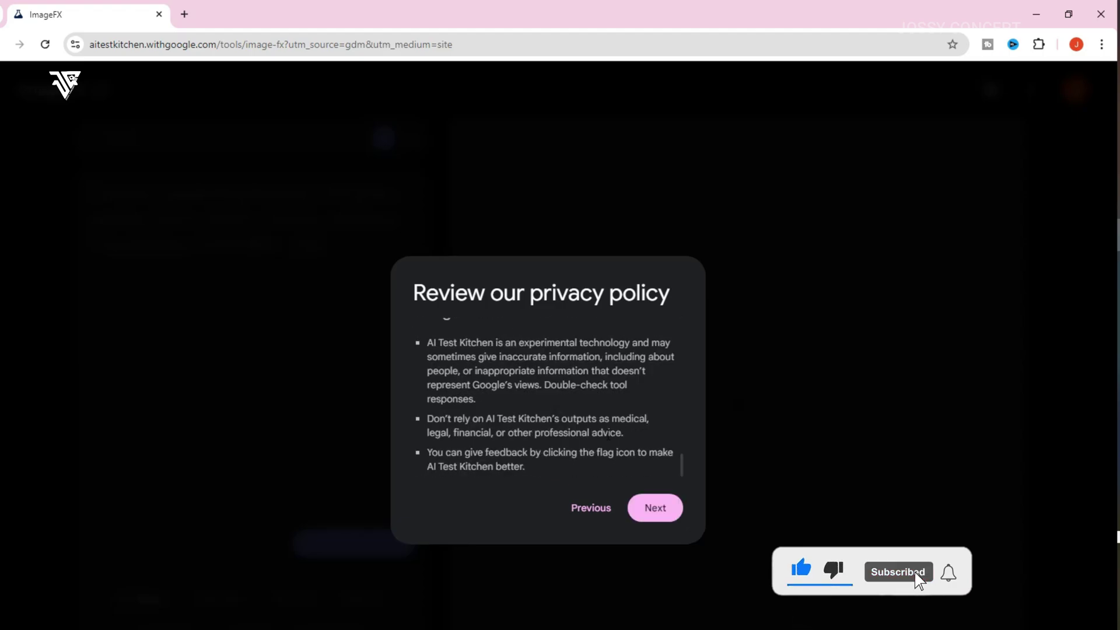
left_click(653, 517)
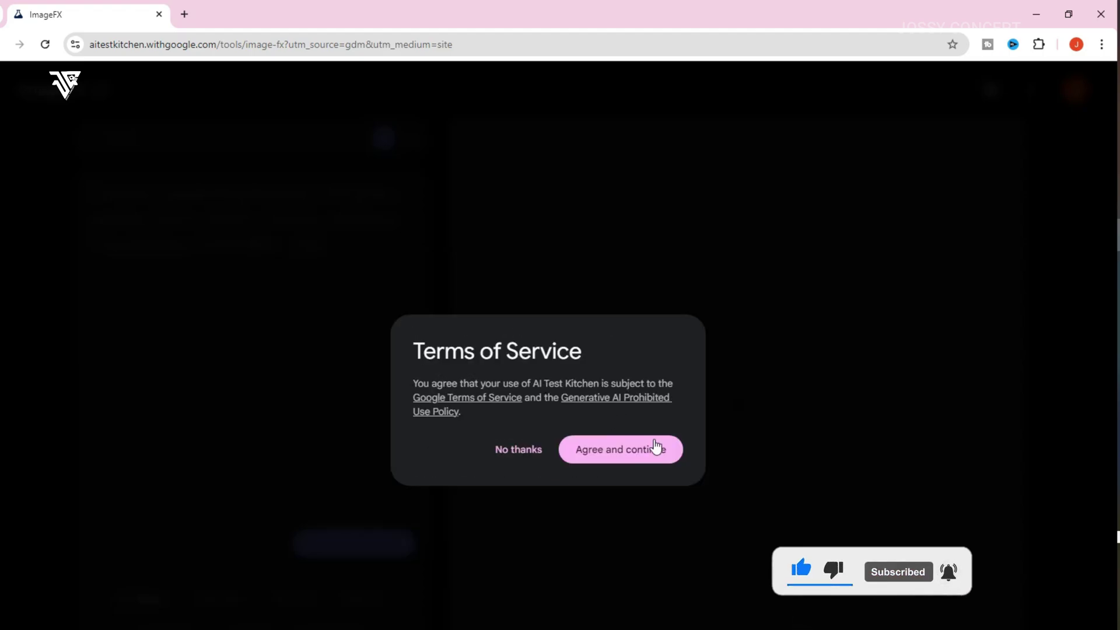
left_click(629, 457)
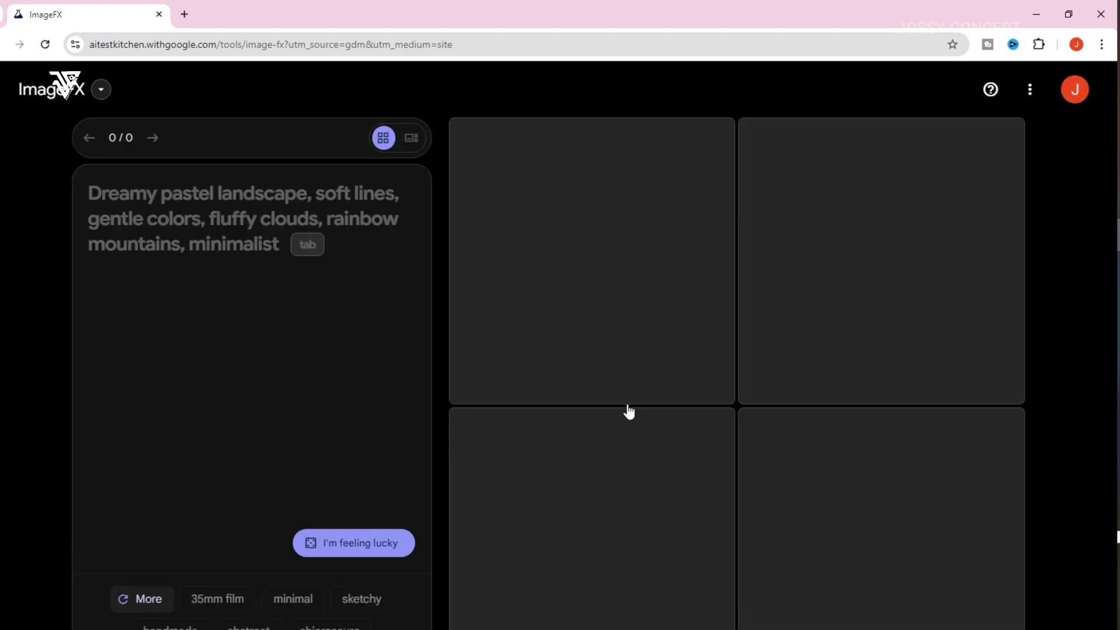
Step: Focus the prompt box, then minimize this Chrome window and switch windows
left_click(375, 224)
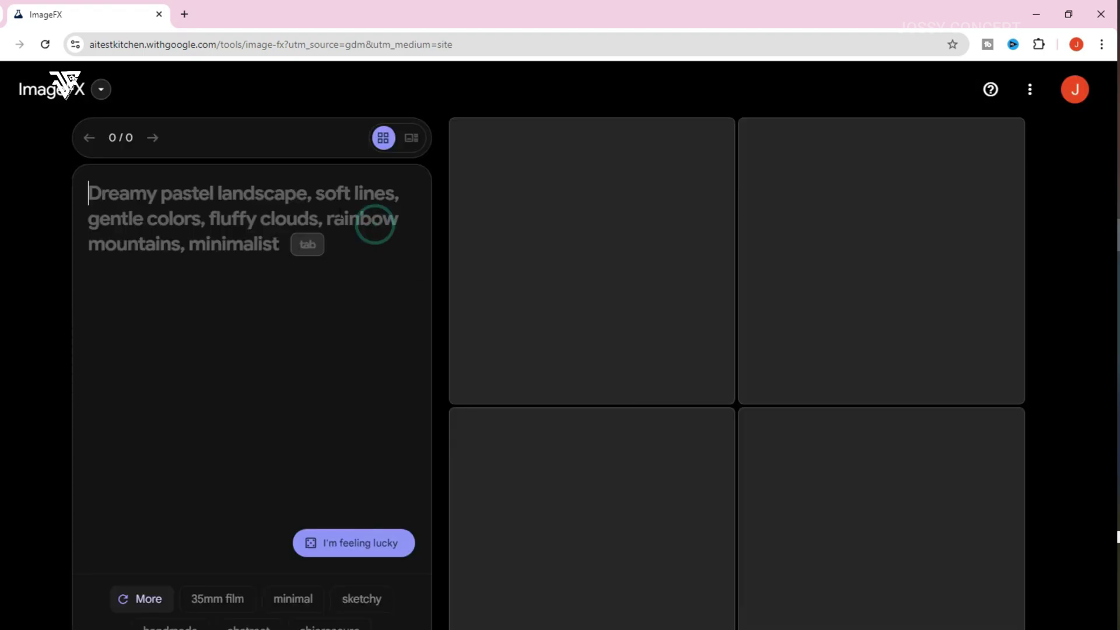
left_click(1031, 3)
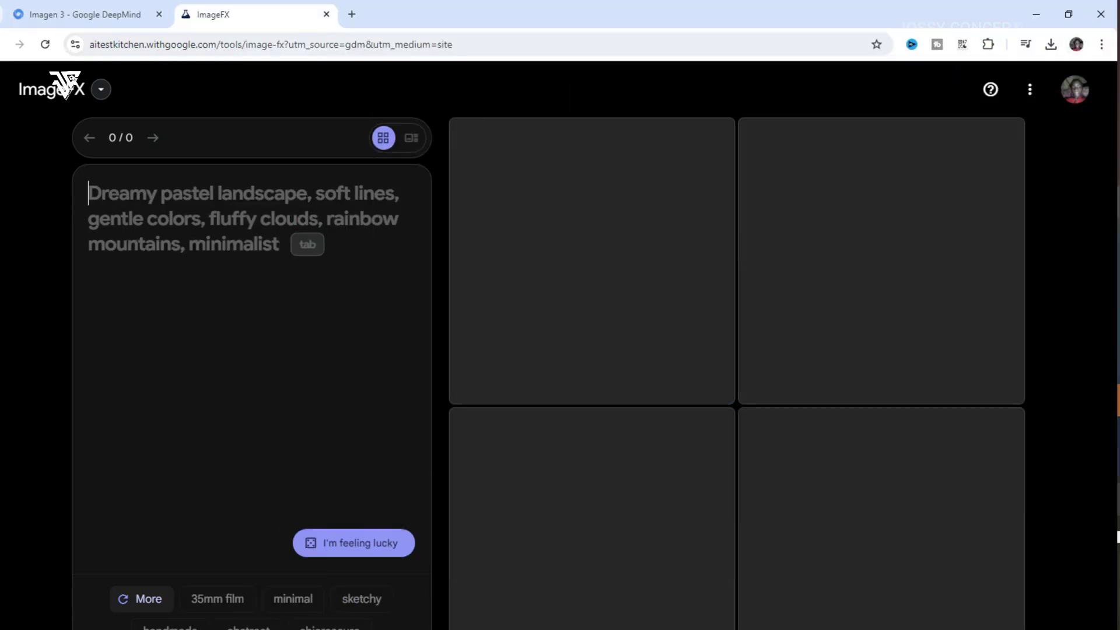
key("alt+Tab")
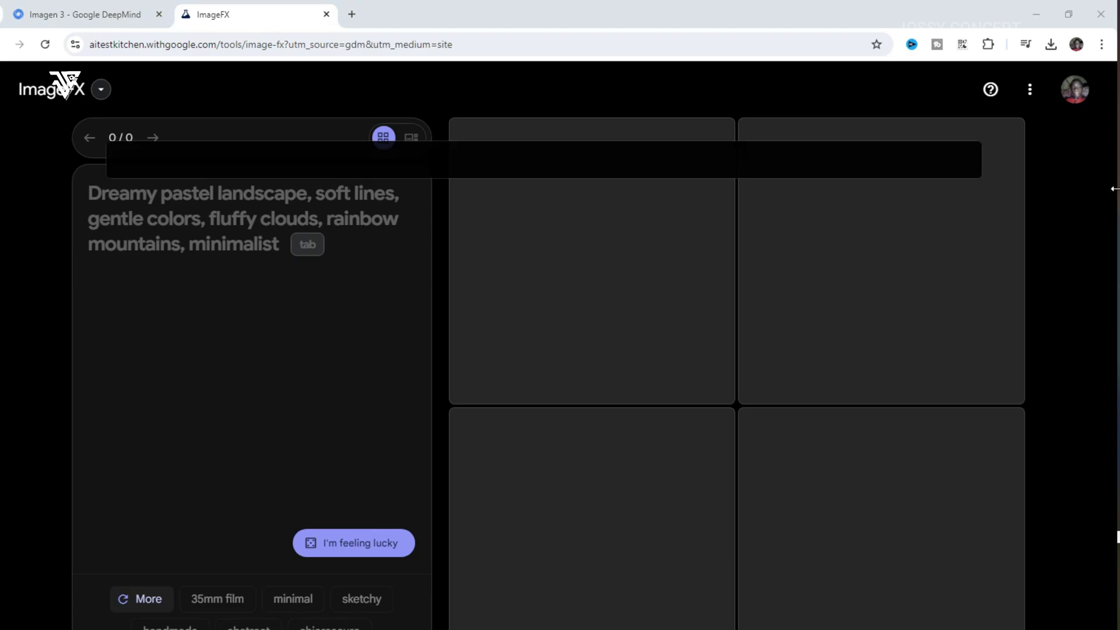
Step: Copy the smiling young couple prompt line from the Notepad prompts file, then return to ImageFX
left_click(1042, 171)
scroll(585, 542, "left", 2)
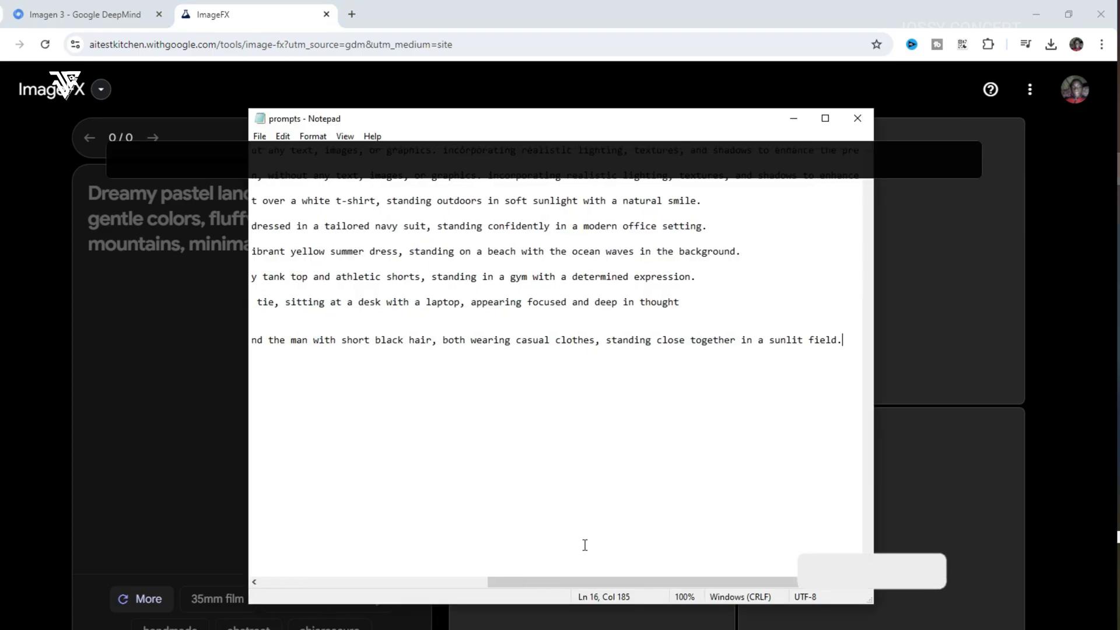
left_click_drag(576, 582, 290, 574)
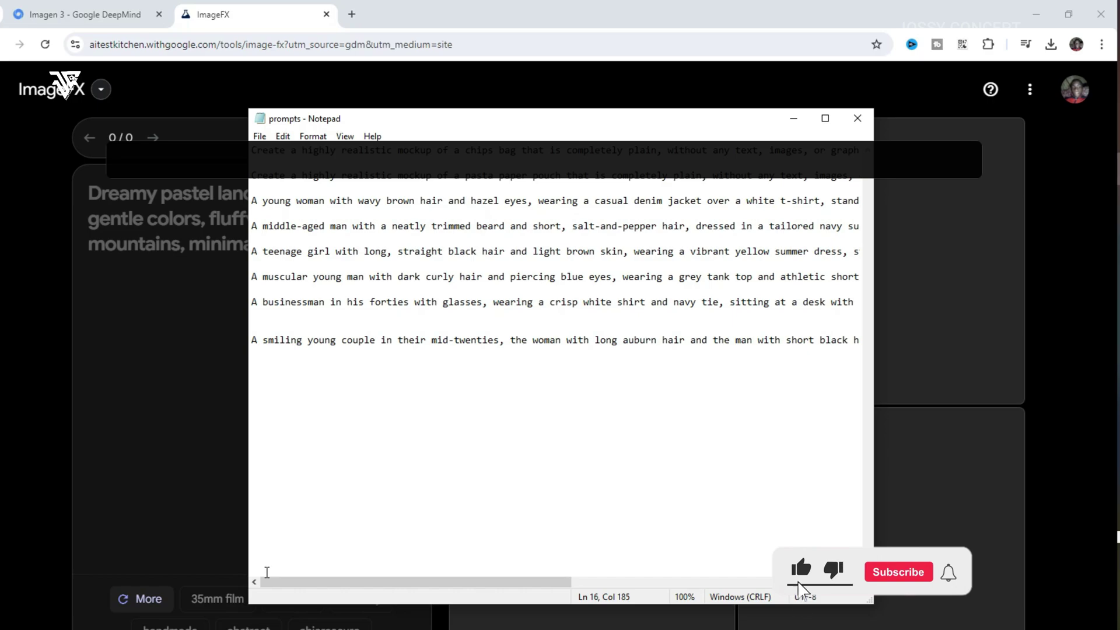
left_click(297, 341)
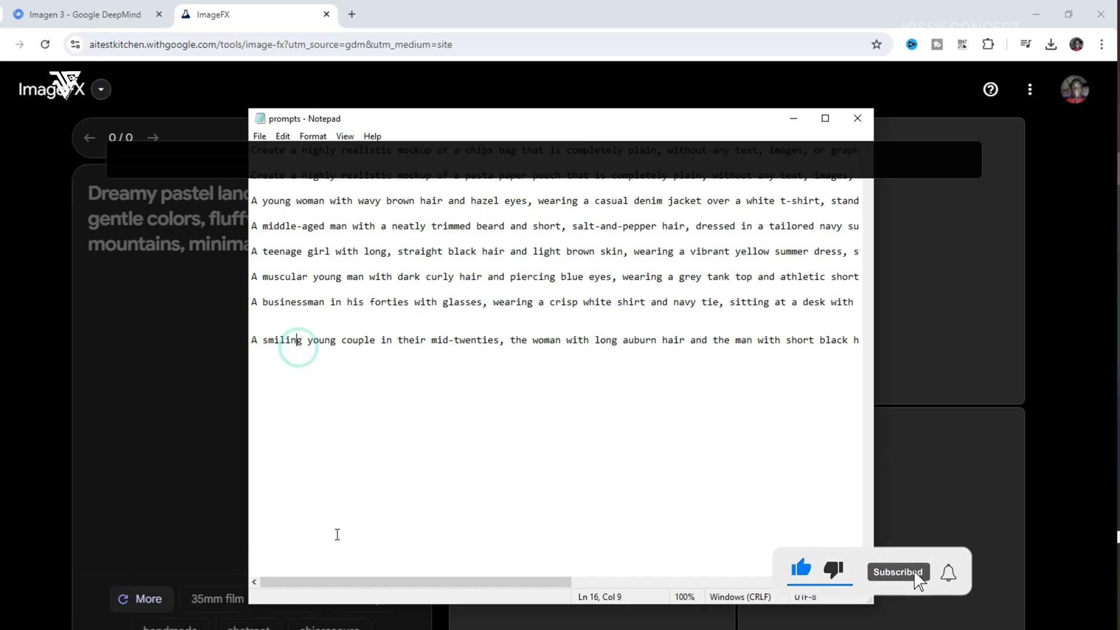
left_click_drag(253, 343, 438, 343)
left_click(253, 343)
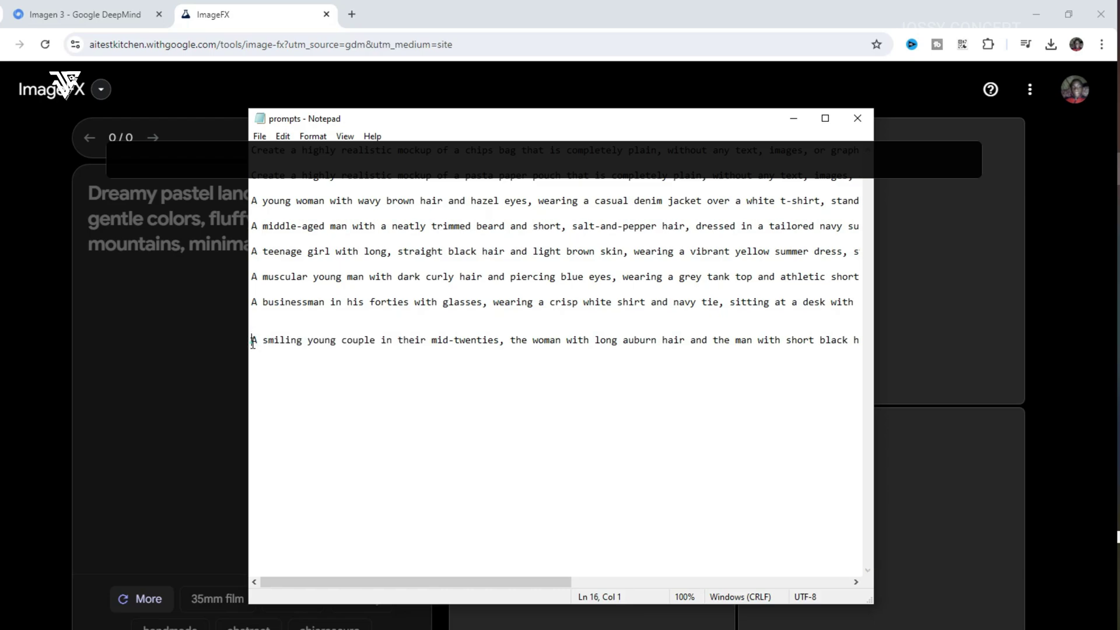
key("shift+End")
right_click(723, 342)
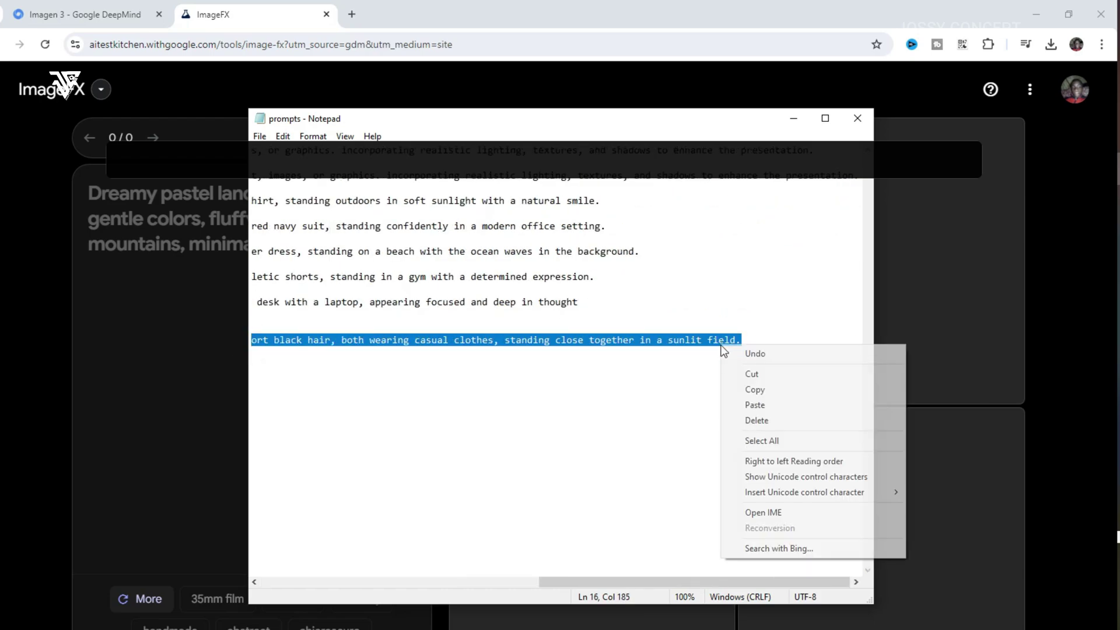
left_click(745, 386)
left_click(208, 231)
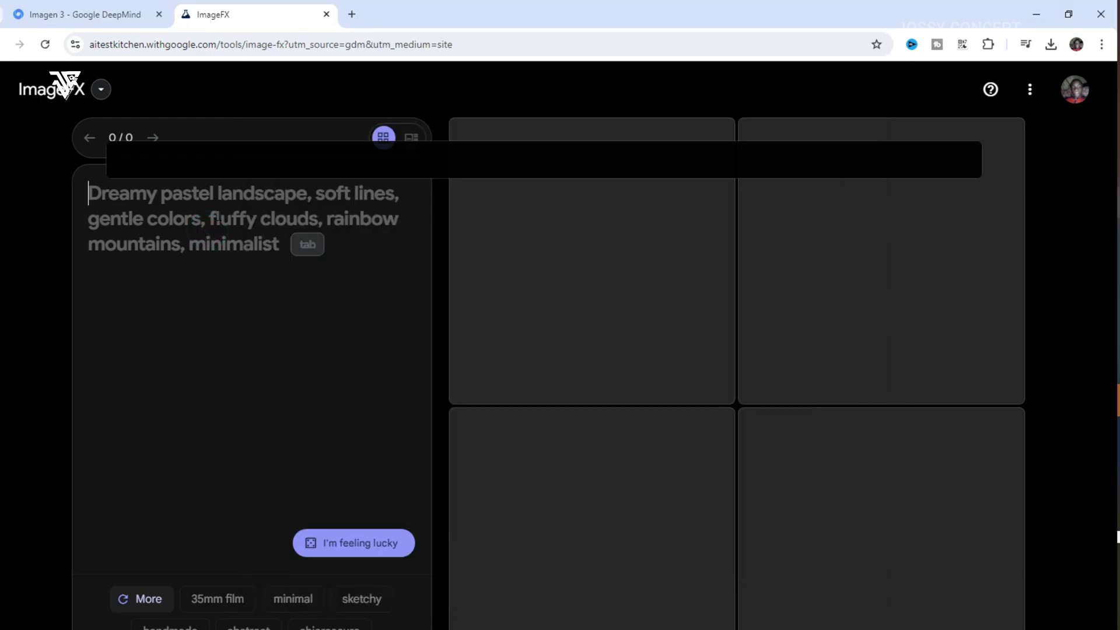
Step: Paste the couple prompt into ImageFX and generate images
right_click(191, 215)
left_click(210, 373)
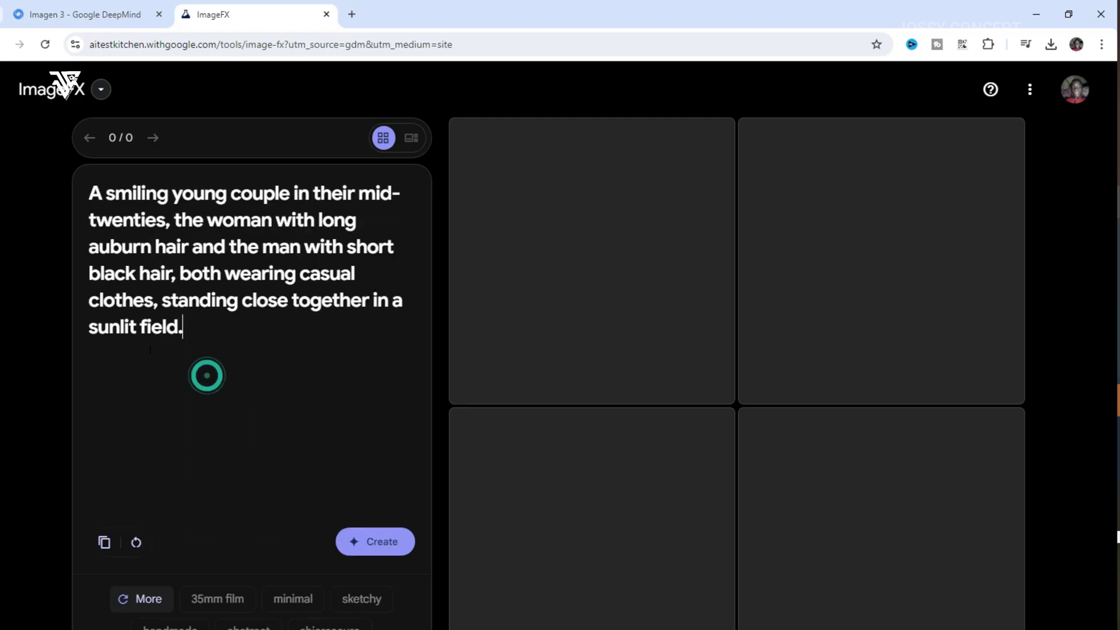
left_click(370, 542)
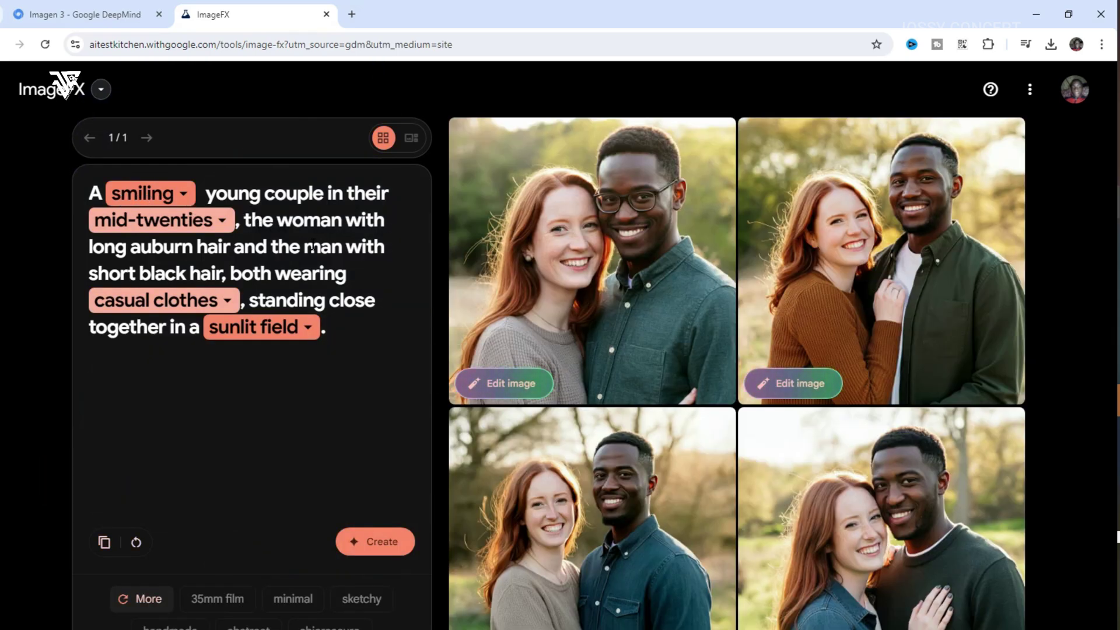
Step: Enlarge the couple results and browse between them, ending on the denim-shirt couple photo
left_click(853, 535)
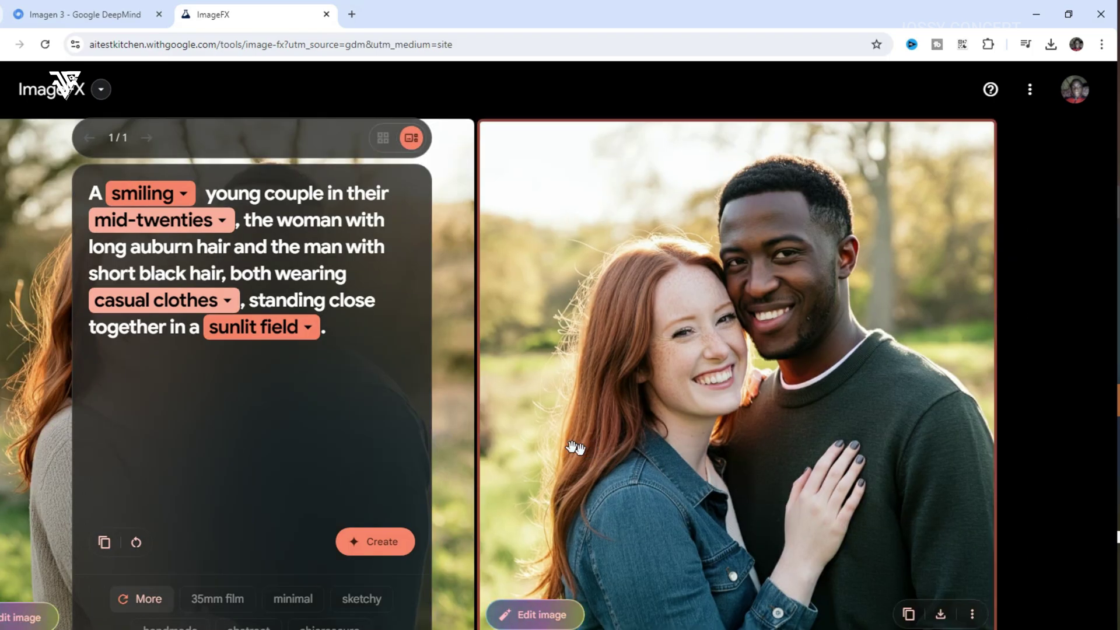
left_click_drag(577, 396, 549, 376)
left_click(580, 375)
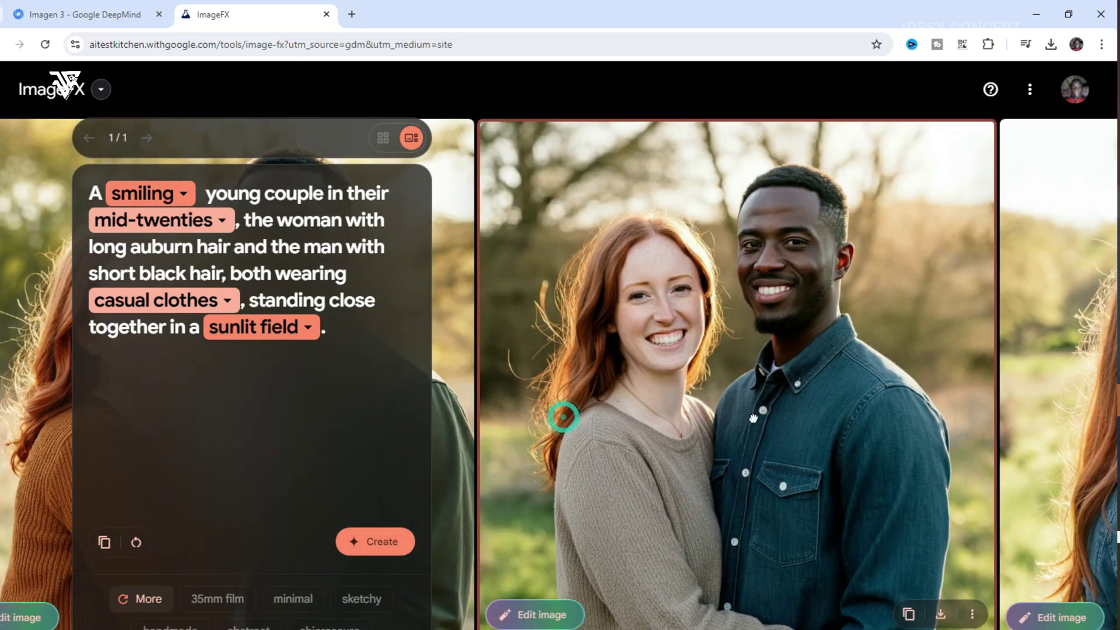
left_click_drag(753, 418, 946, 418)
left_click_drag(649, 503, 680, 495)
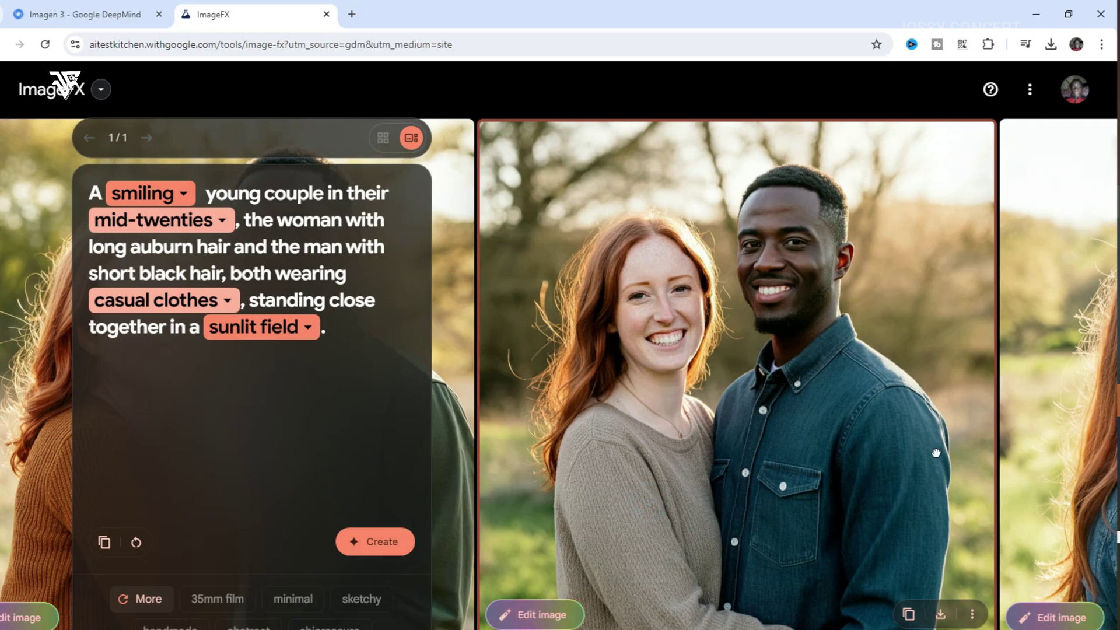
left_click_drag(936, 453, 939, 452)
left_click_drag(635, 378, 767, 381)
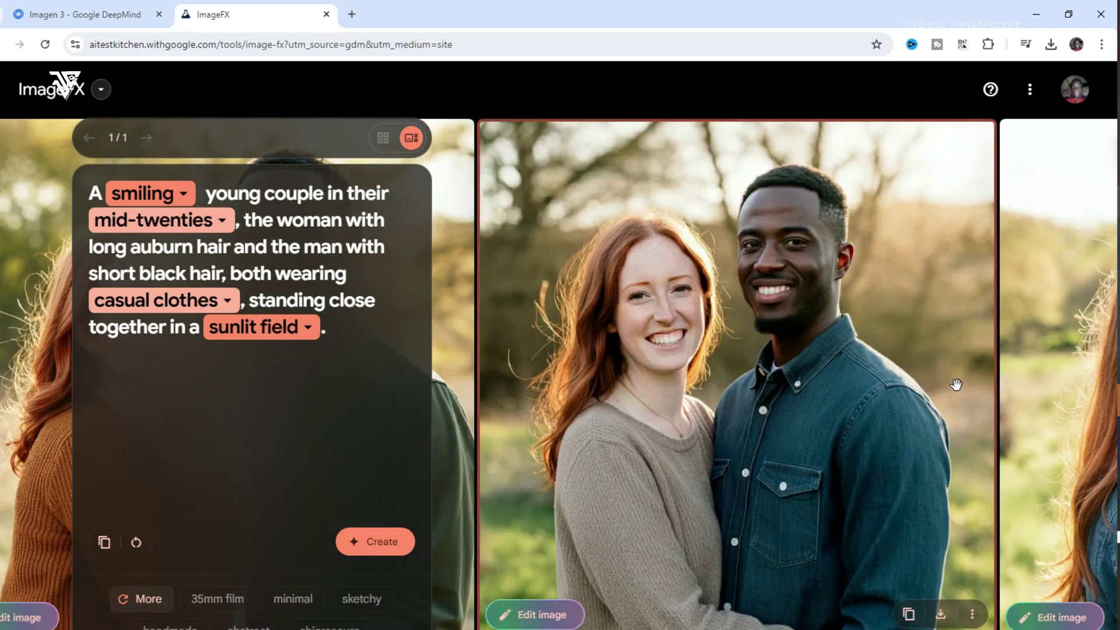
left_click_drag(788, 338, 847, 334)
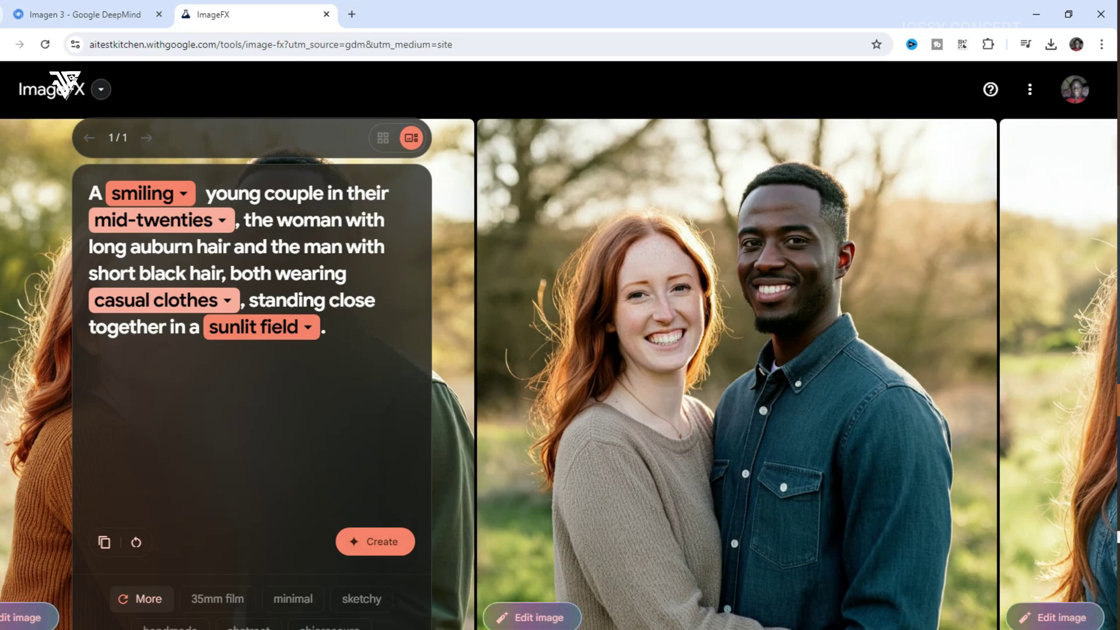
key("Left")
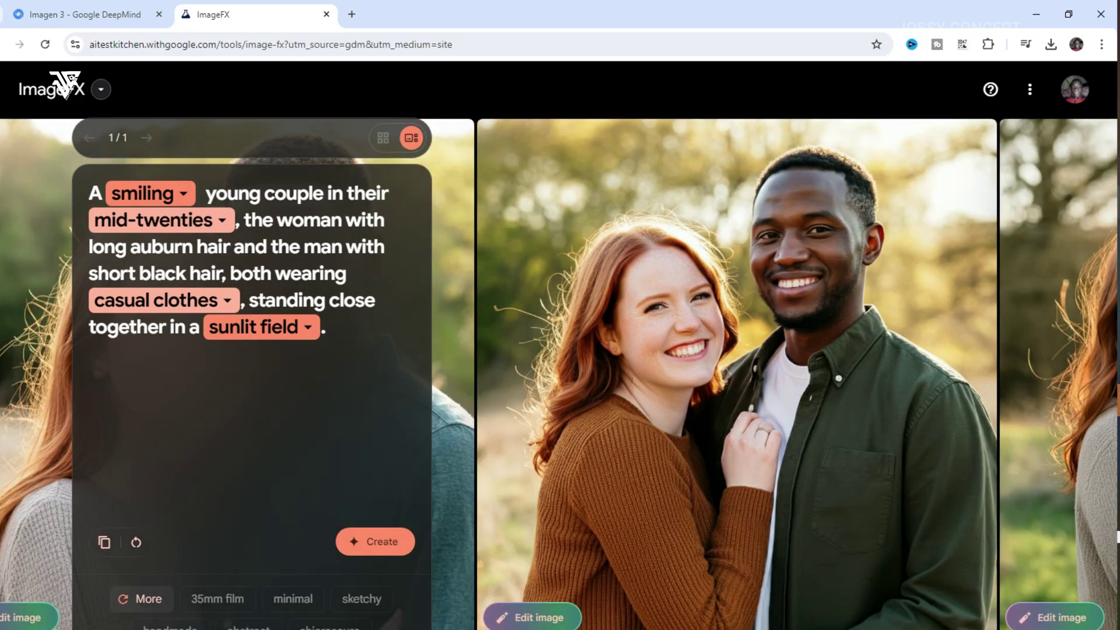
key("Left")
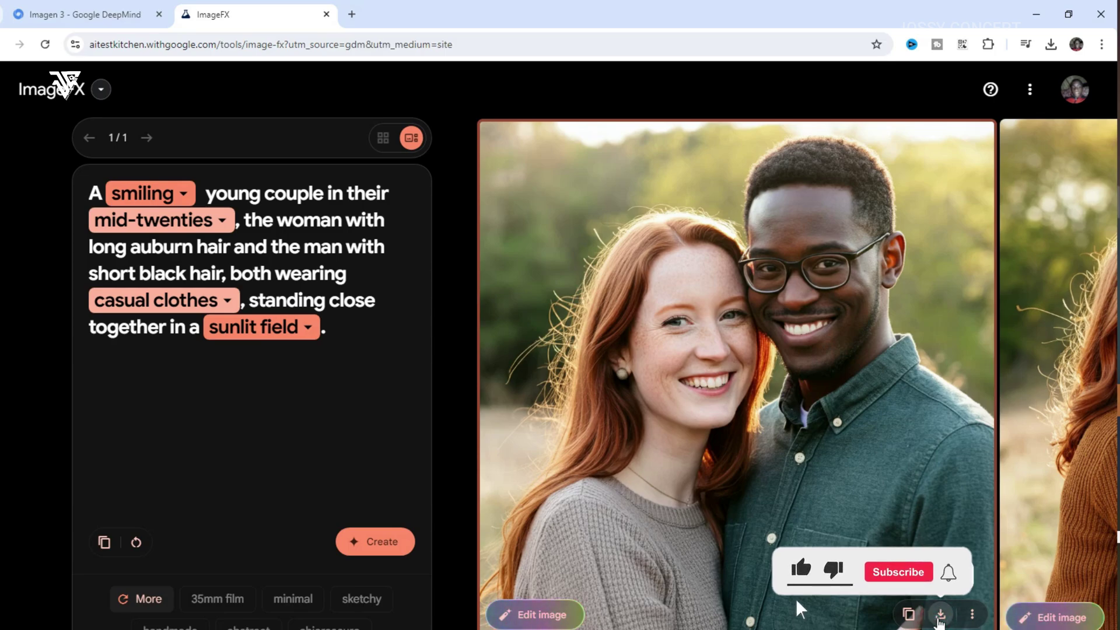
key("Right")
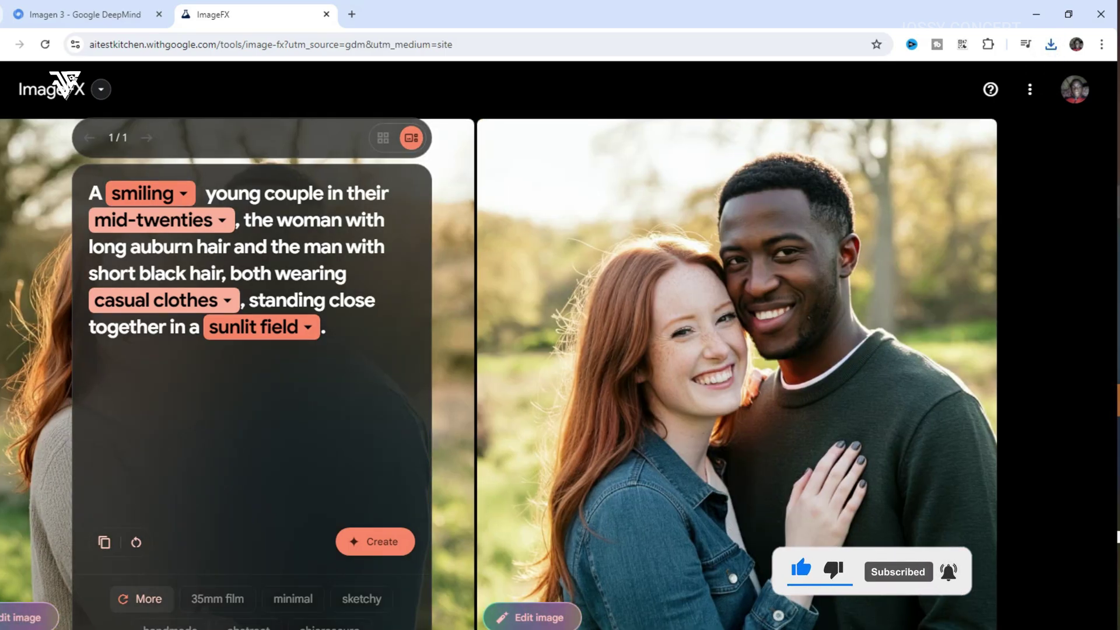
key("Left")
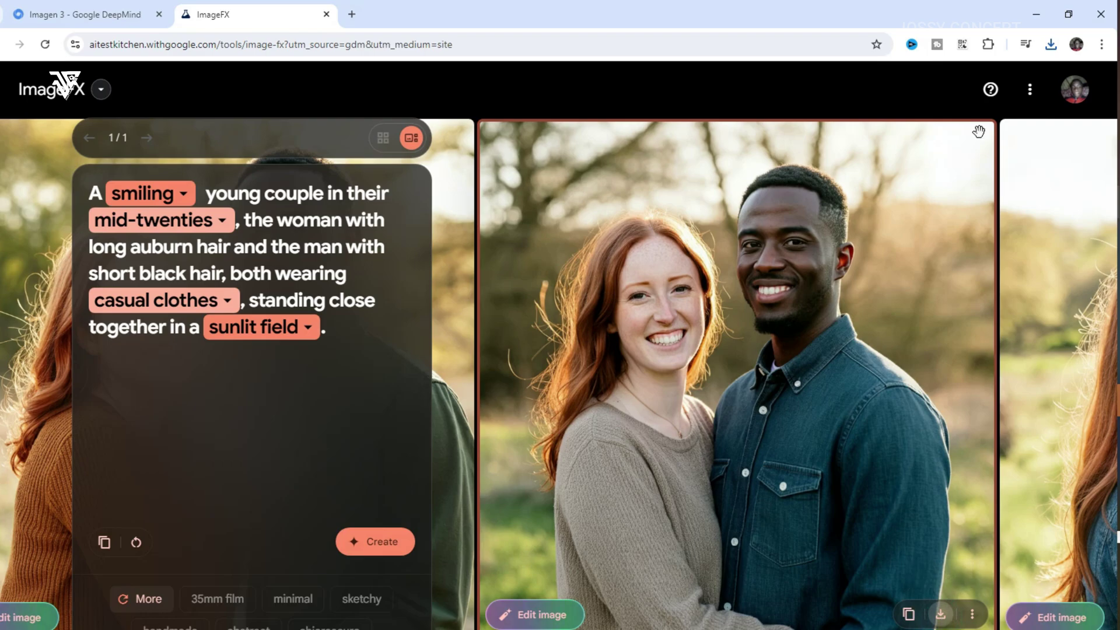
Step: Open image_fx_ (13).jpg from Chrome's recent downloads list
left_click(1051, 44)
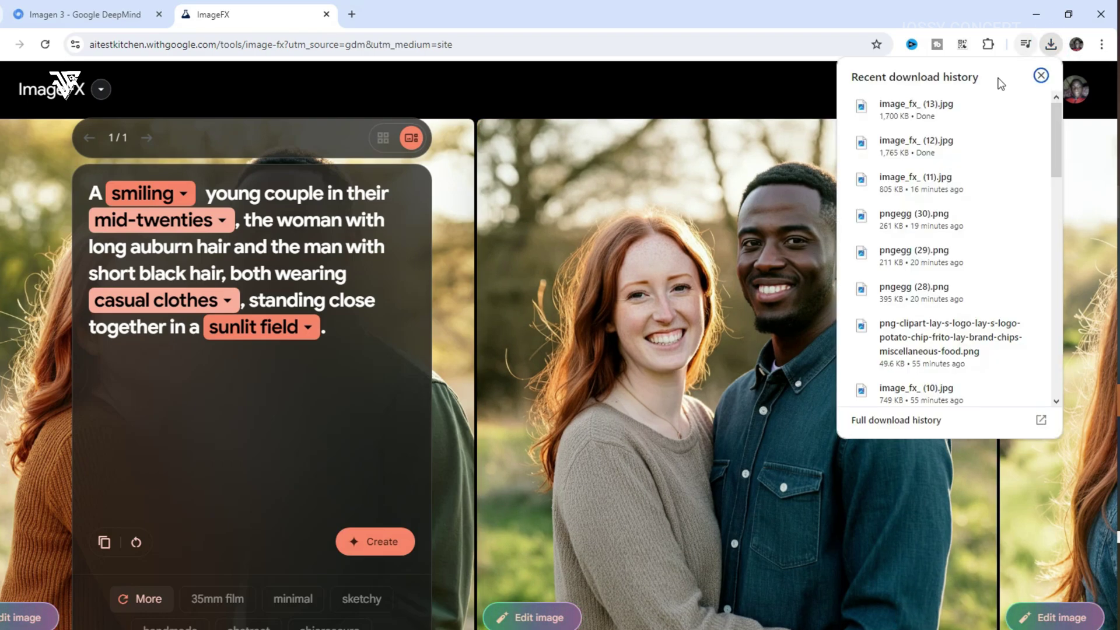
left_click(933, 105)
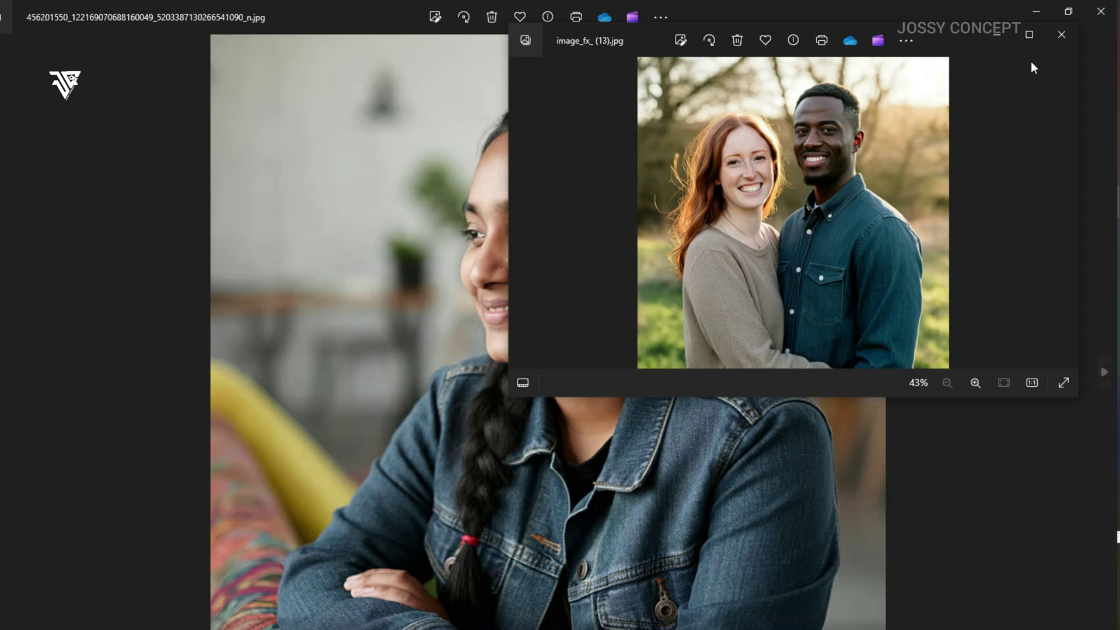
Step: Maximize the image_fx_ (13).jpg viewer, zoom in and out on it, then close it
left_click(1030, 35)
scroll(237, 275, "up", 5)
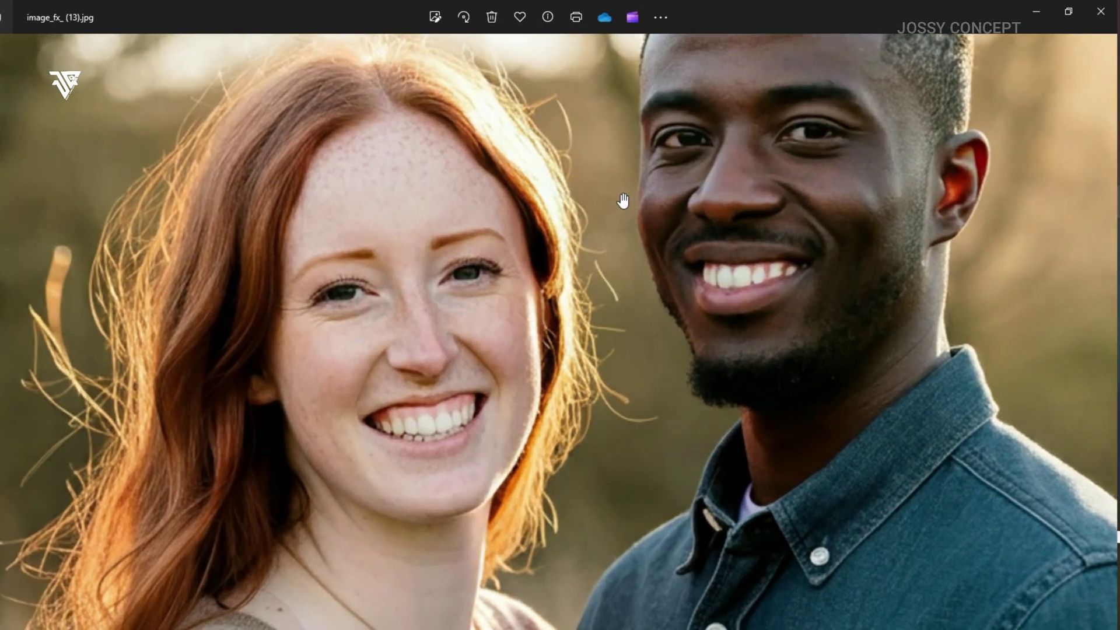
scroll(623, 201, "up", 6)
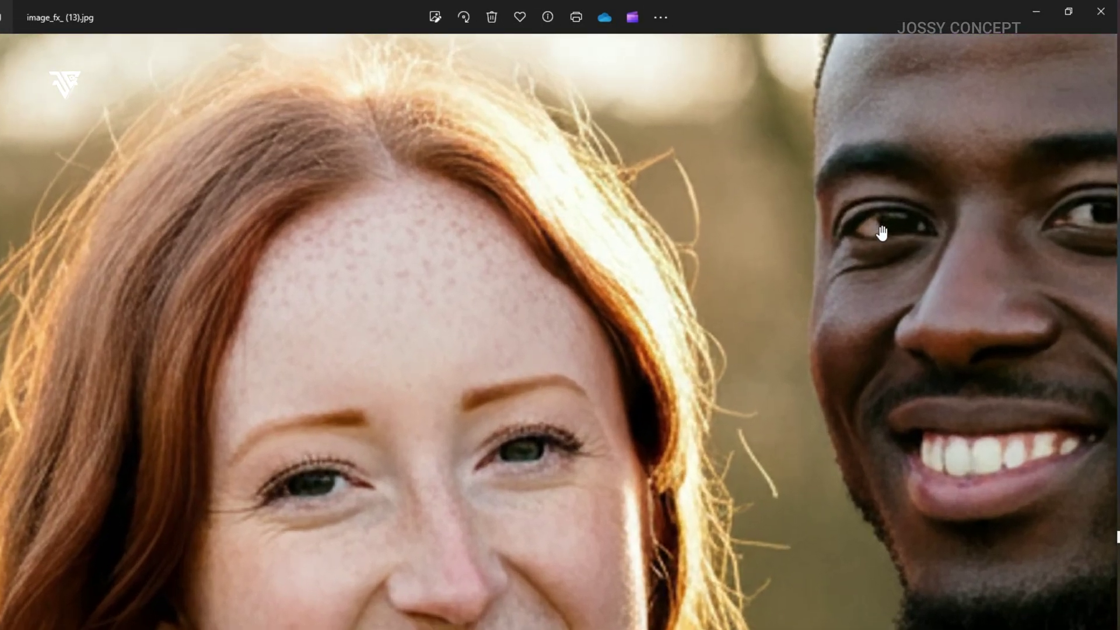
scroll(881, 233, "down", 10)
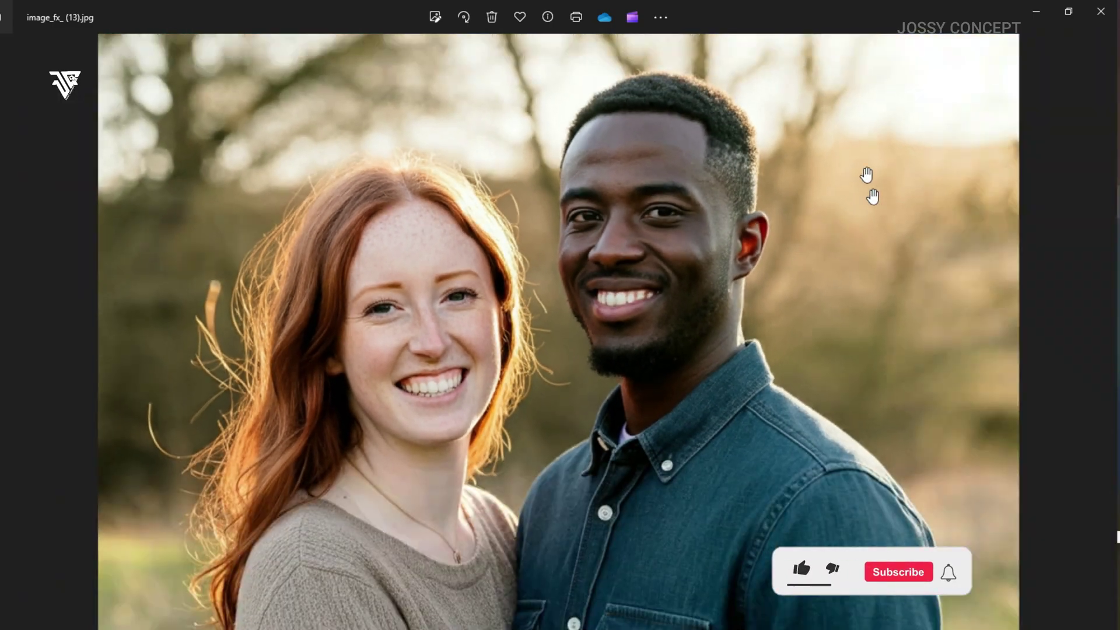
scroll(708, 122, "up", 5)
scroll(593, 493, "down", 3)
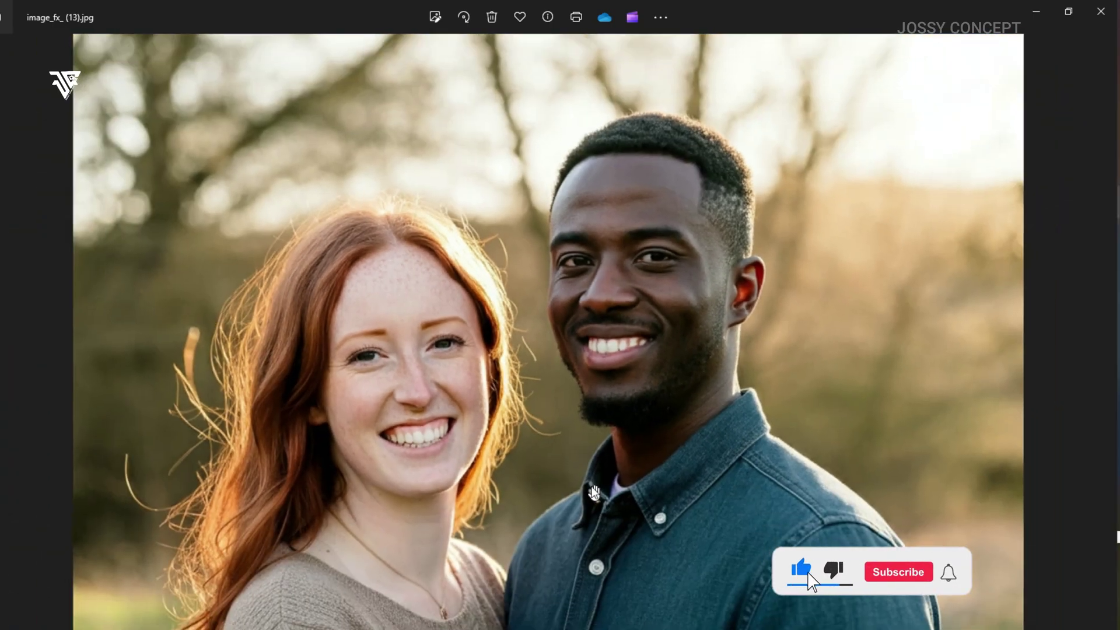
scroll(594, 493, "down", 2)
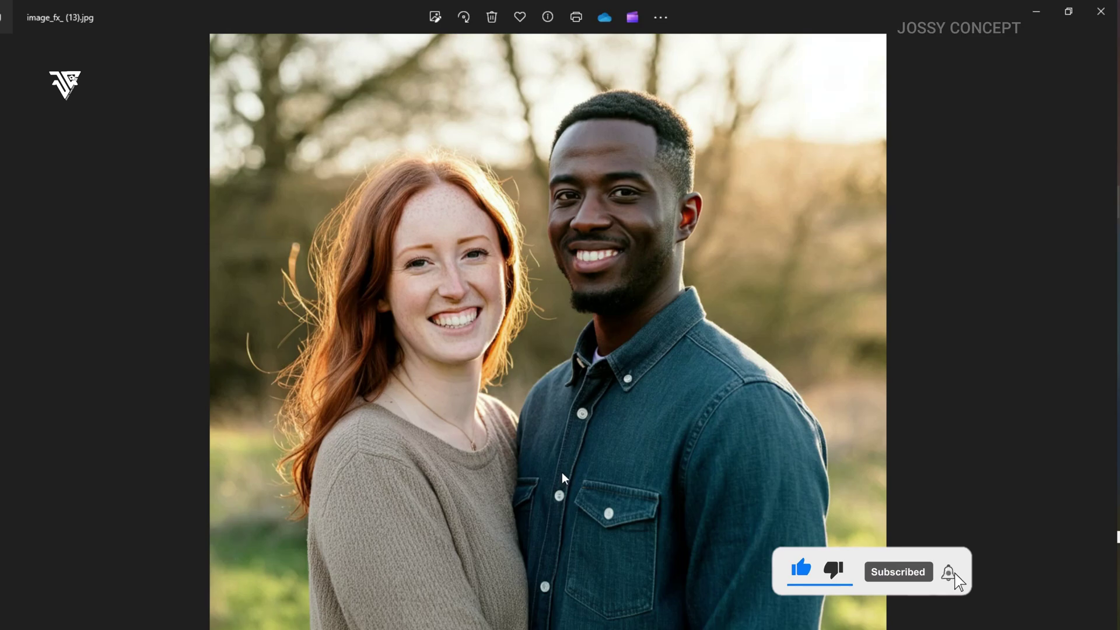
scroll(563, 463, "up", 6)
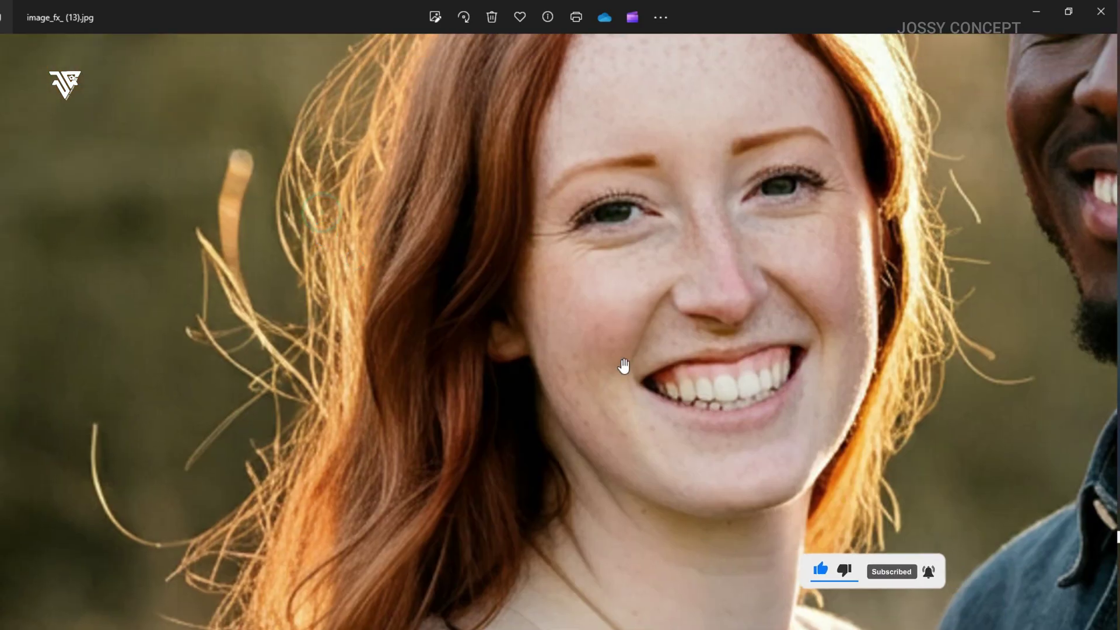
scroll(712, 275, "up", 4)
scroll(646, 530, "down", 8)
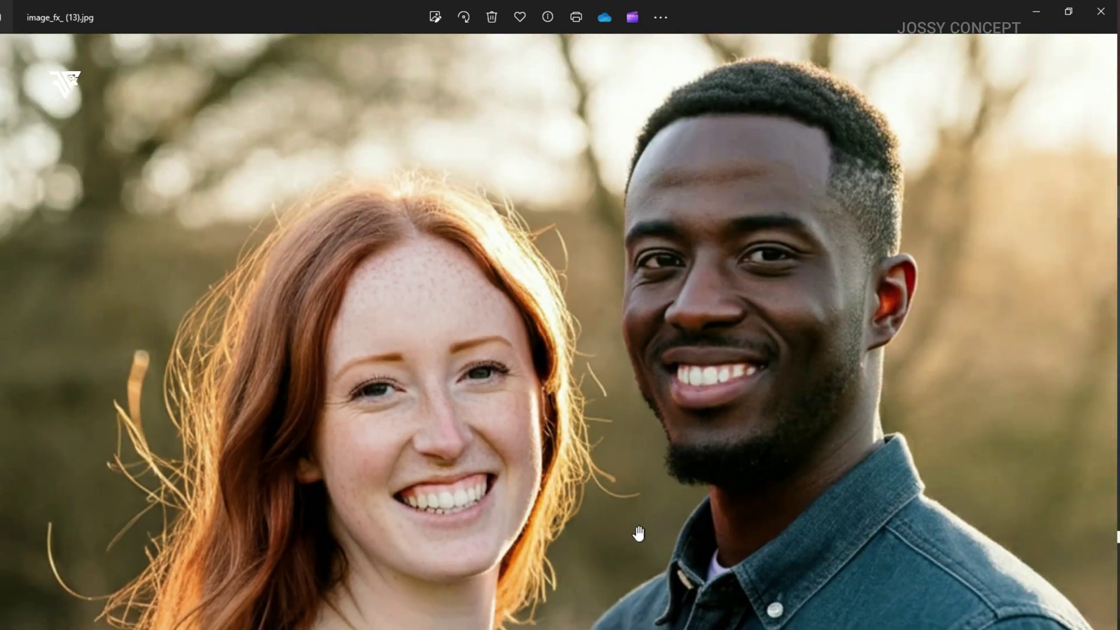
scroll(639, 534, "down", 4)
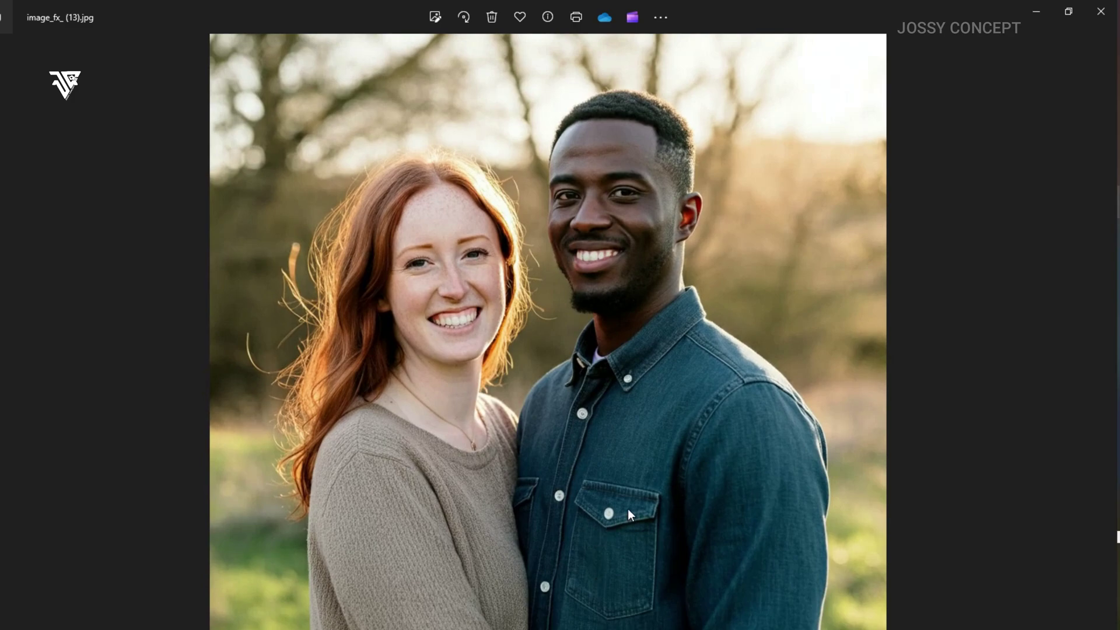
left_click(1107, 22)
Step: Copy the businessman prompt line from Notepad and minimize the photo viewer
key("alt+Tab")
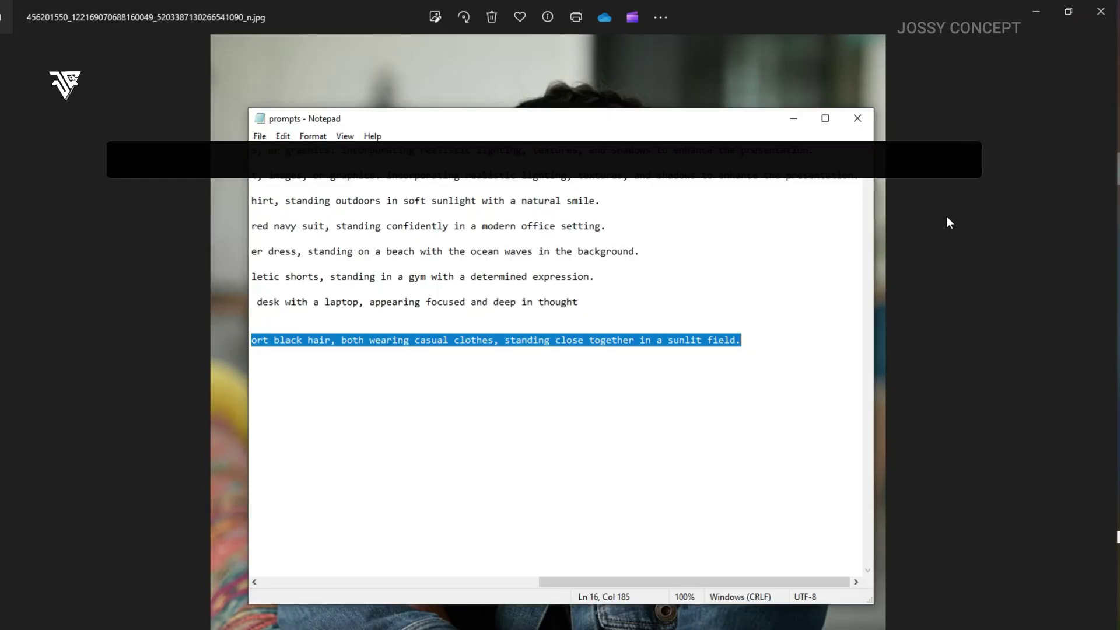
left_click_drag(621, 311, 244, 298)
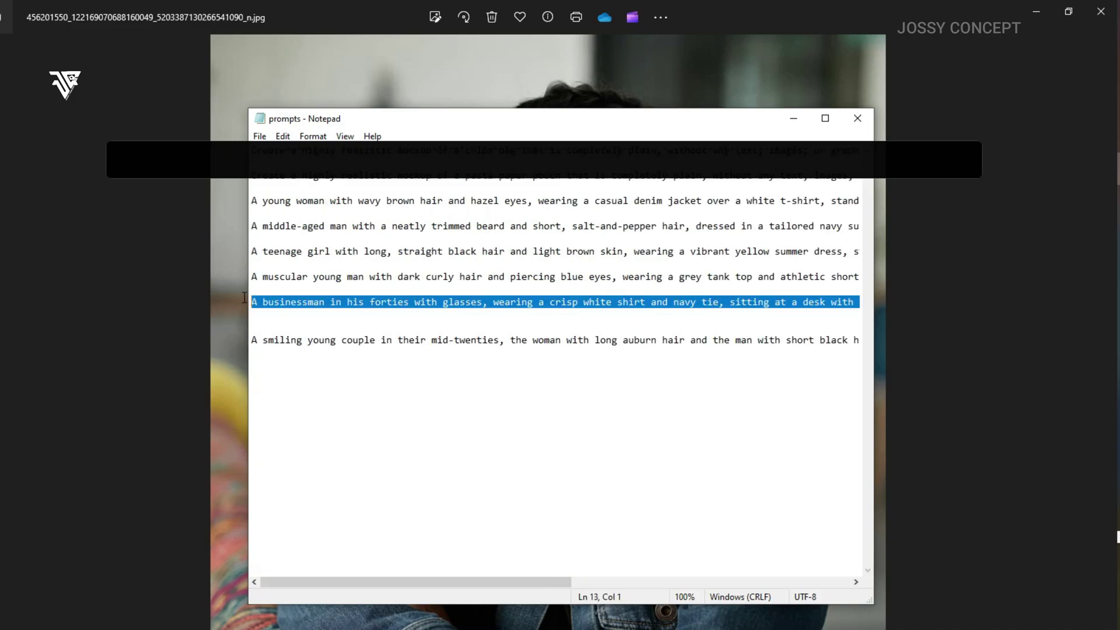
right_click(314, 304)
left_click(346, 350)
left_click(1036, 12)
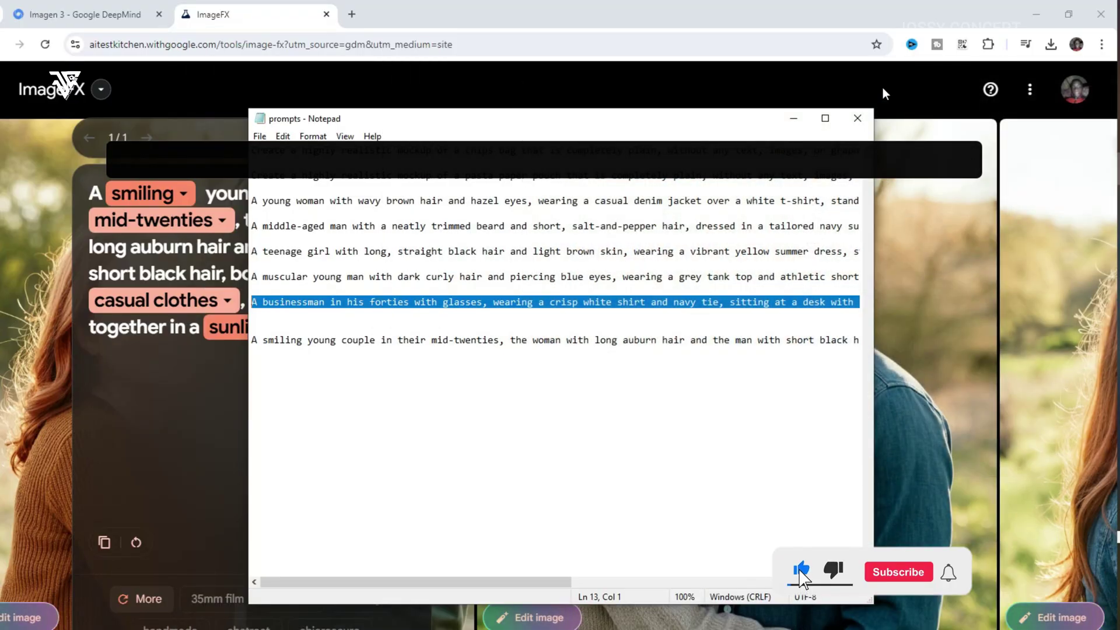
Step: Clear the couple prompt in ImageFX and paste in the businessman prompt
left_click(883, 93)
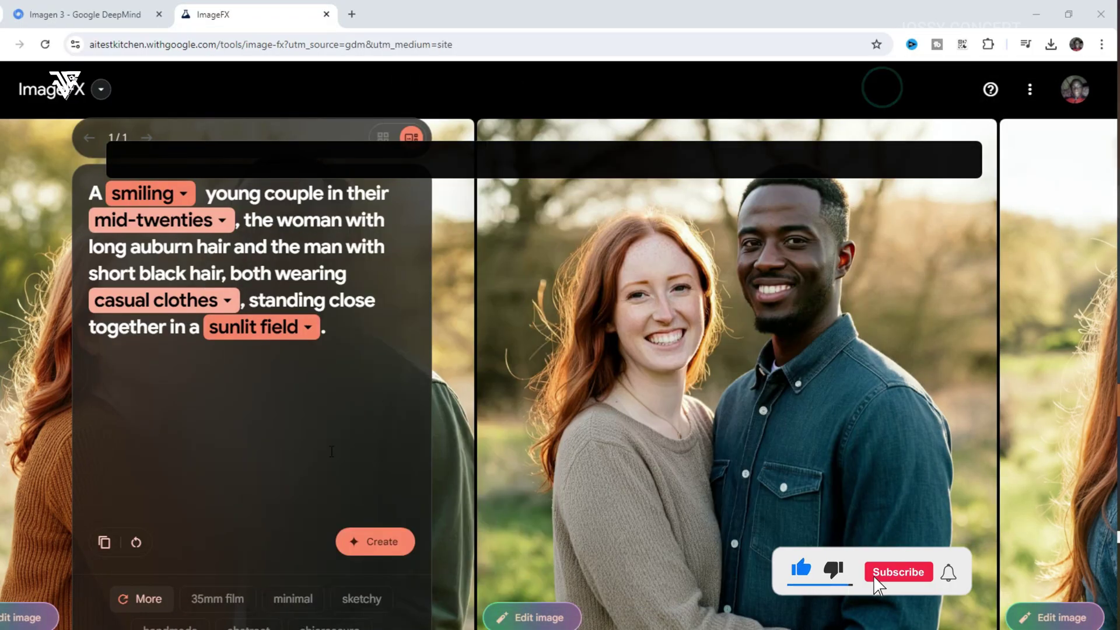
left_click(138, 544)
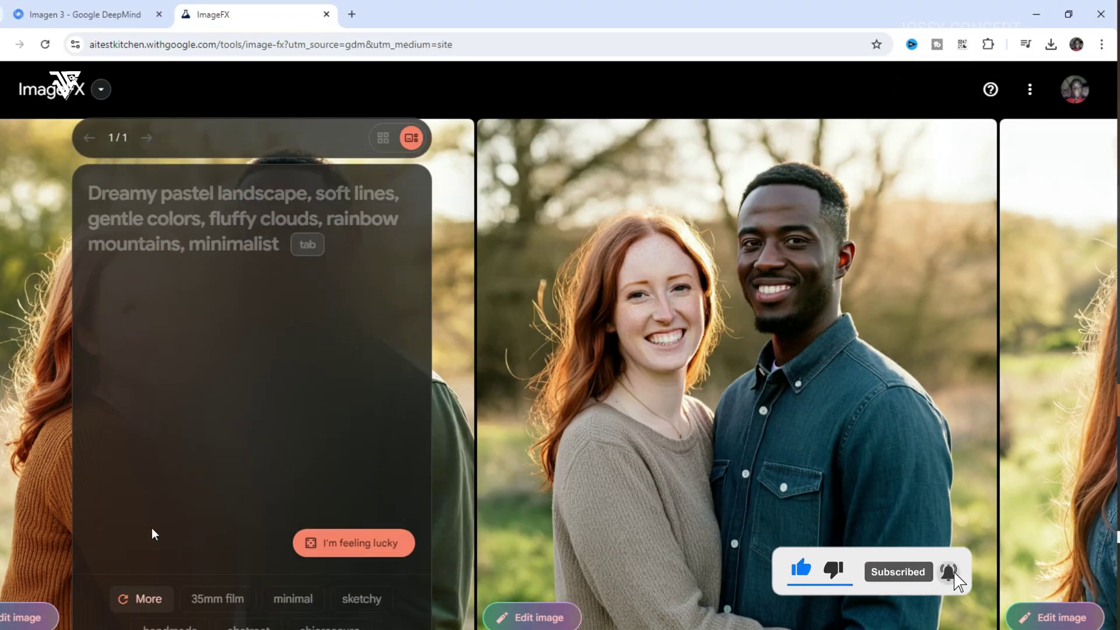
left_click(122, 197)
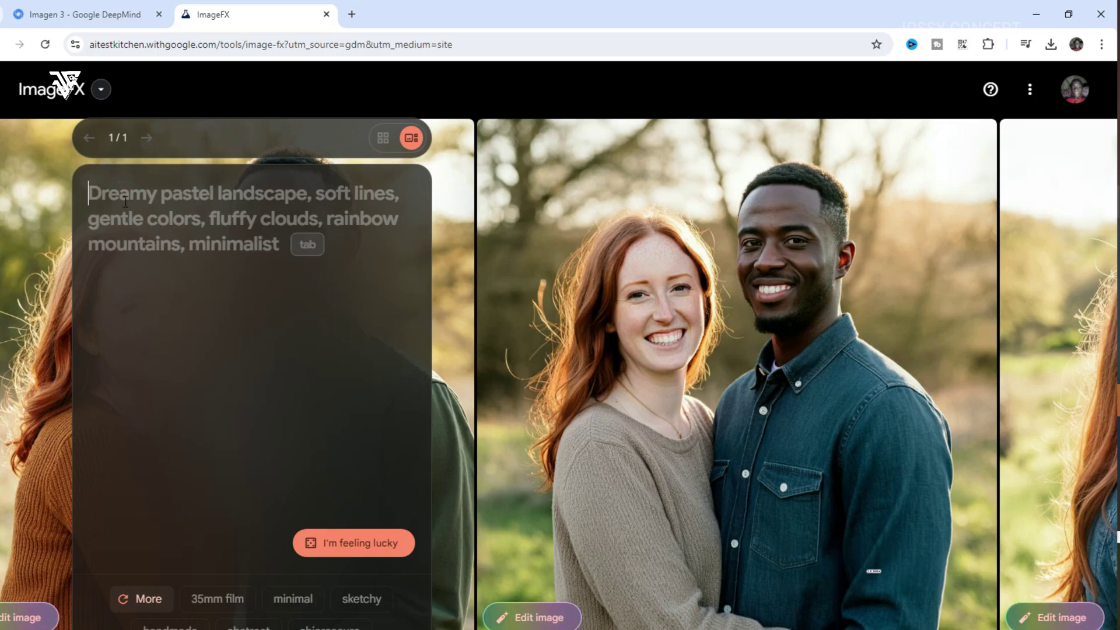
key("ctrl+v")
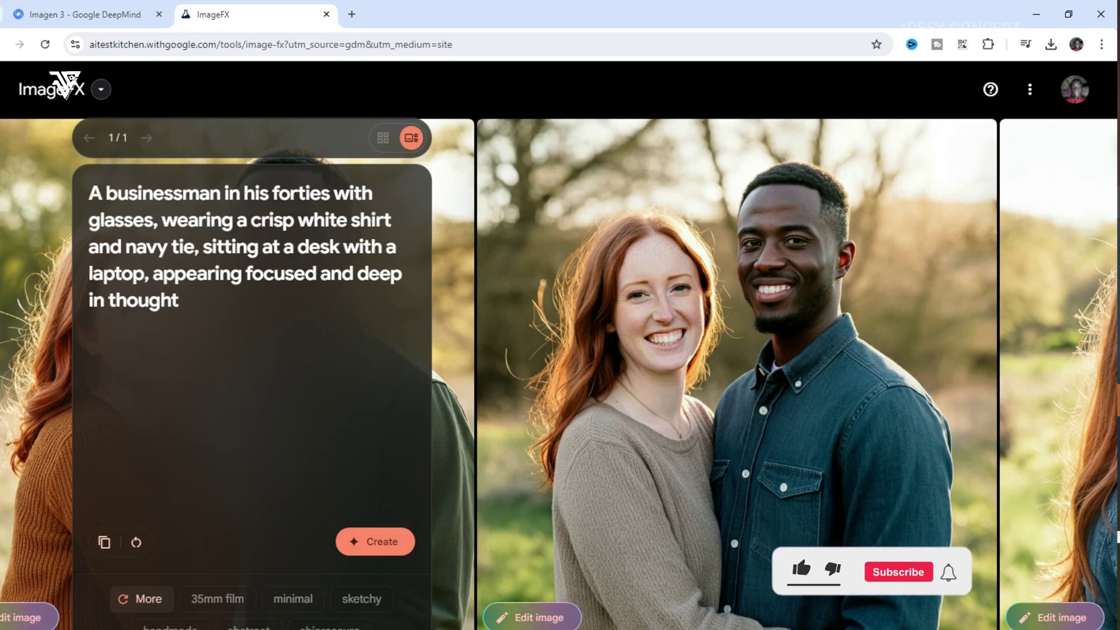
Step: Glance back at the prompts notes, then generate images from the businessman prompt
key("alt+Tab")
left_click_drag(576, 582, 745, 542)
left_click(152, 373)
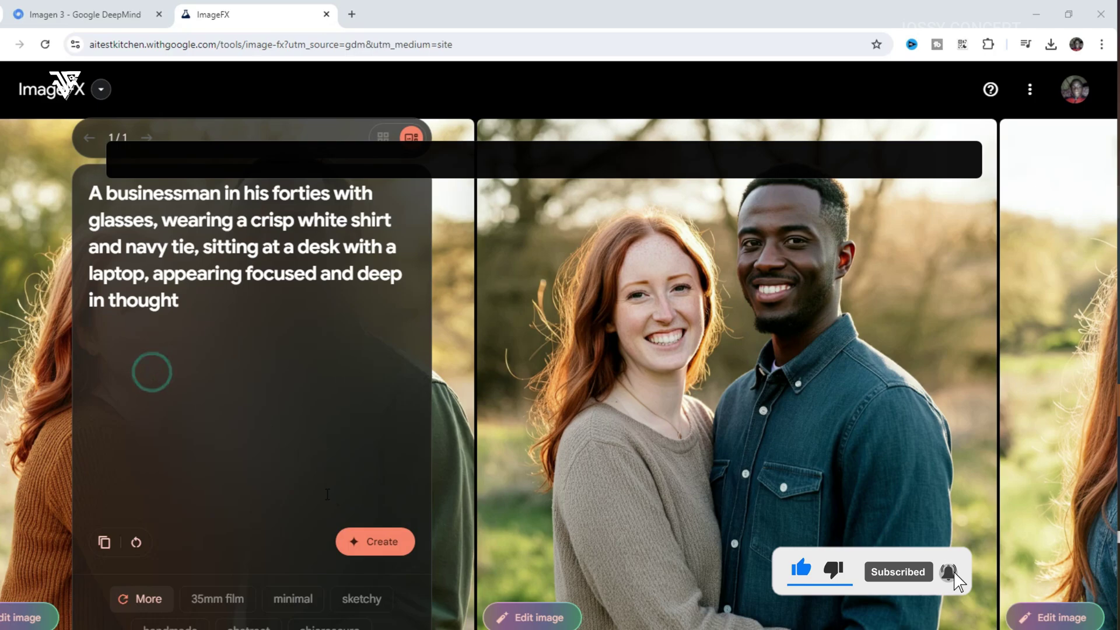
left_click(384, 548)
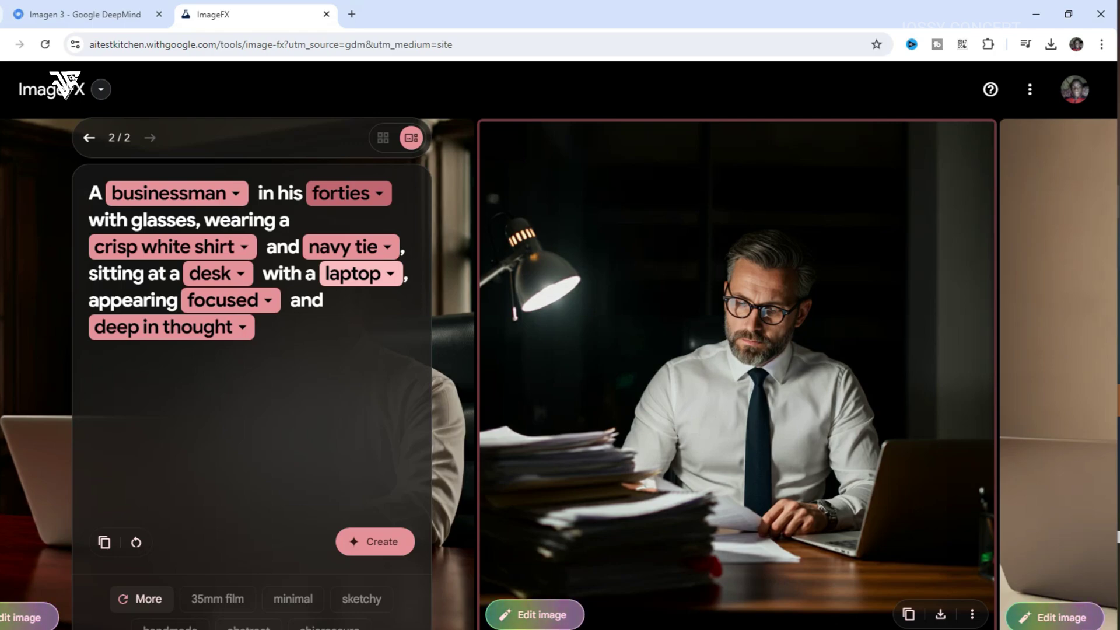
Step: Download the image of the businessman touching his temple, then bring the laptop image back to centre
key("Left")
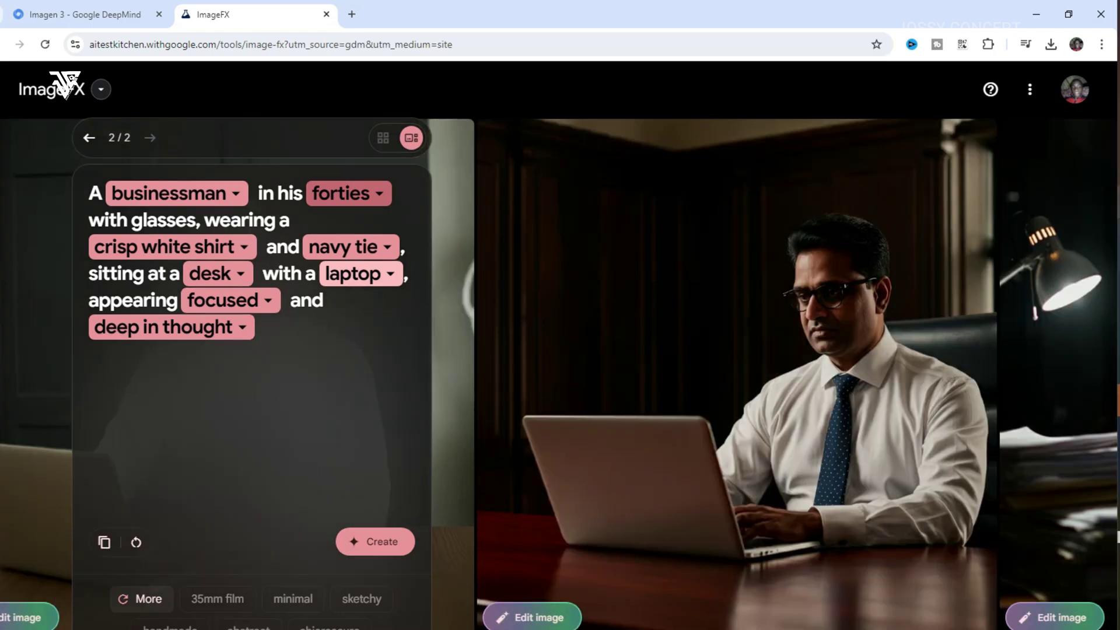
key("Left")
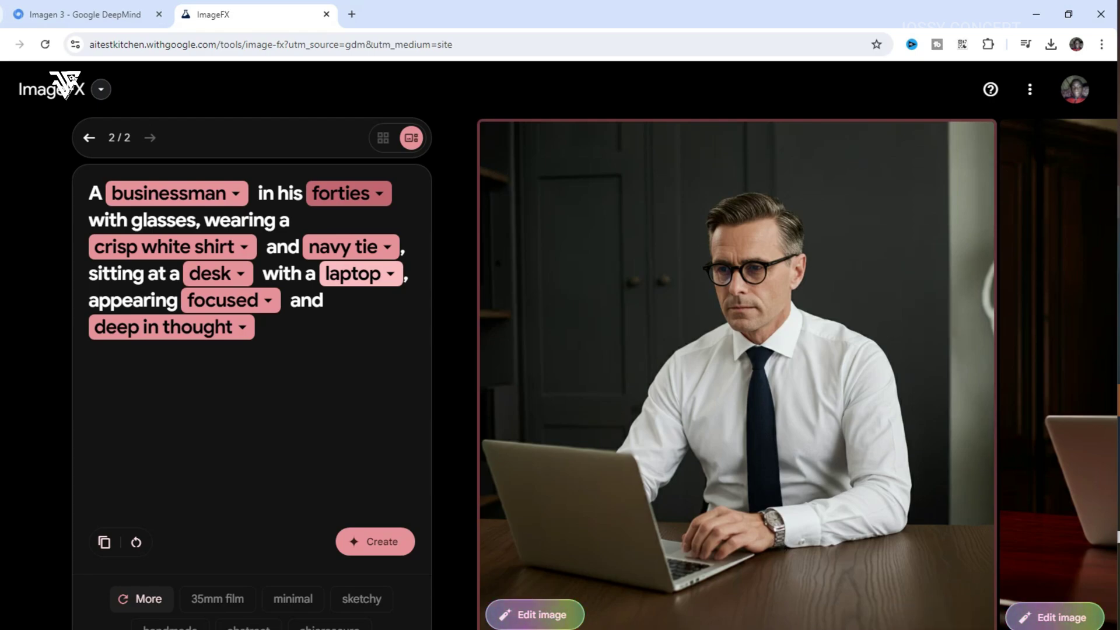
key("Left")
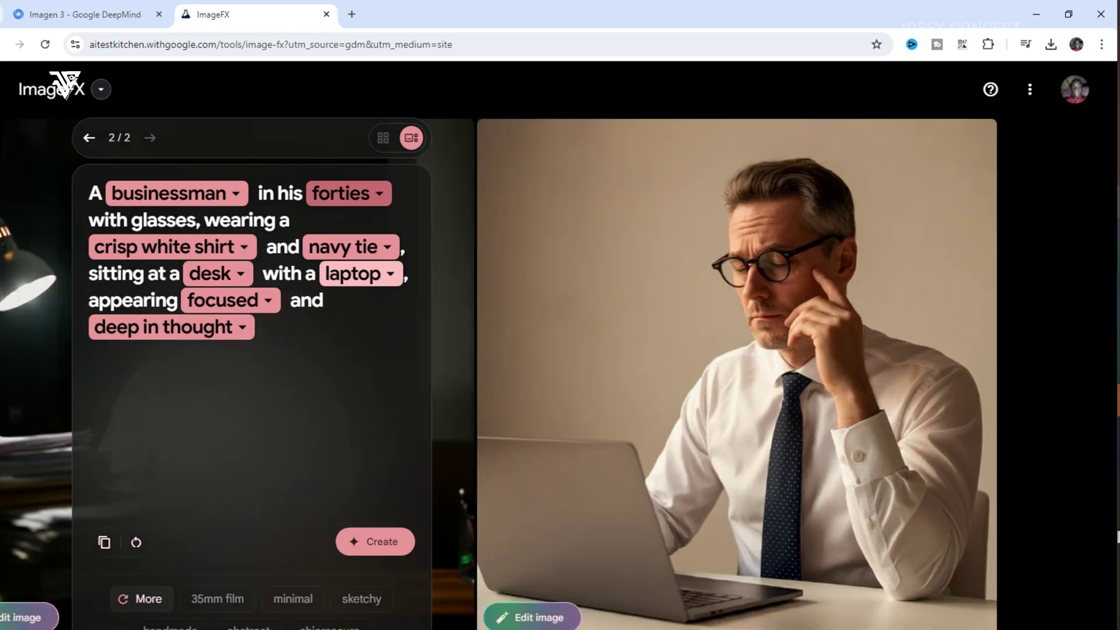
key("Left")
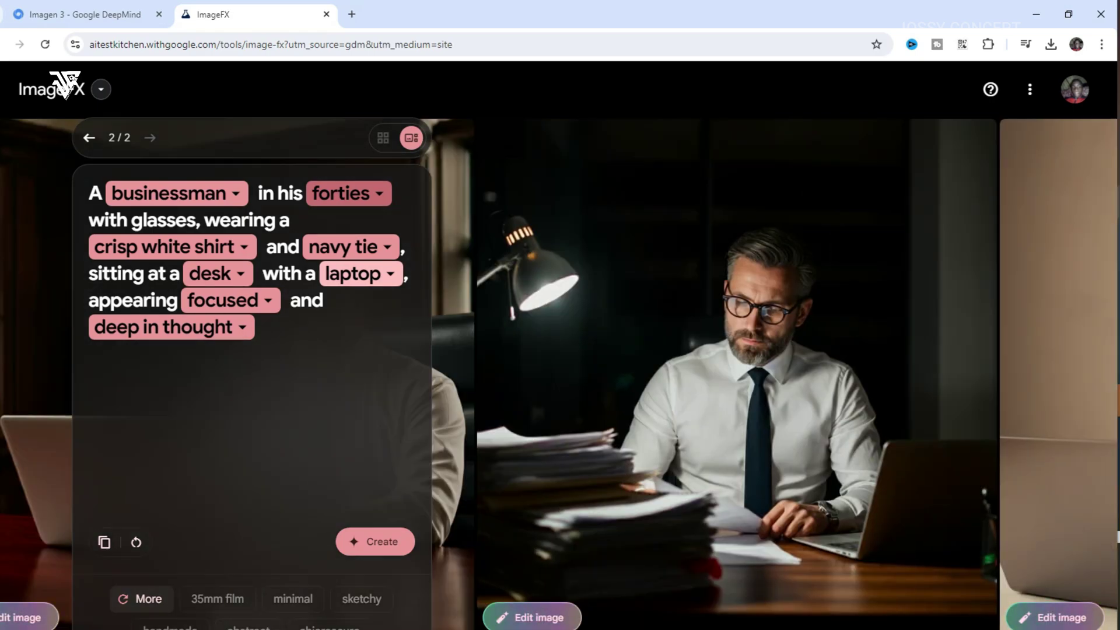
key("Right")
mouse_move(941, 580)
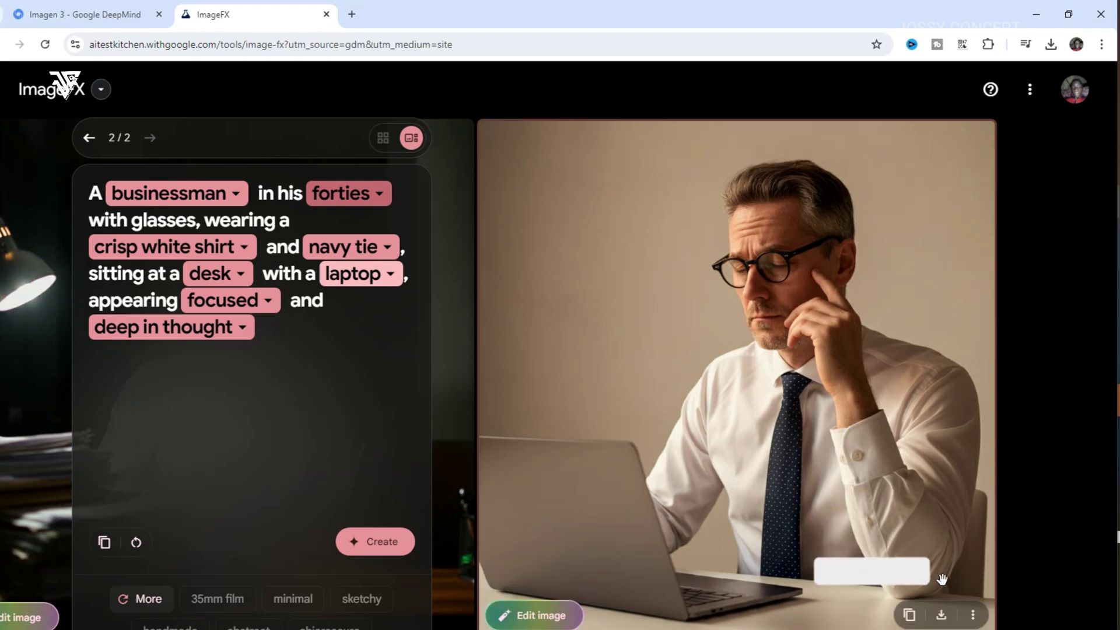
left_click(937, 621)
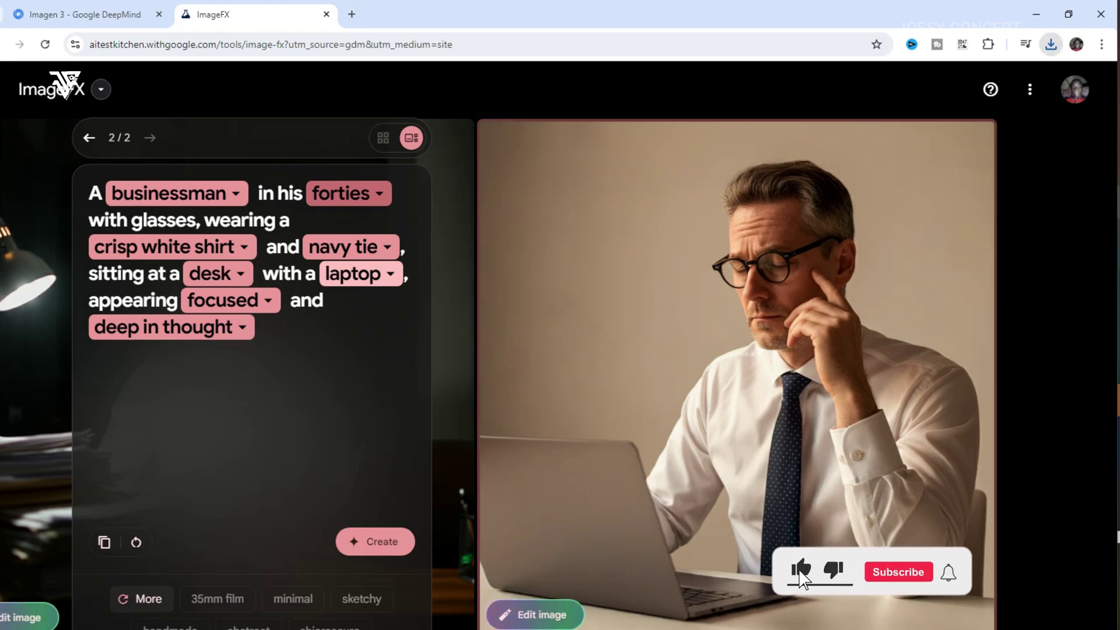
key("Left")
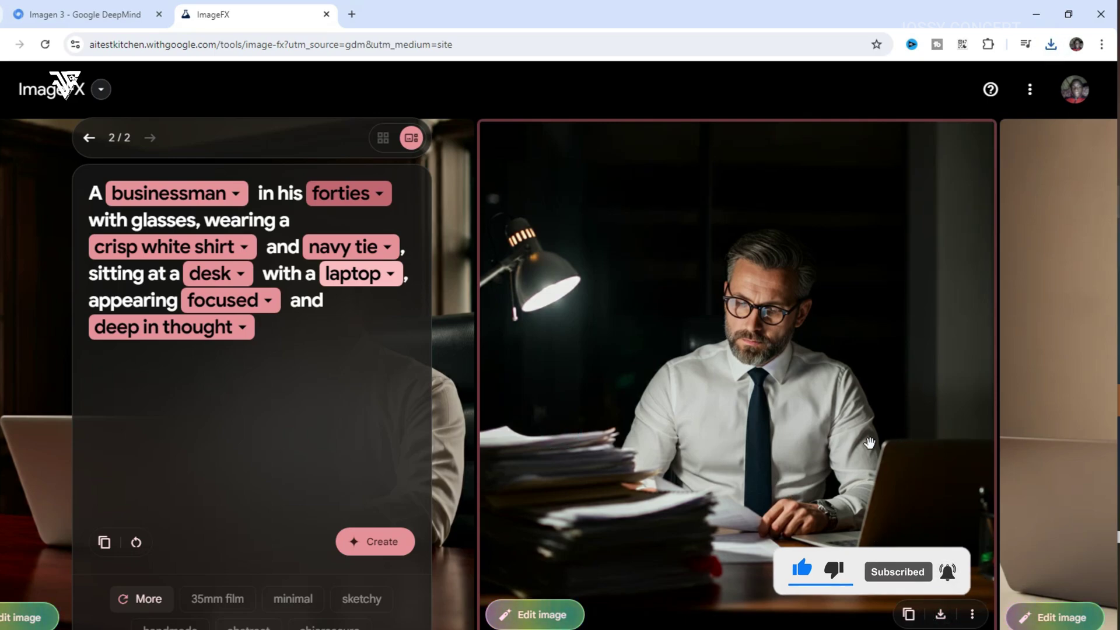
left_click(457, 445)
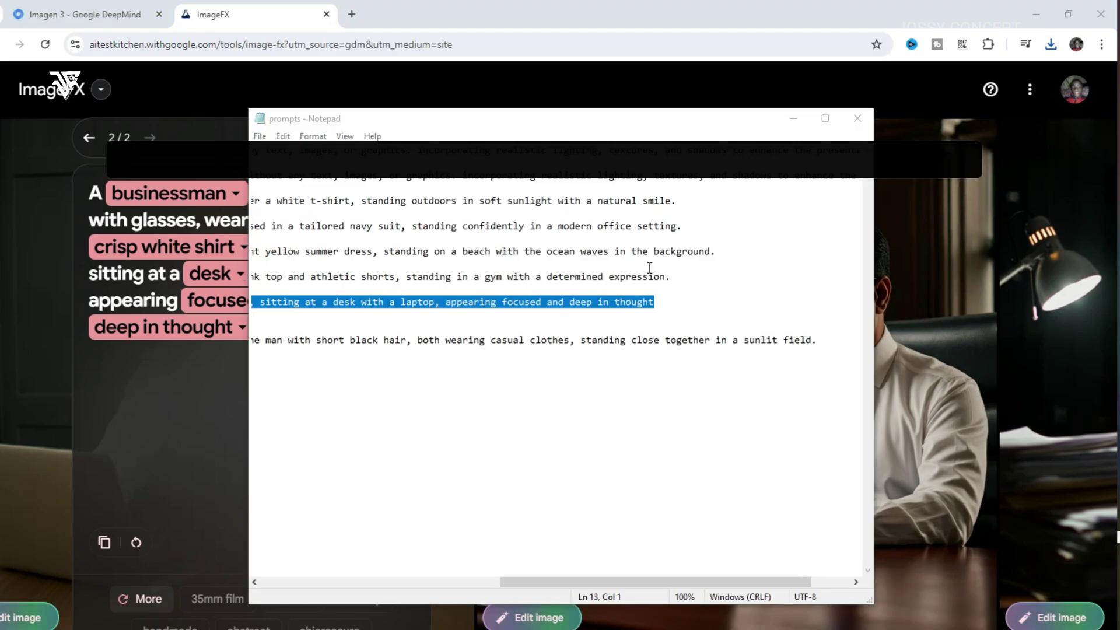
Step: Copy the 'A muscular young man…' prompt line from Notepad and return to the ImageFX prompt box
left_click_drag(676, 277, 251, 278)
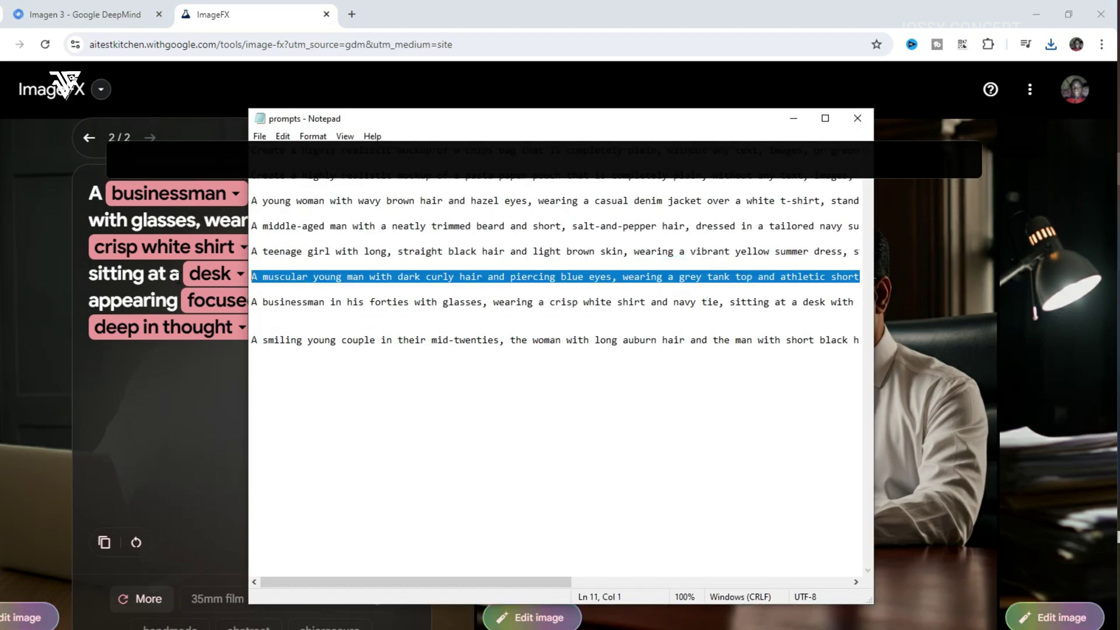
right_click(329, 275)
left_click(361, 320)
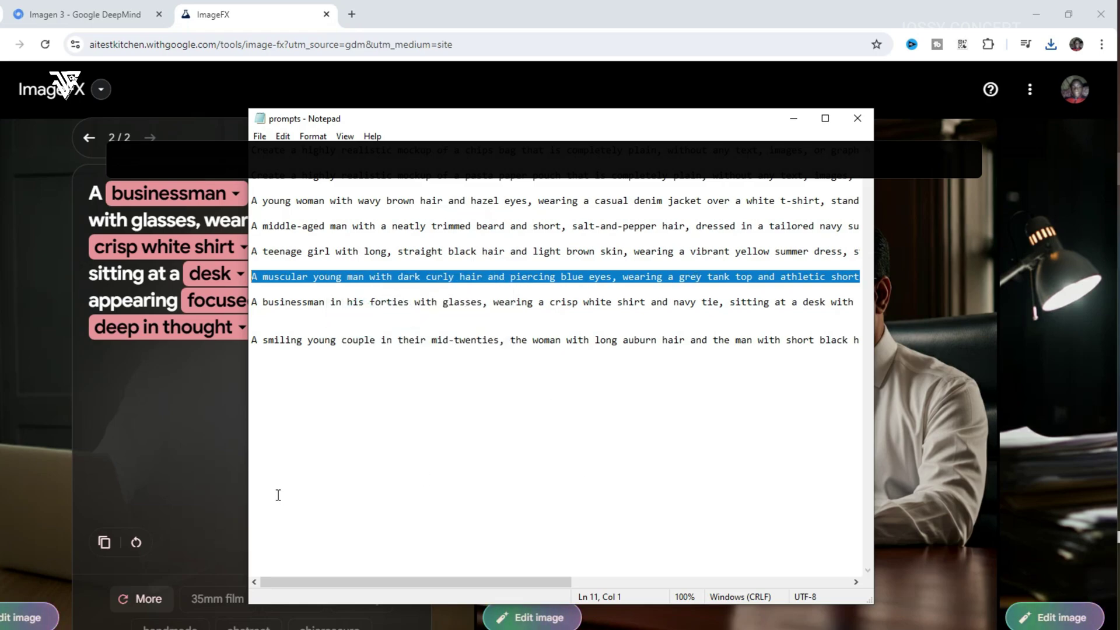
left_click(195, 484)
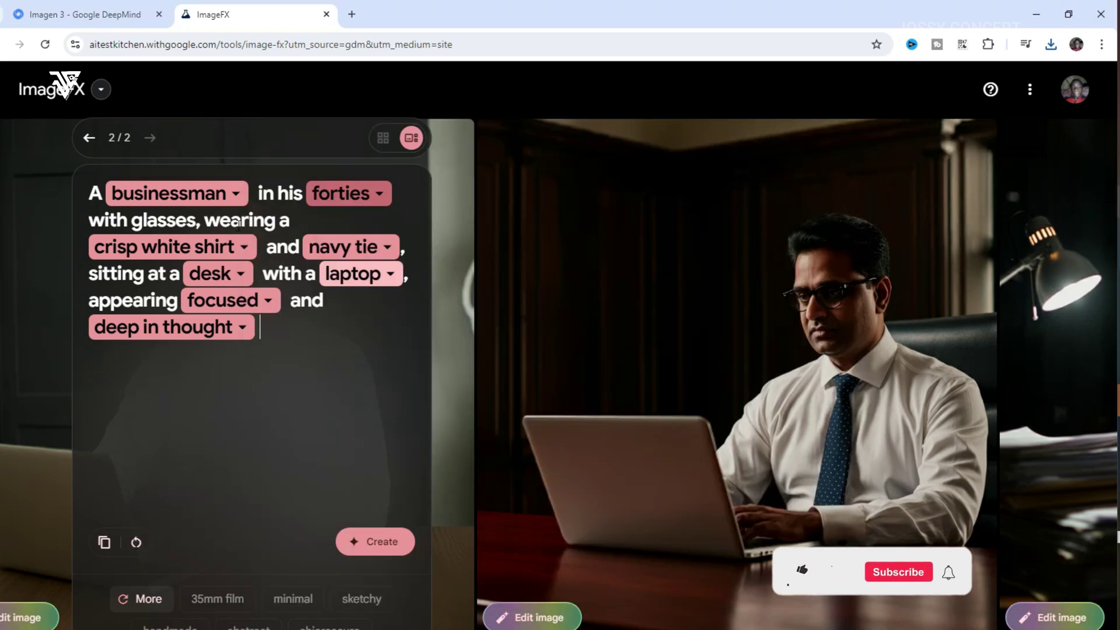
Step: Replace the businessman prompt with the pasted muscular young man prompt and generate images
key("ctrl+a")
key("BackSpace")
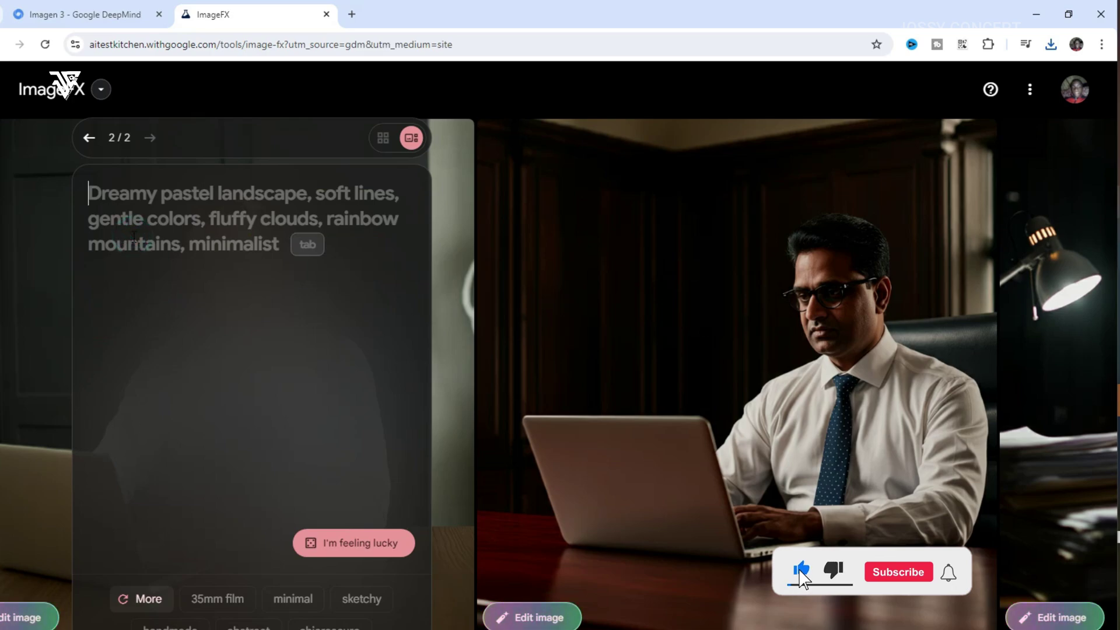
key("ctrl+v")
left_click(366, 544)
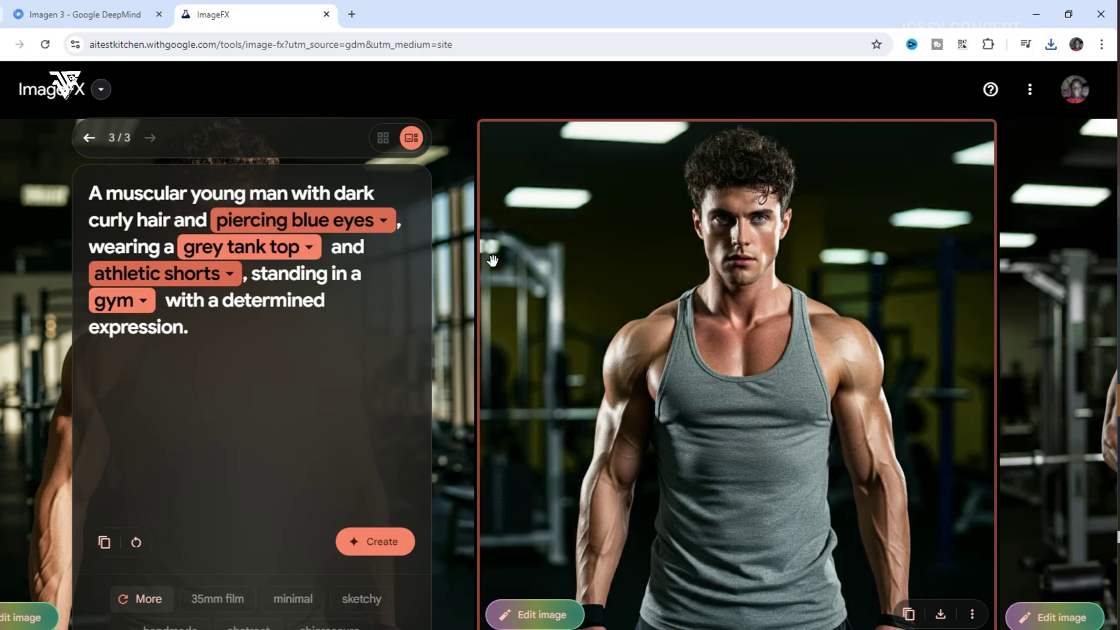
left_click_drag(647, 378, 840, 448)
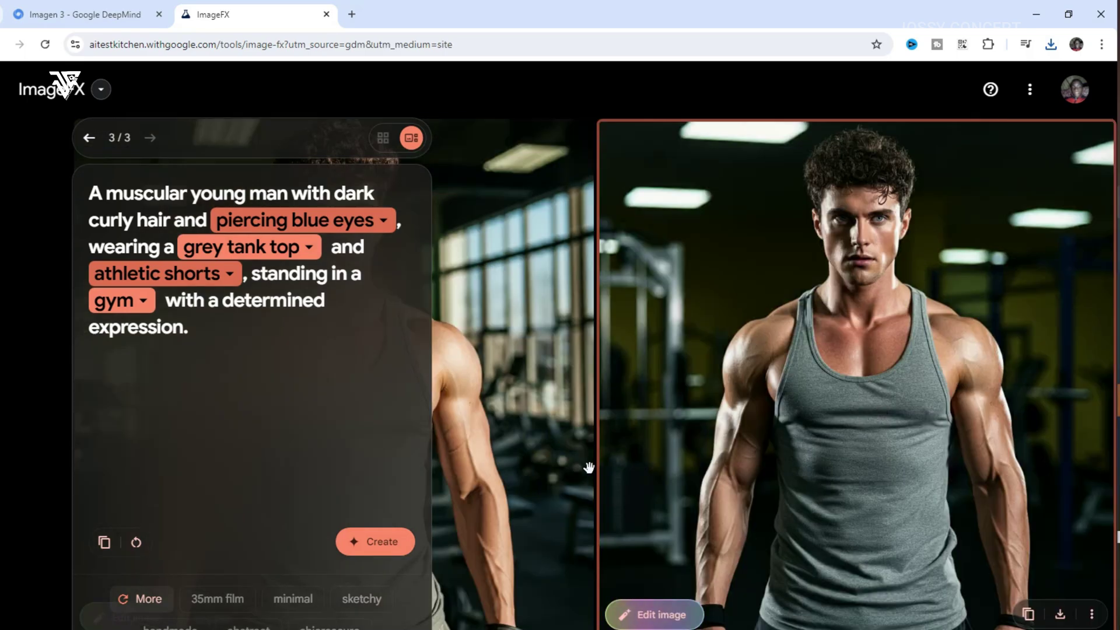
left_click_drag(584, 468, 980, 503)
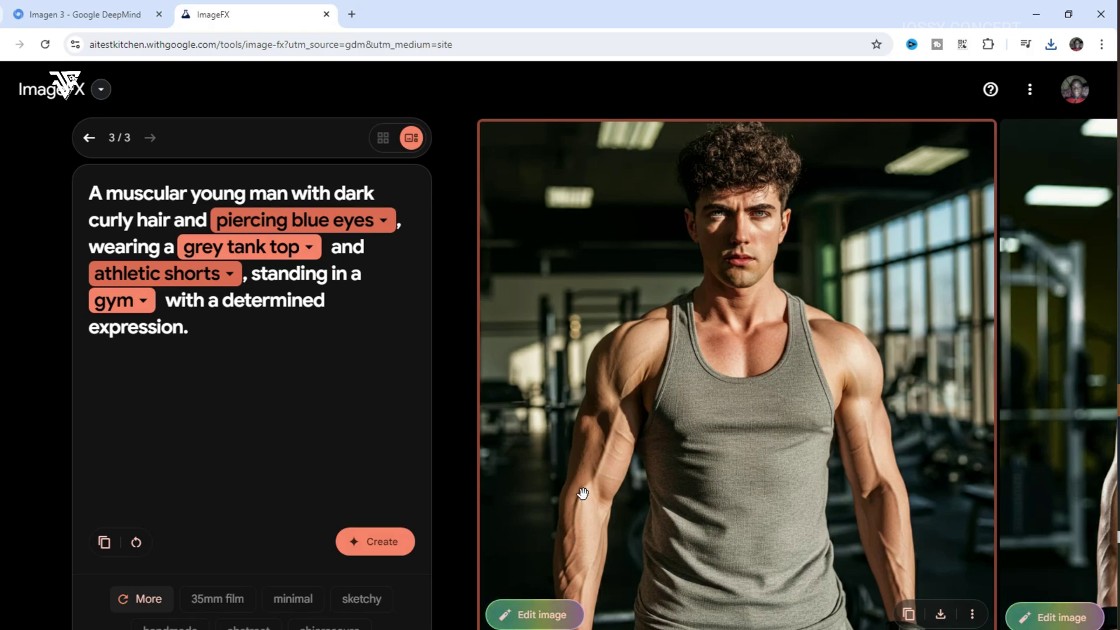
key("Right")
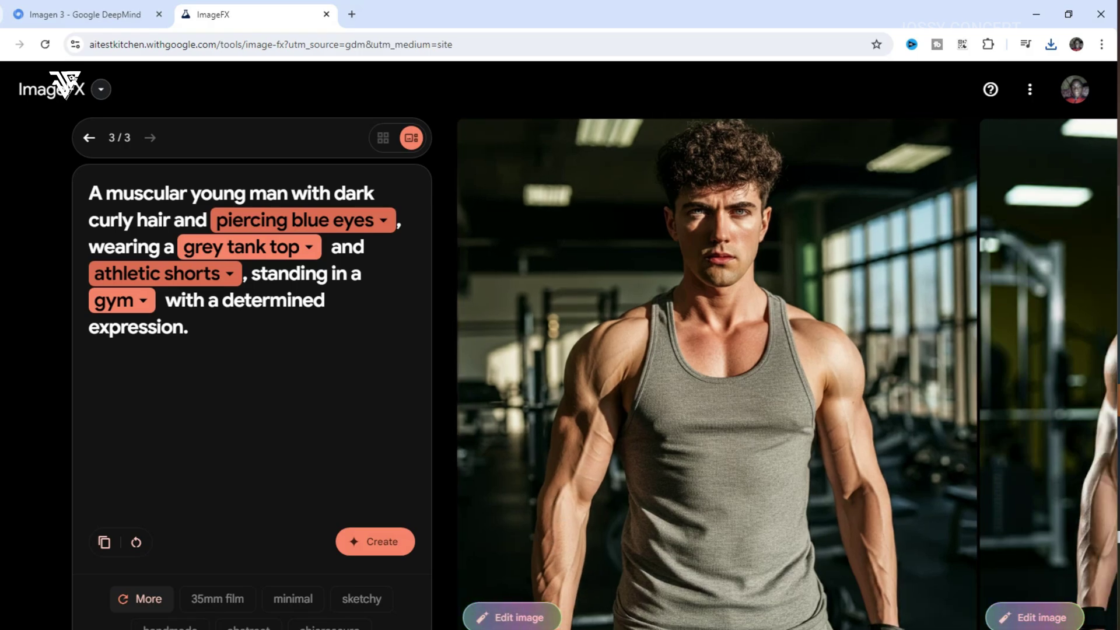
key("Right")
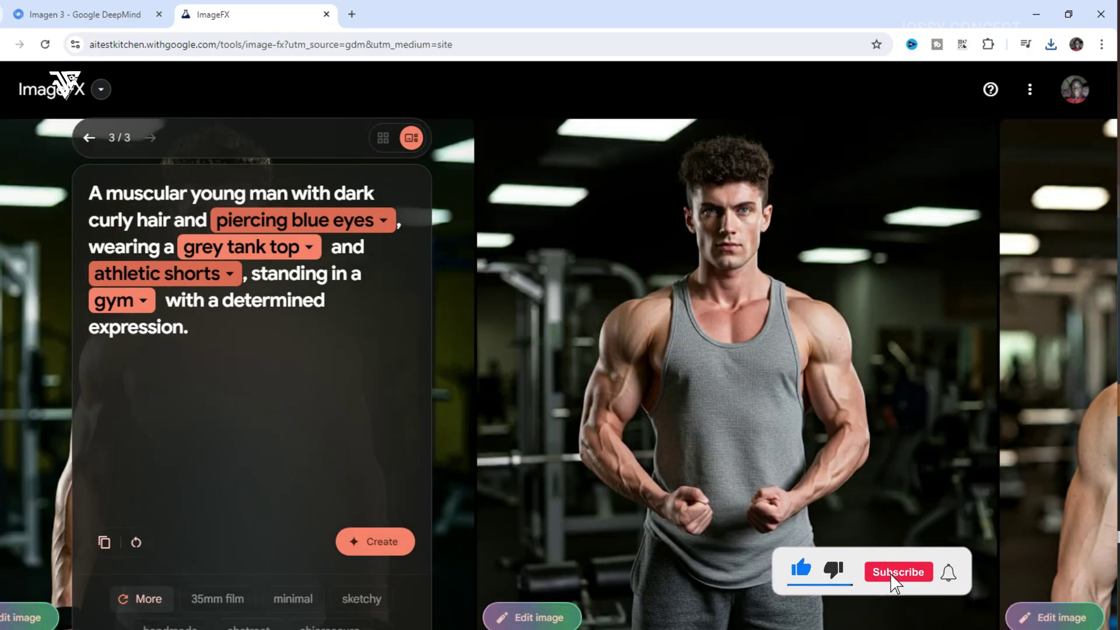
left_click_drag(858, 374, 700, 418)
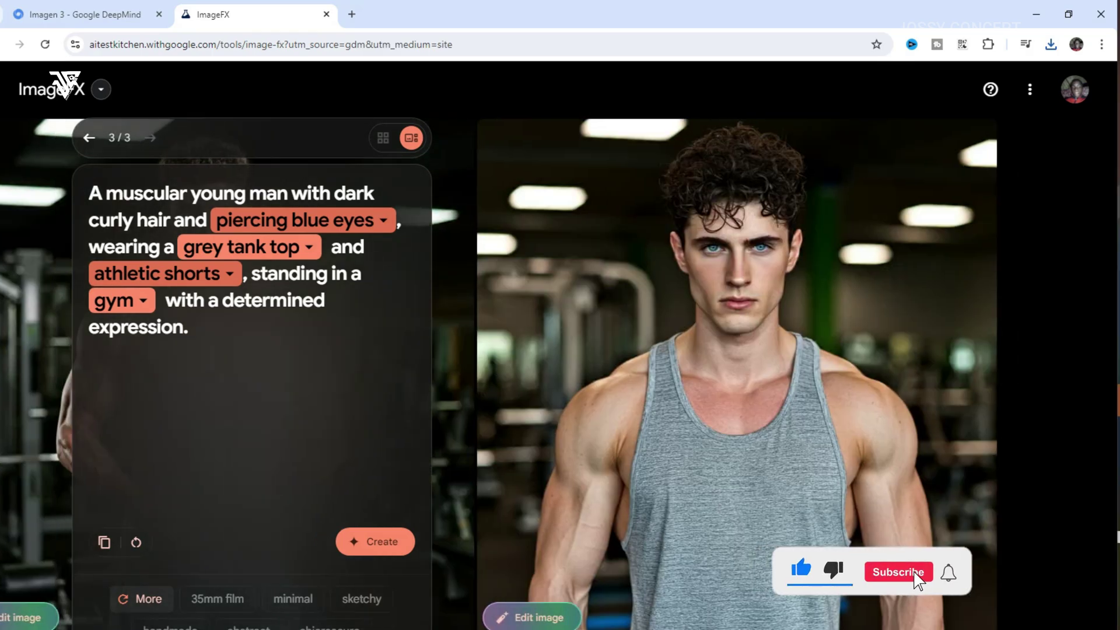
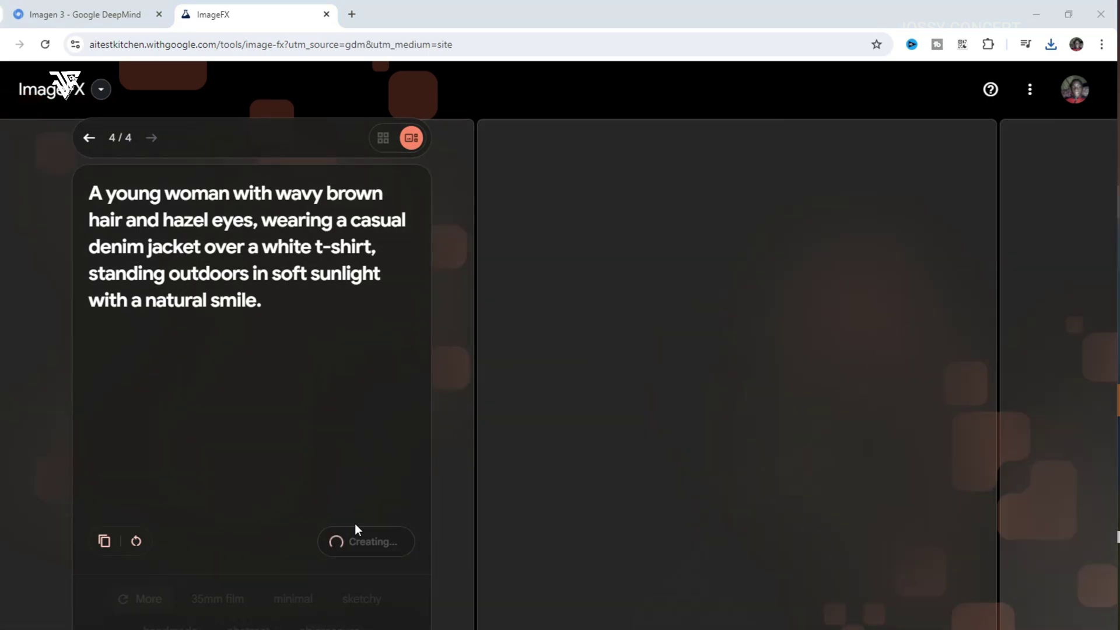
Step: Create ImageFX portraits of a smiling wavy-haired woman in a denim jacket in soft sunlight
key("F10")
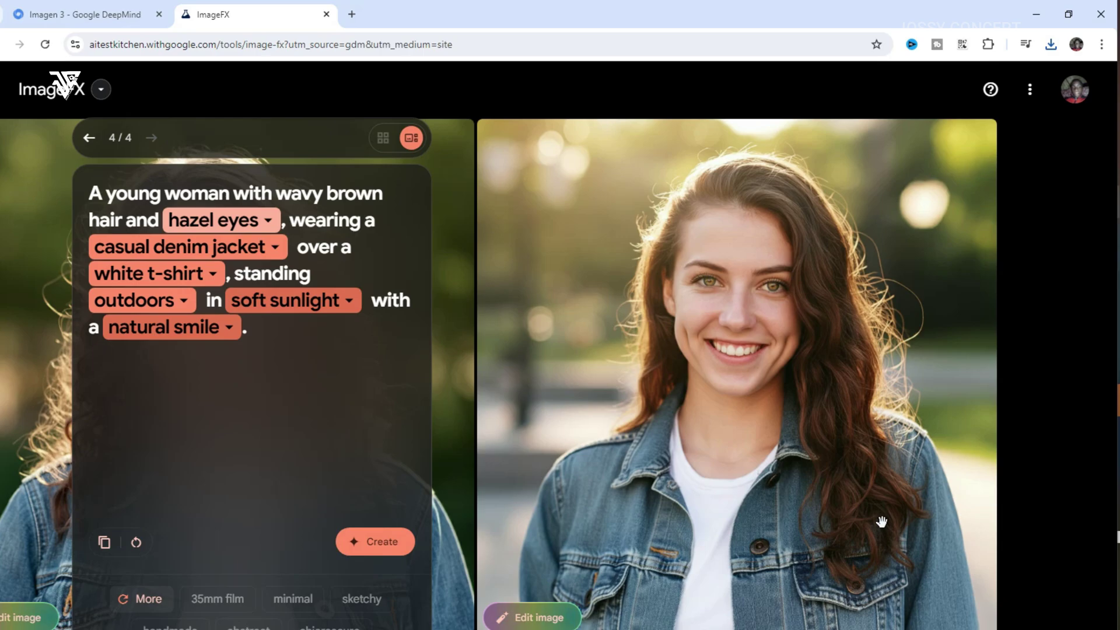
Step: Download the denim-jacket woman portrait and select the chips bag mockup prompt in Notepad
mouse_move(682, 199)
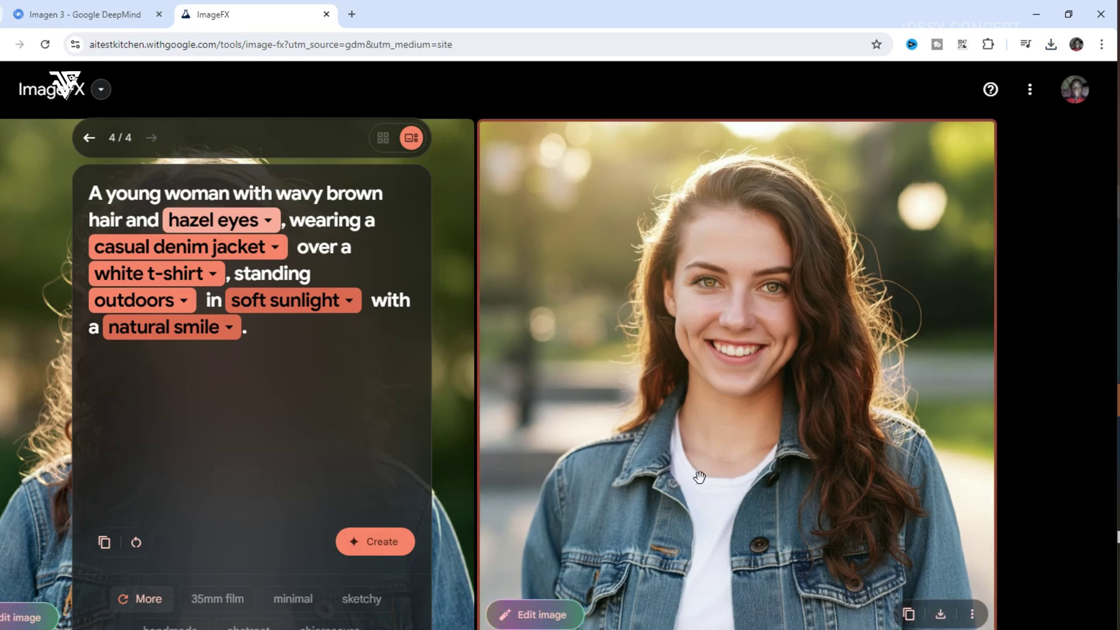
left_click(940, 616)
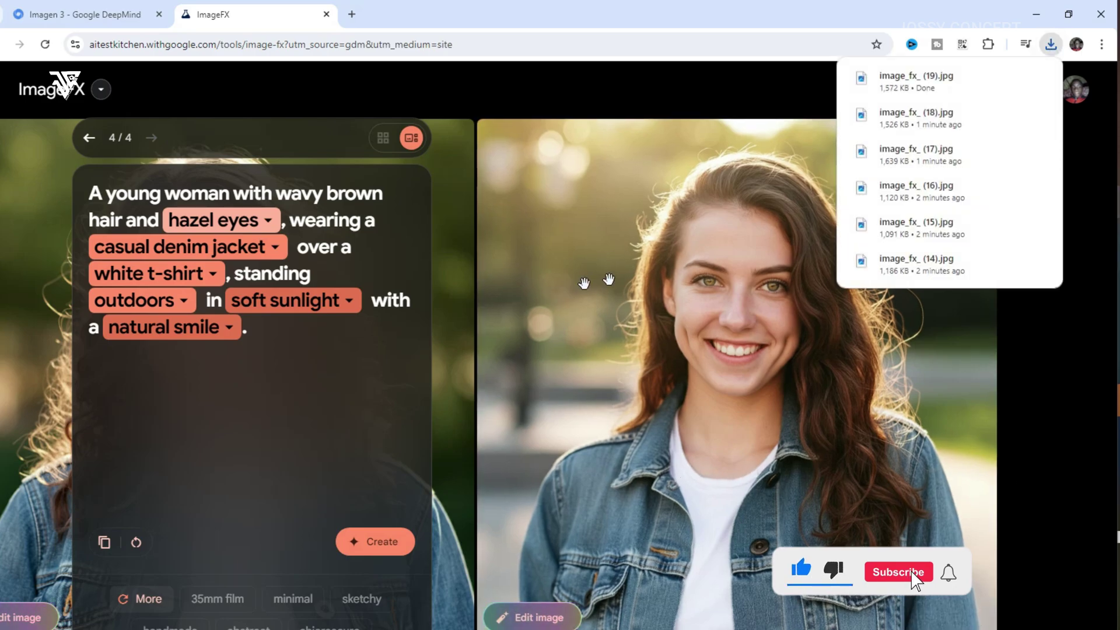
mouse_move(609, 279)
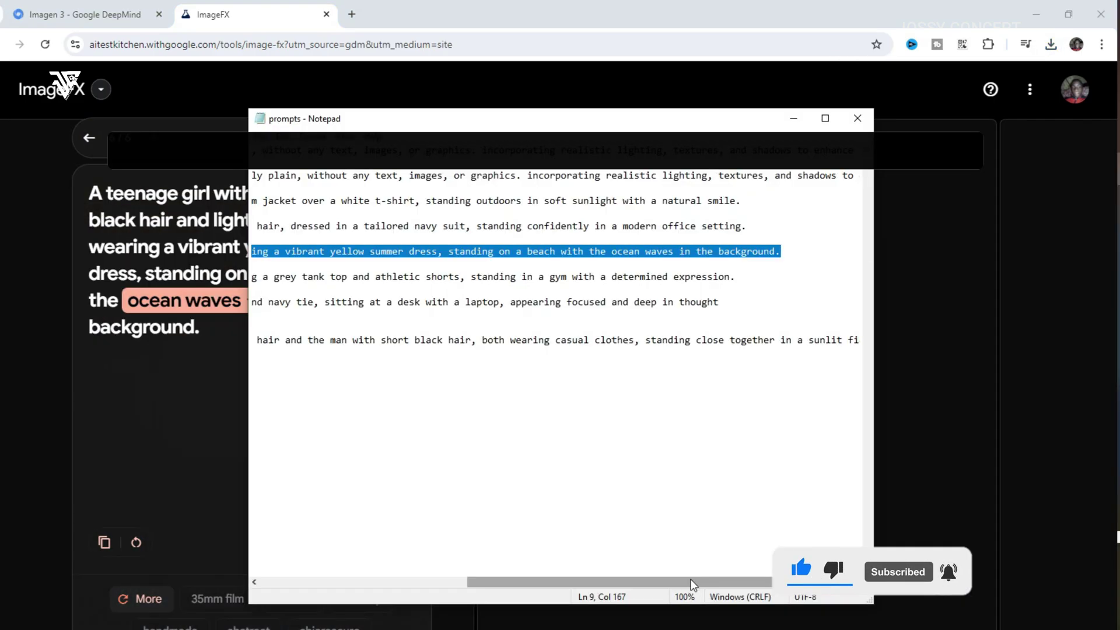
left_click_drag(688, 582, 452, 565)
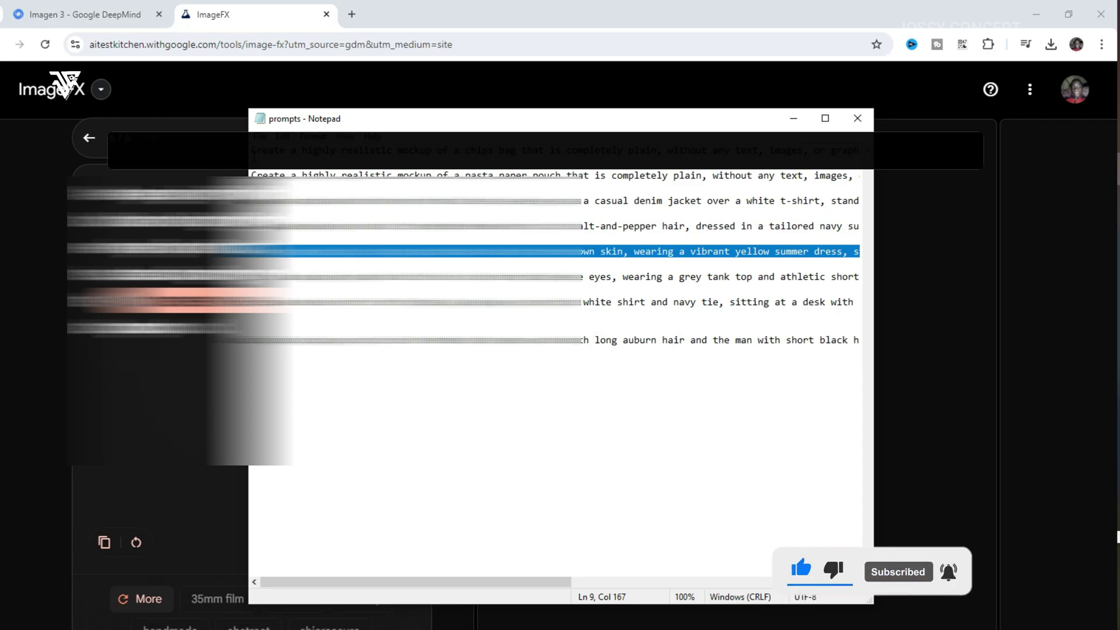
left_click_drag(253, 154, 880, 153)
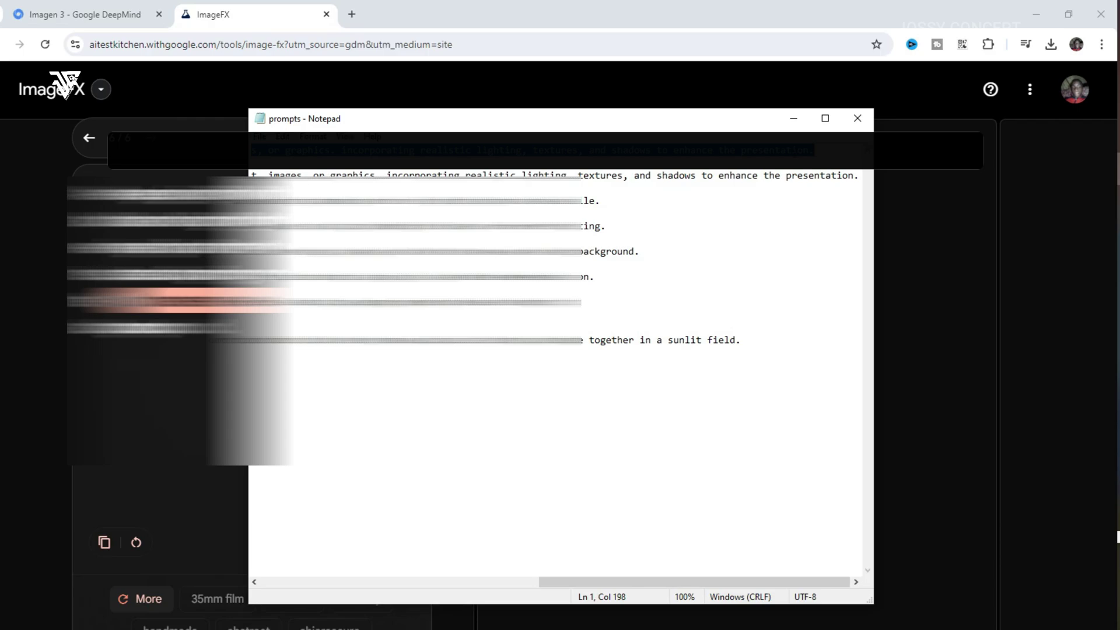
Step: Copy the chips bag mockup prompt from Notepad, paste it into ImageFX and generate images
right_click(825, 156)
left_click(880, 204)
left_click(880, 208)
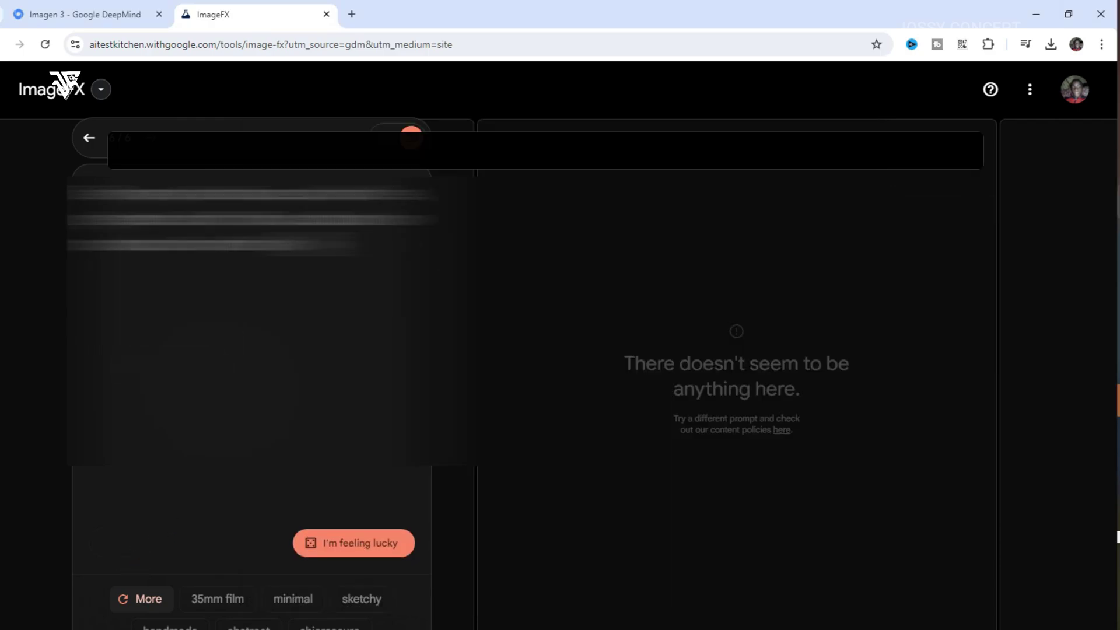
right_click(123, 251)
left_click(234, 407)
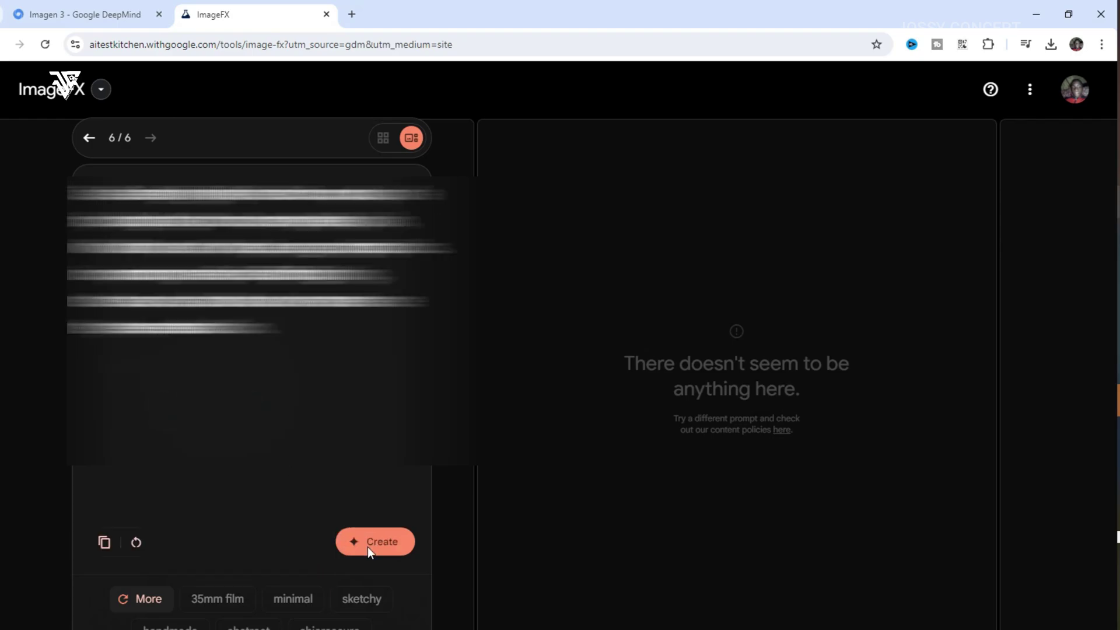
key("Return")
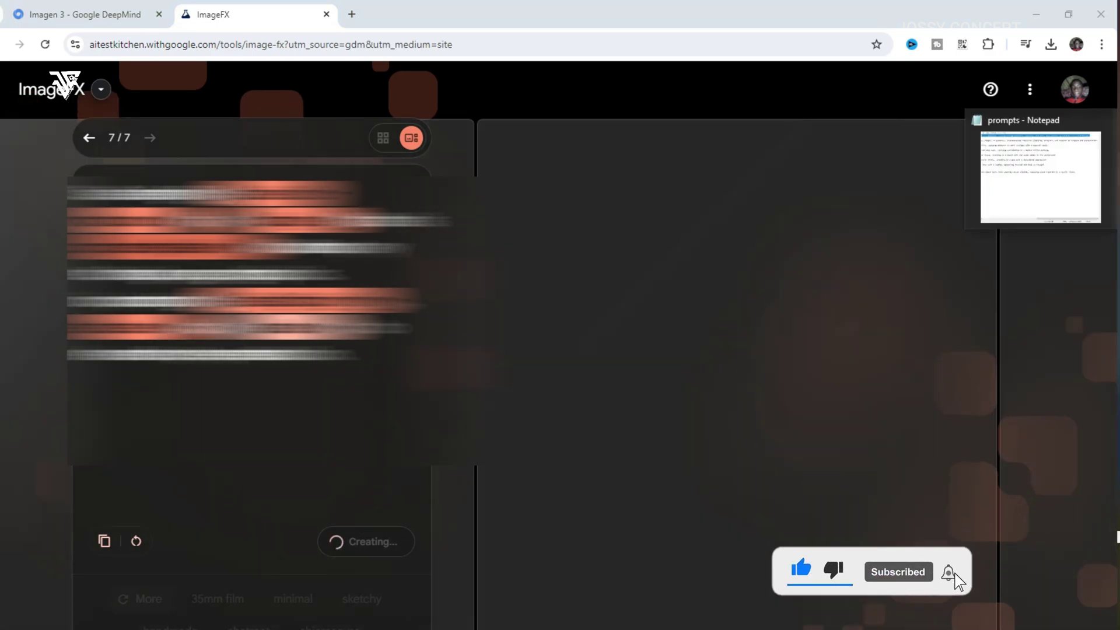
left_click(1119, 169)
Step: Copy the pasta paper pouch prompt from the Notepad prompts list
left_click_drag(589, 582, 295, 558)
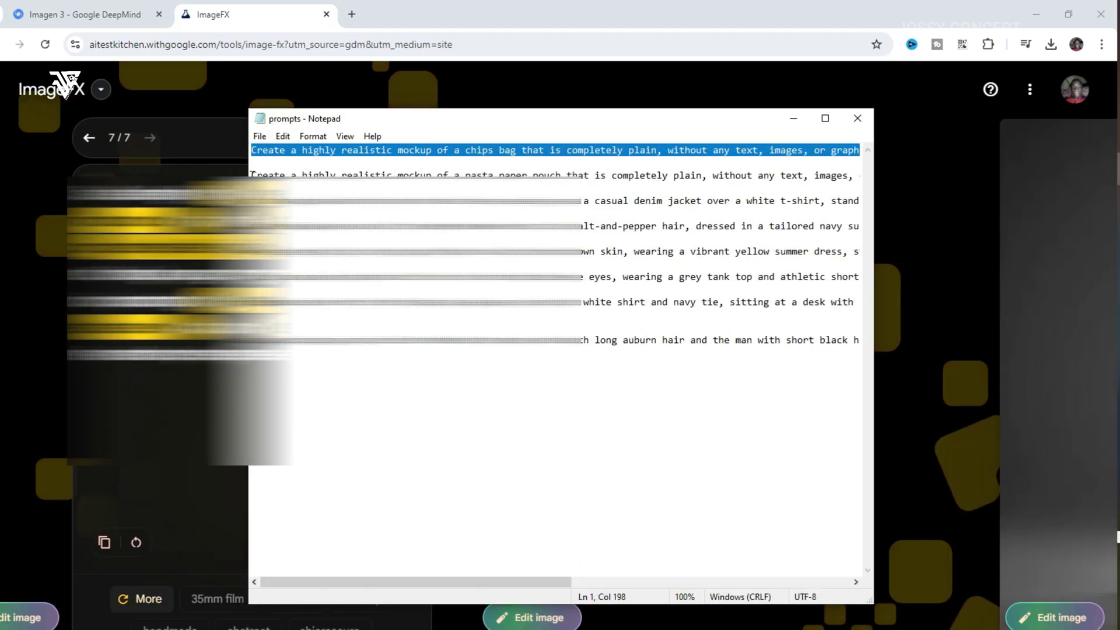
left_click_drag(252, 175, 699, 188)
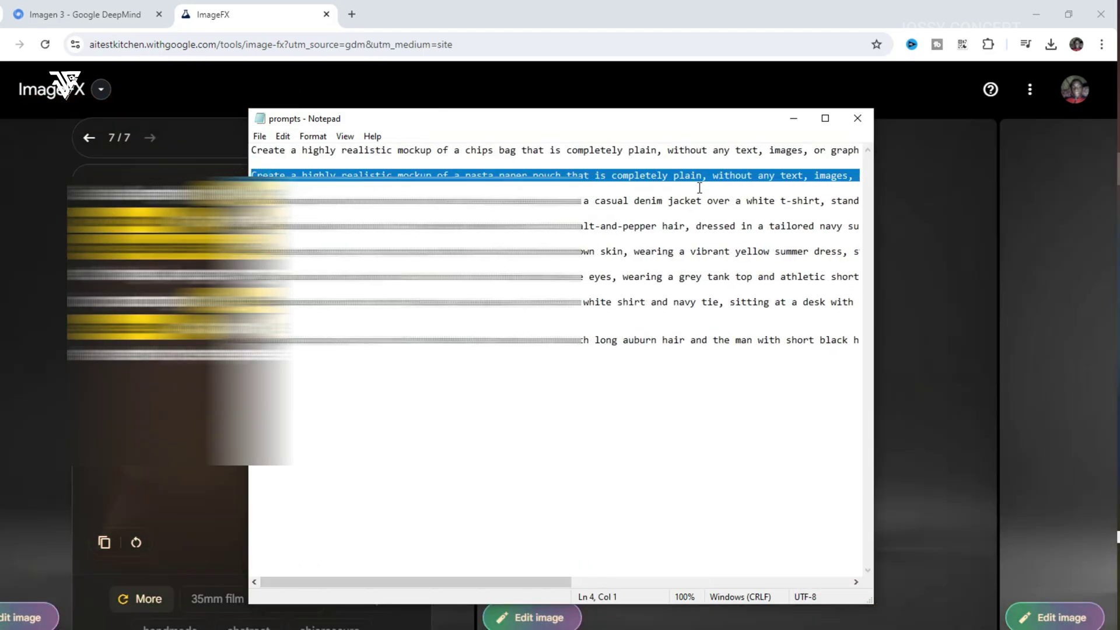
right_click(759, 188)
left_click(775, 231)
left_click(695, 21)
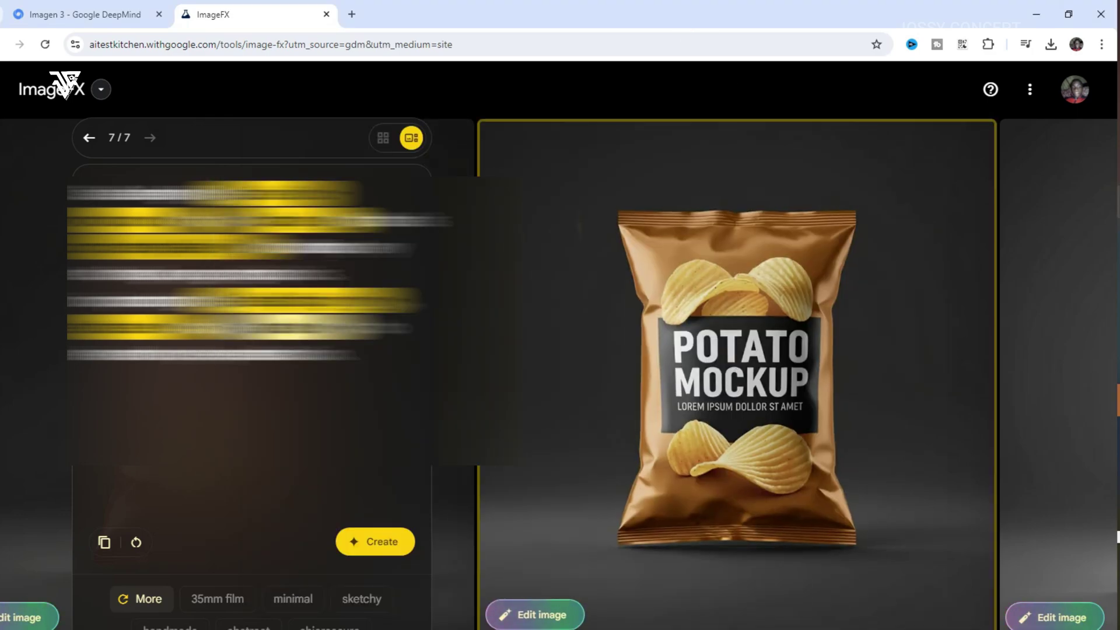
Step: Browse the chips bag results, then generate a fresh set of chips bag mockups
key("Left")
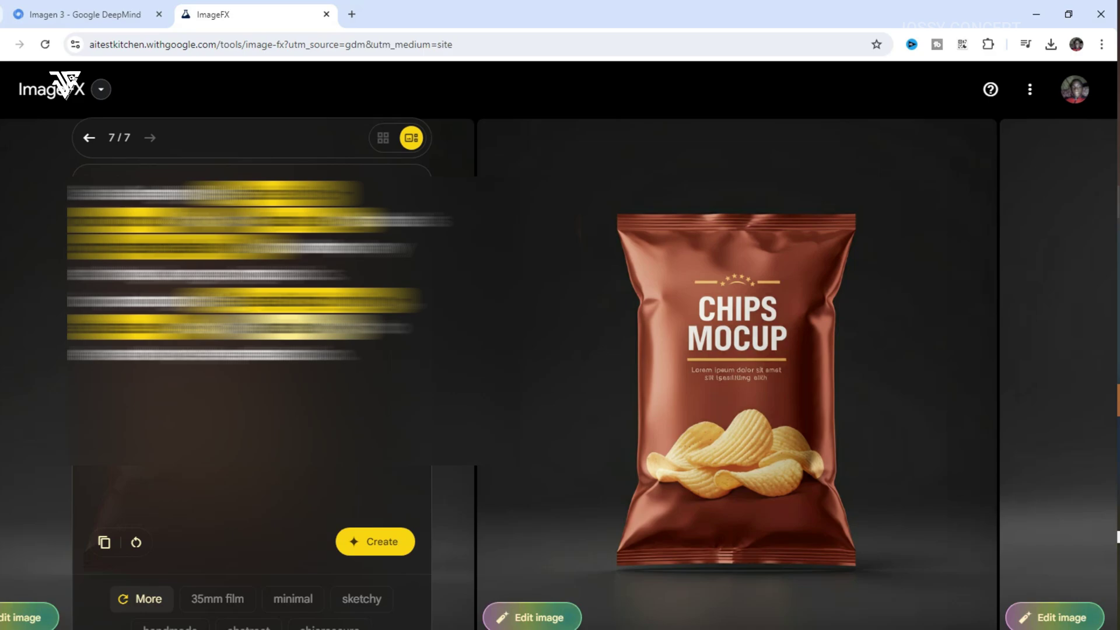
key("Left")
key("Right")
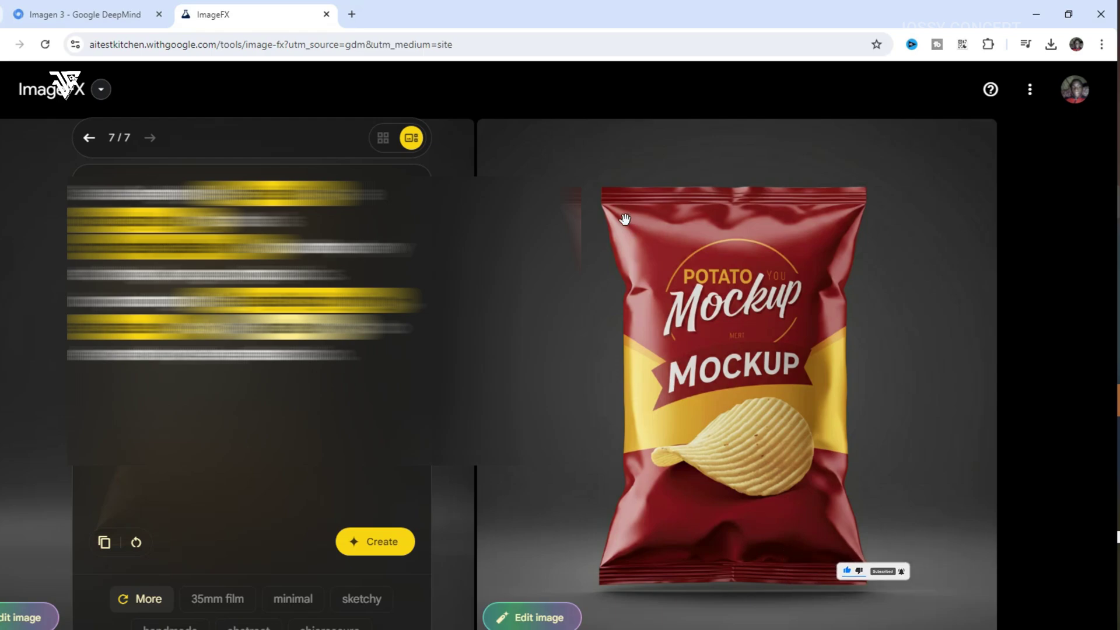
mouse_move(624, 220)
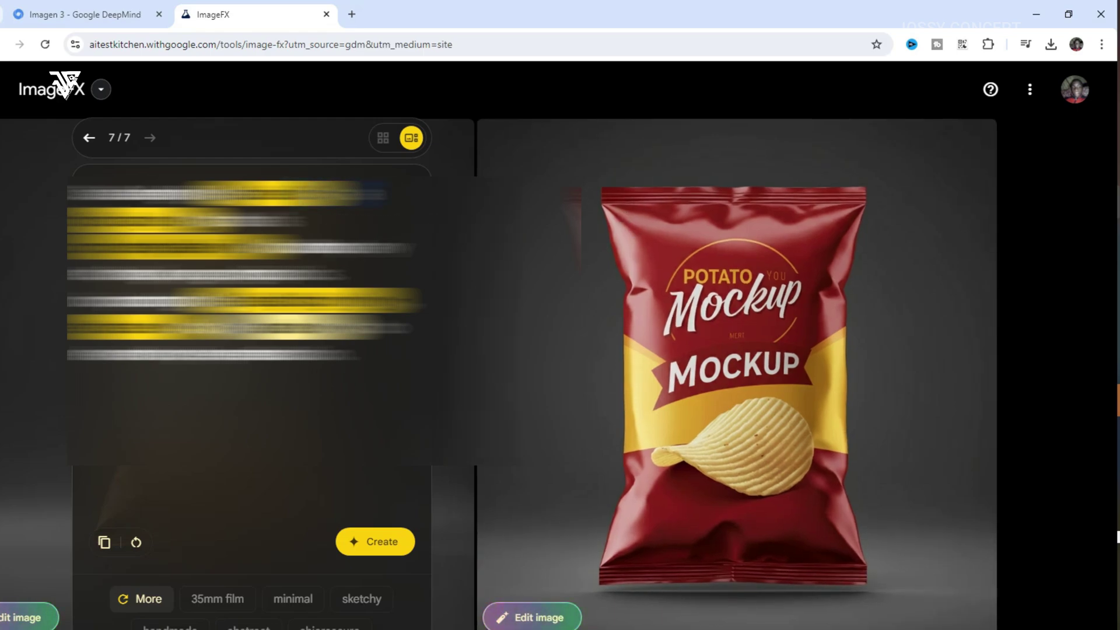
left_click(376, 544)
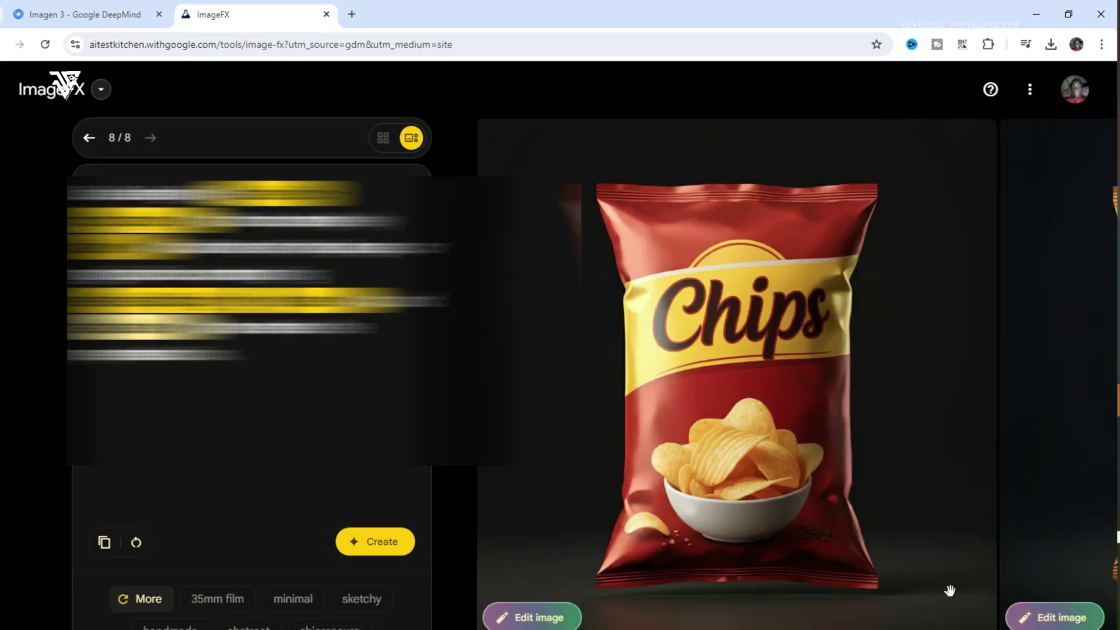
Step: Download the red Chips bag, then generate images from the pasta paper pouch prompt
mouse_move(951, 592)
left_click(939, 623)
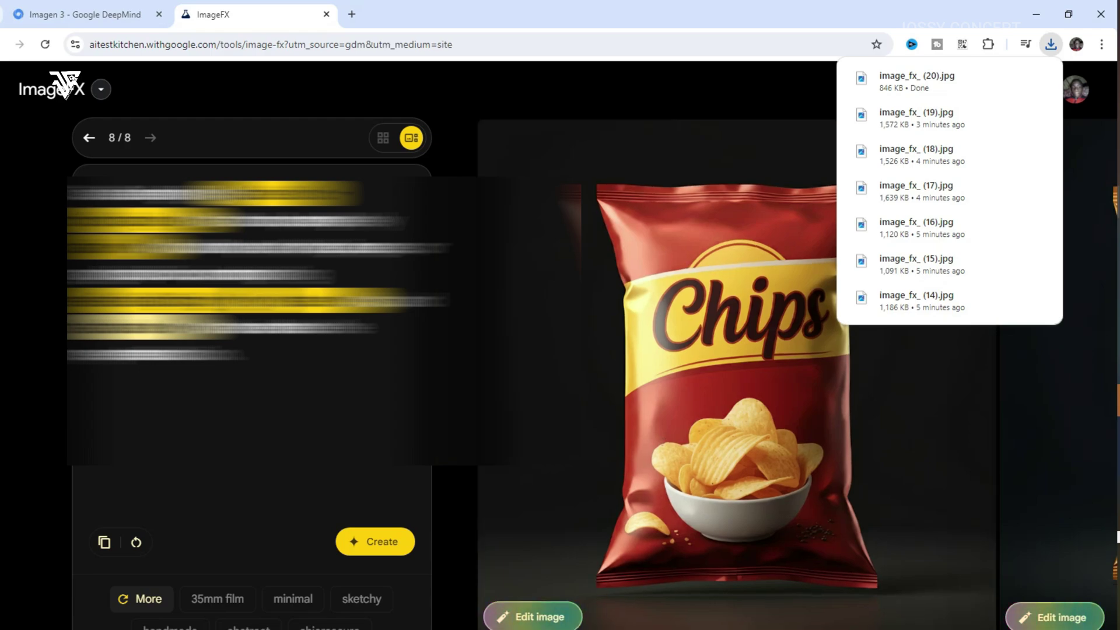
left_click(1118, 169)
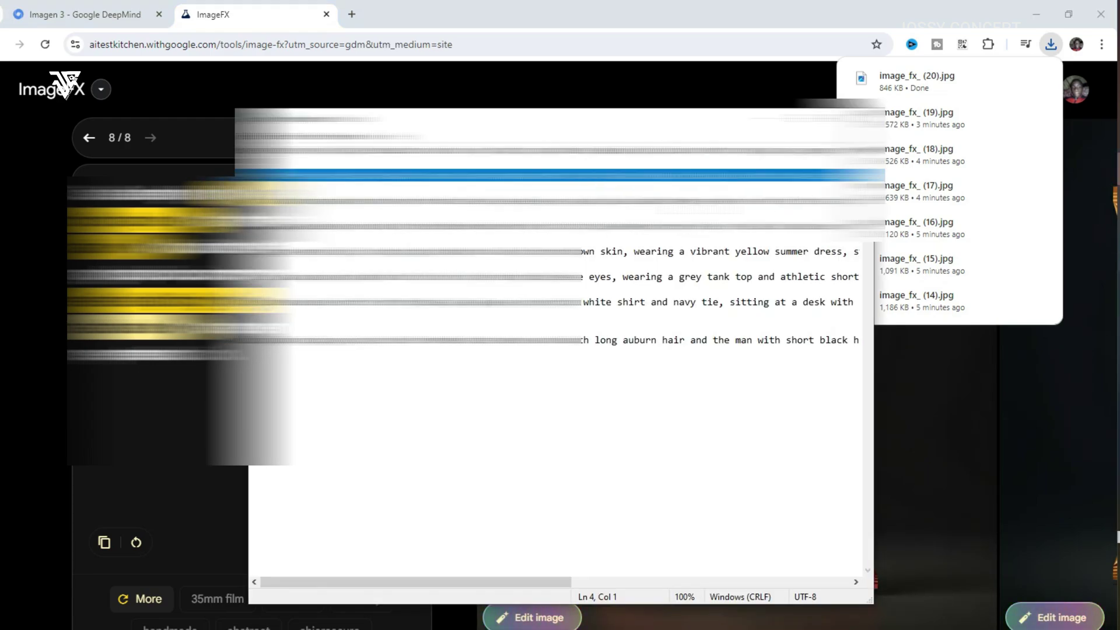
left_click(507, 7)
left_click(134, 542)
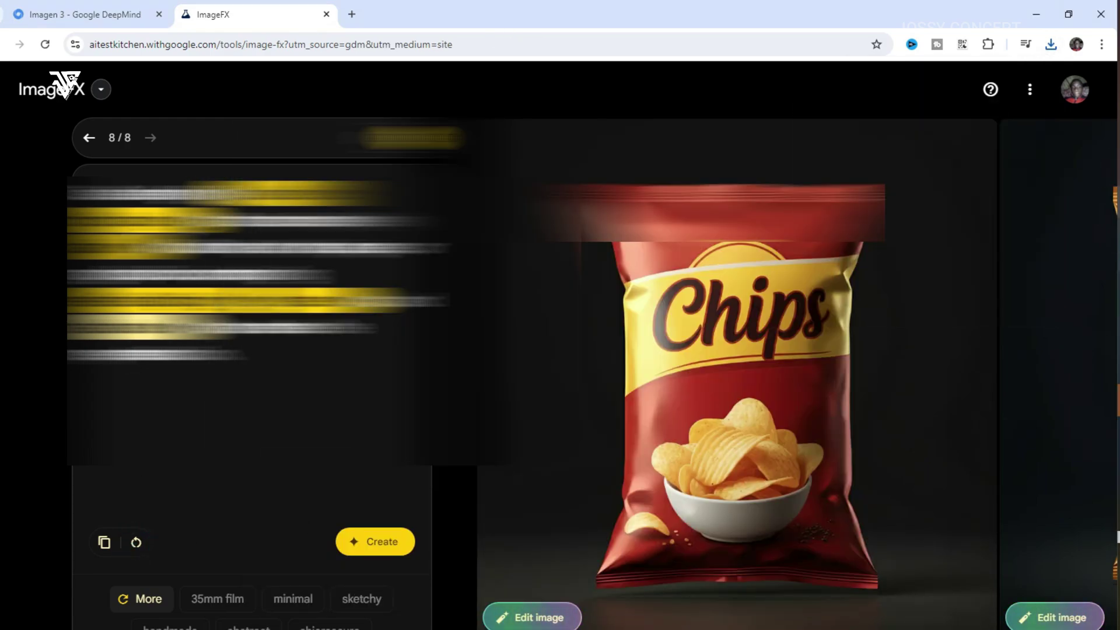
key("ctrl+v")
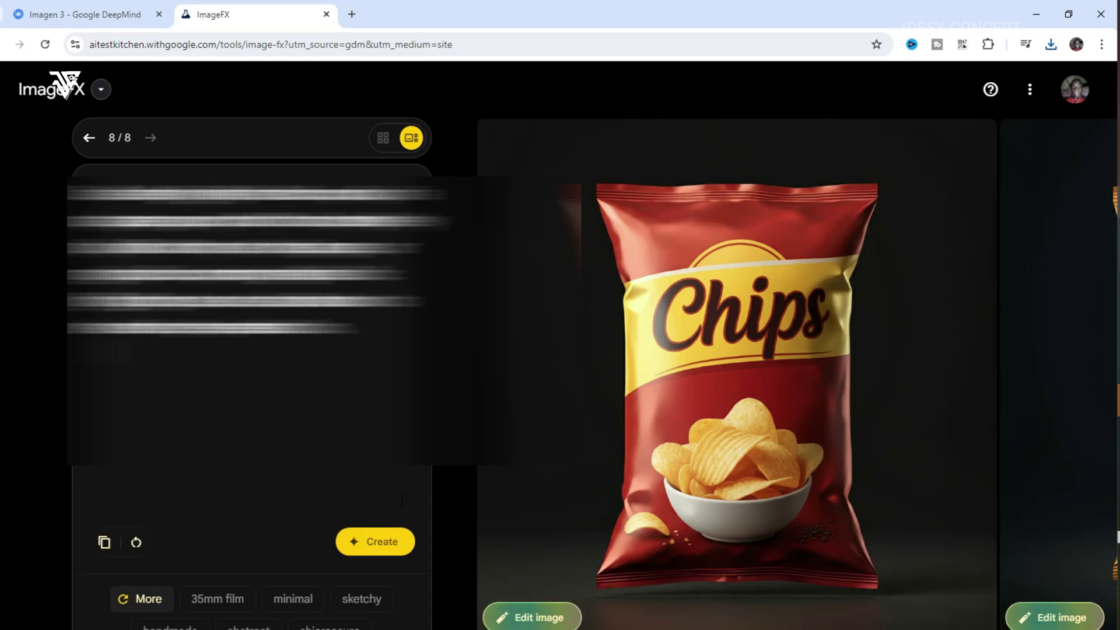
left_click(372, 545)
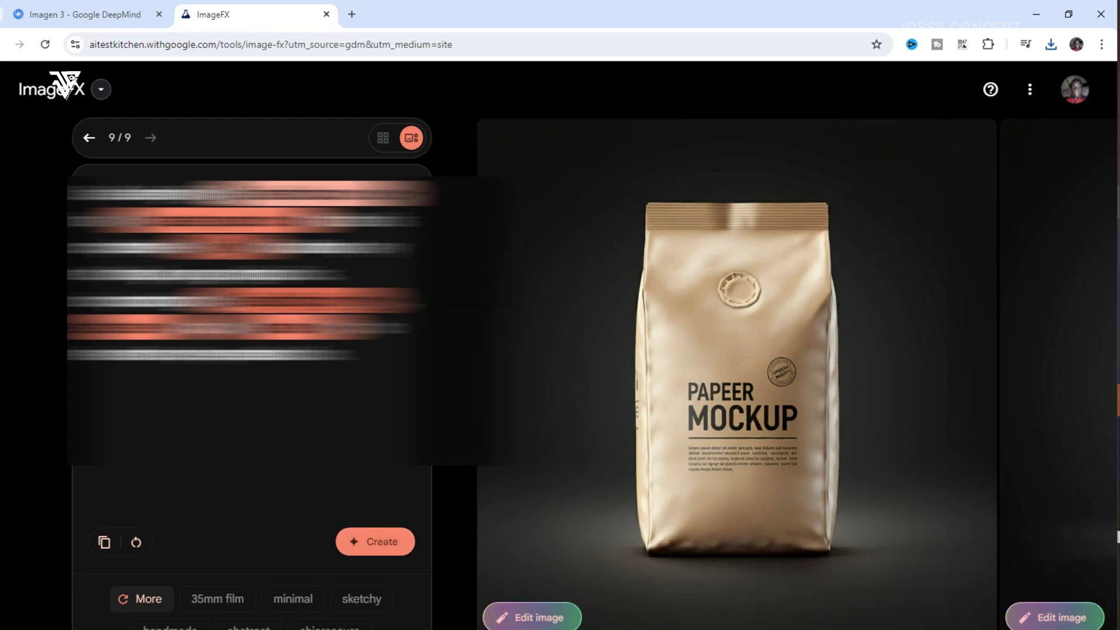
Step: Browse the pouch results and download the tall PAPER MOCKUP bag image
key("Right")
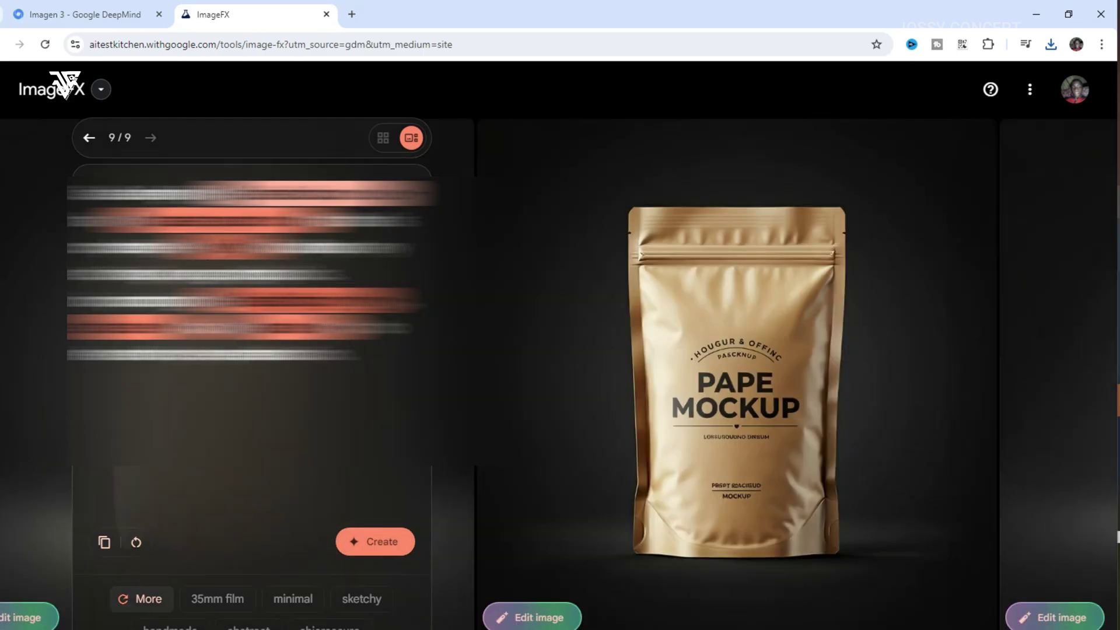
key("Right")
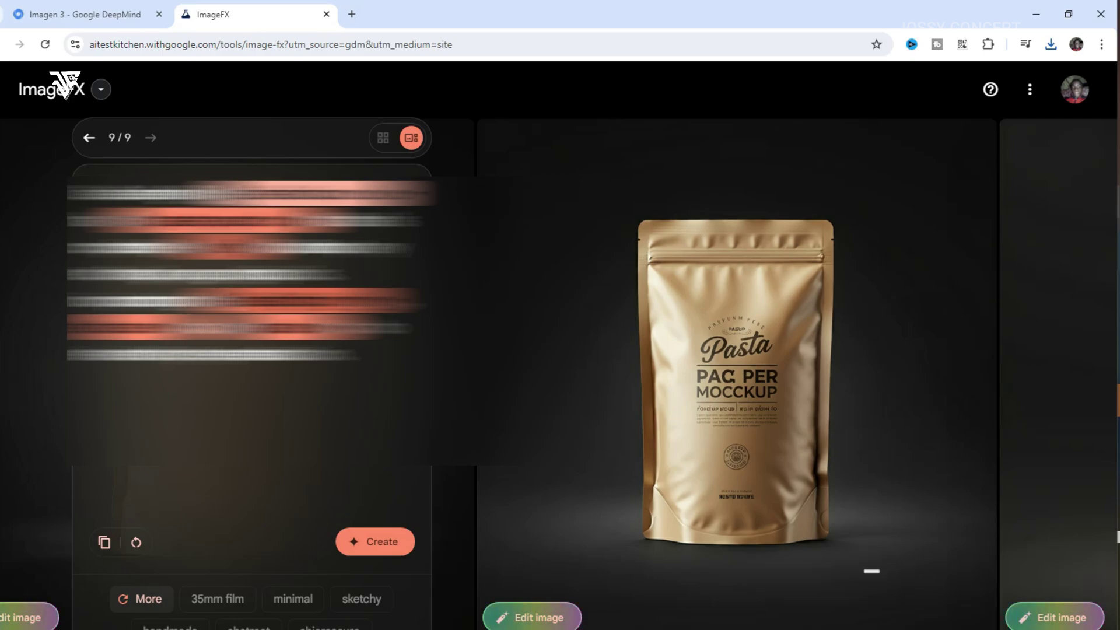
key("Right")
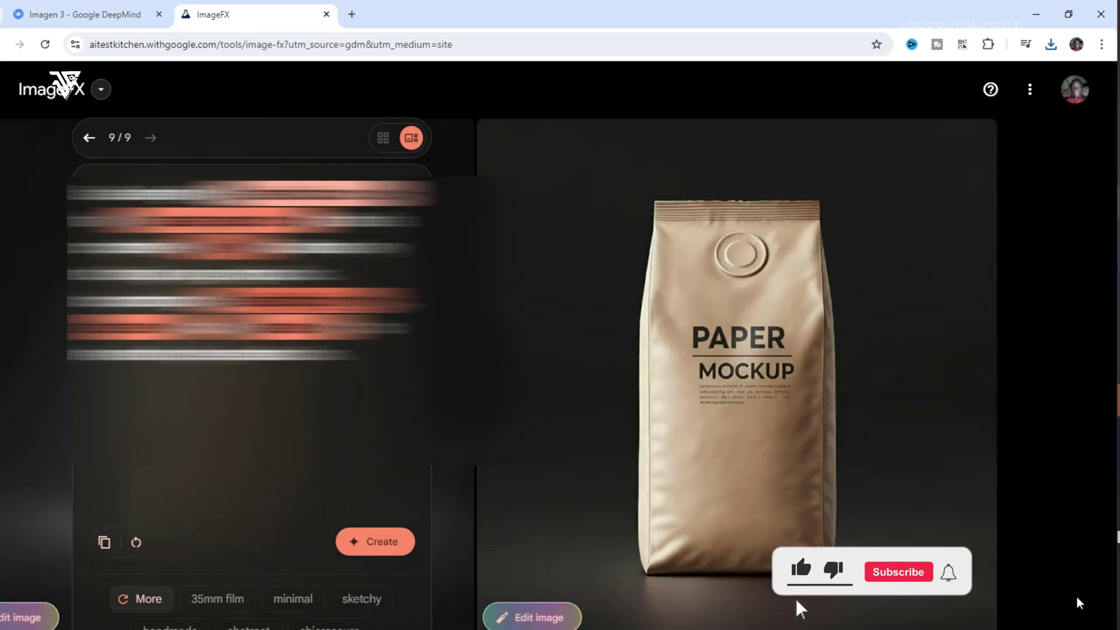
mouse_move(943, 611)
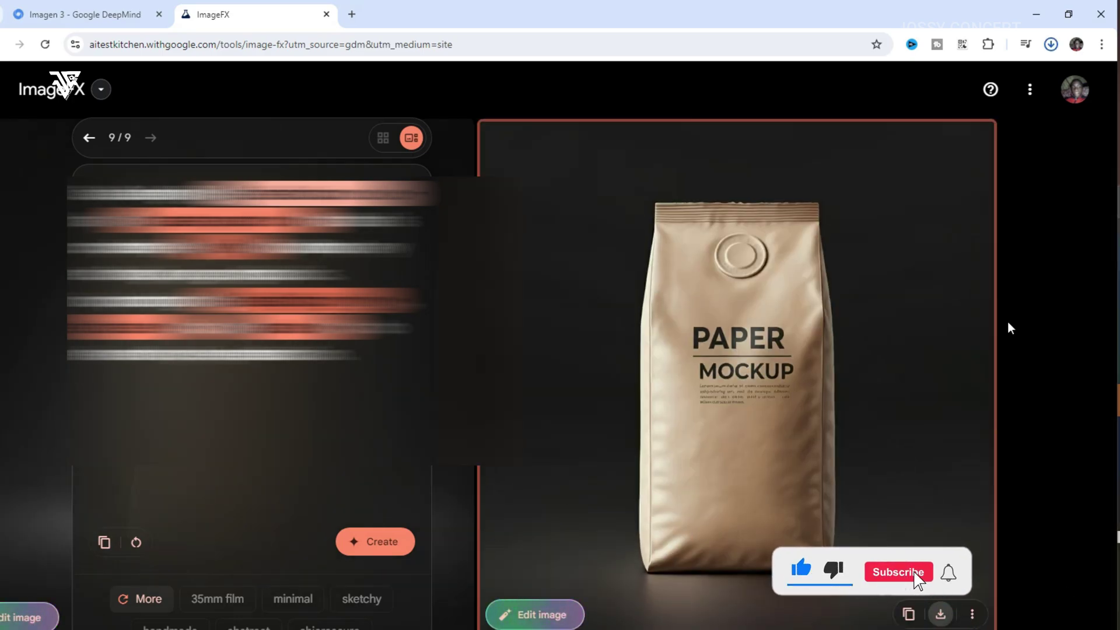
left_click(1050, 44)
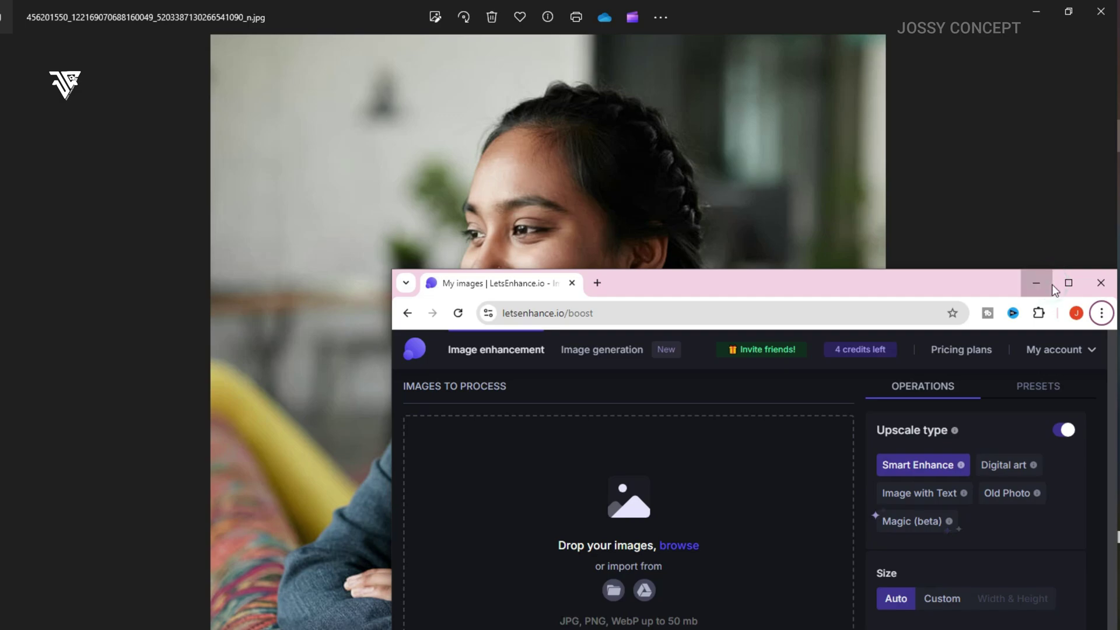
Step: Maximize the LetsEnhance.io page and bring up the Downloads folder window
left_click(1069, 282)
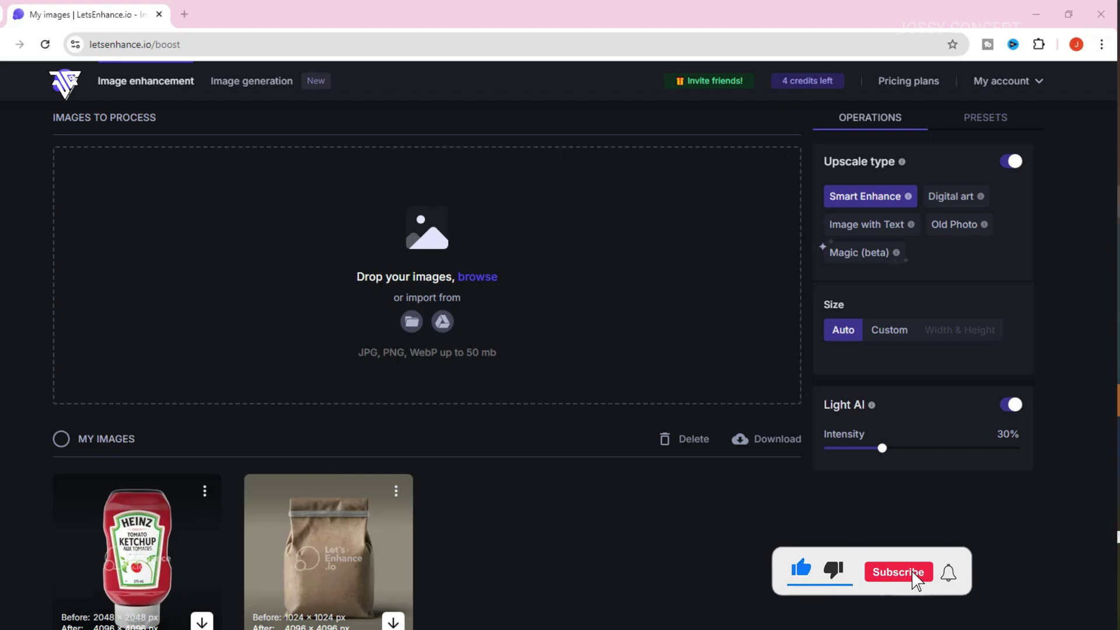
mouse_move(1118, 136)
left_click(1041, 204)
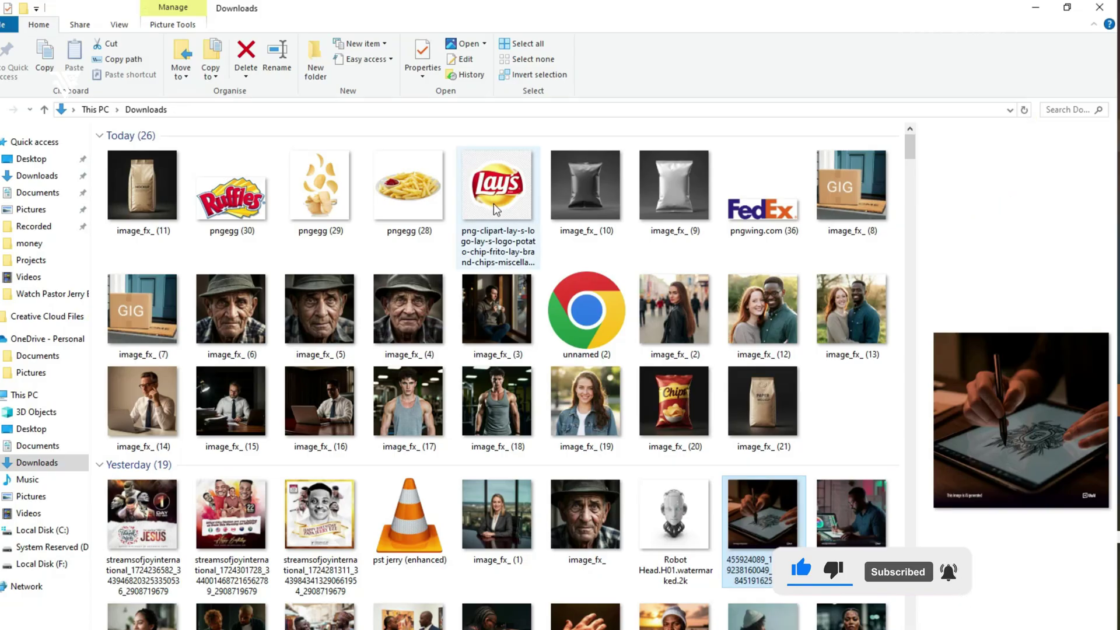
Step: Drag the couple portrait image_fx_ (13) from Downloads into the LetsEnhance upload area
left_click(1024, 109)
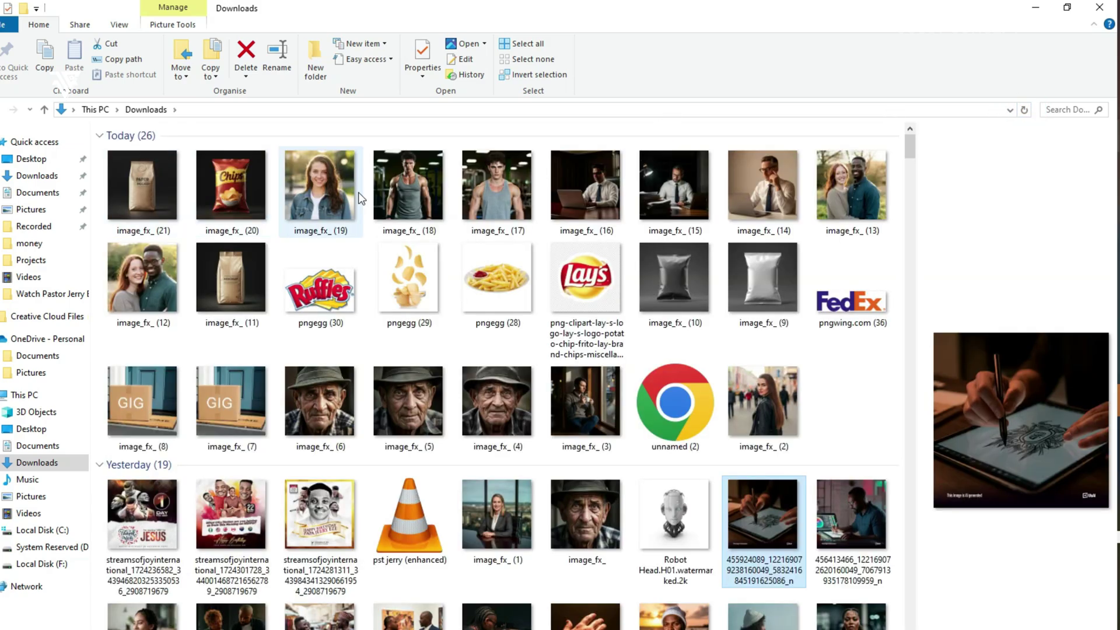
left_click(299, 203)
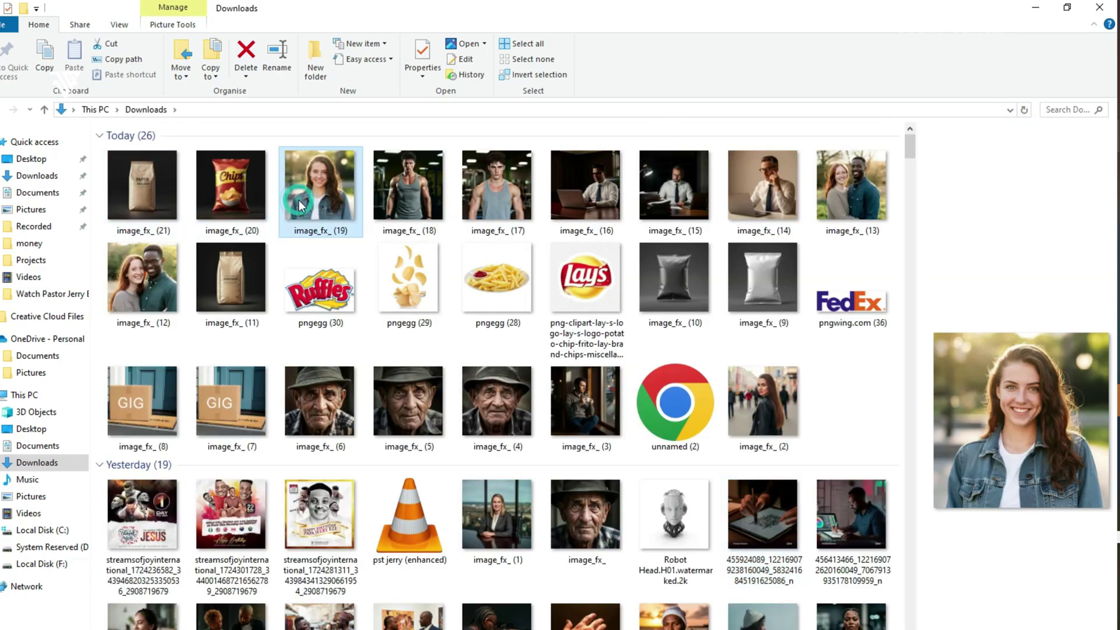
left_click(234, 197)
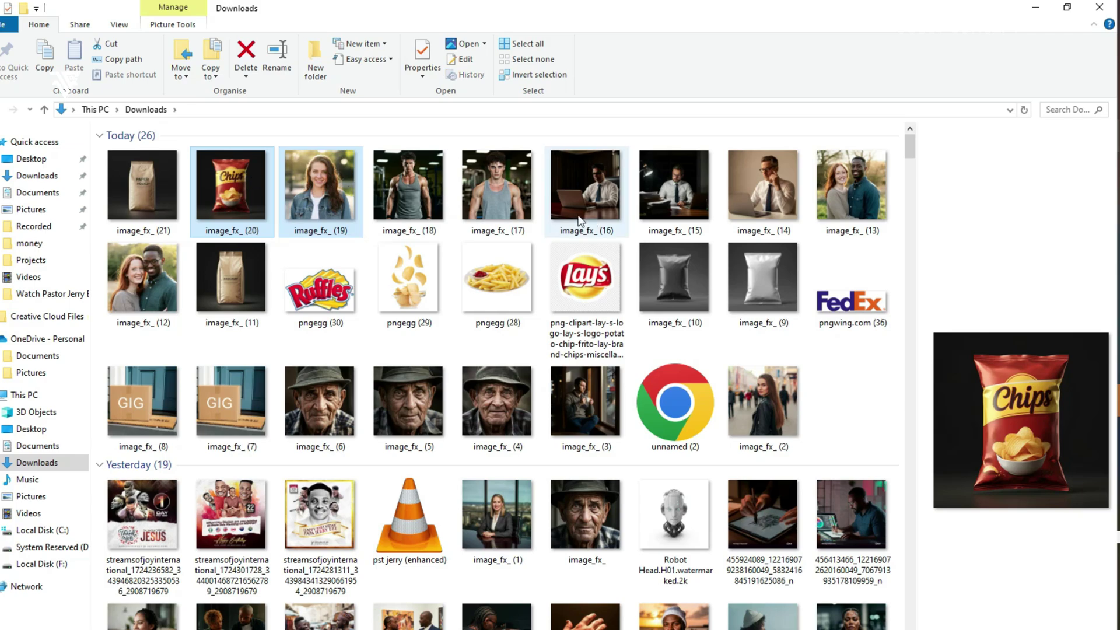
left_click(846, 184)
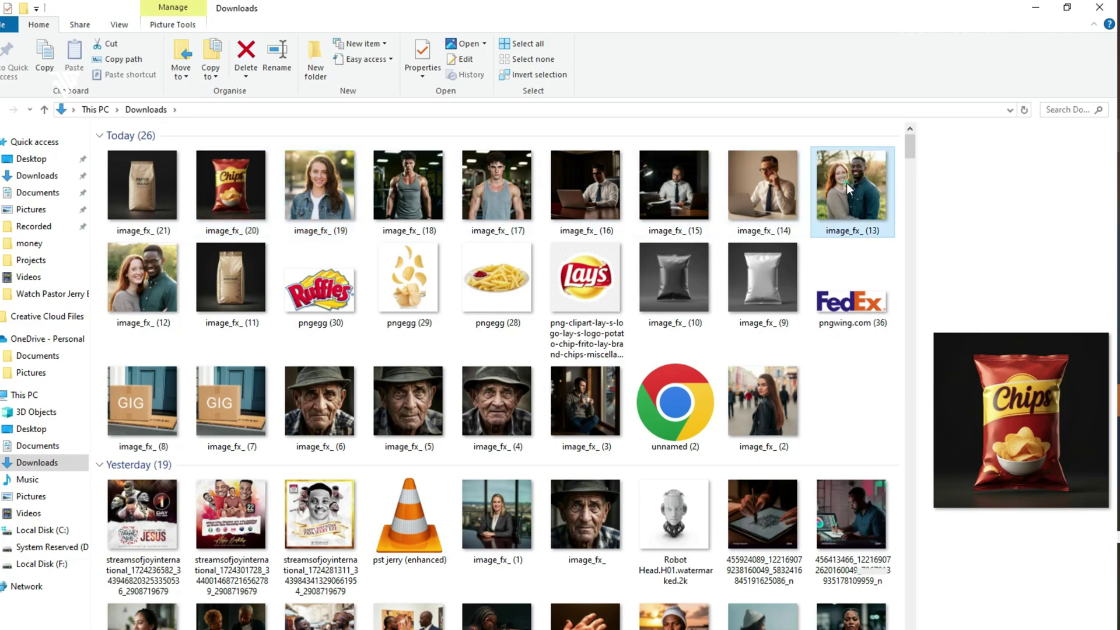
mouse_move(864, 193)
left_mouse_down()
mouse_move(1049, 230)
mouse_move(1070, 412)
mouse_move(856, 194)
left_mouse_up()
left_click_drag(857, 7, 973, 137)
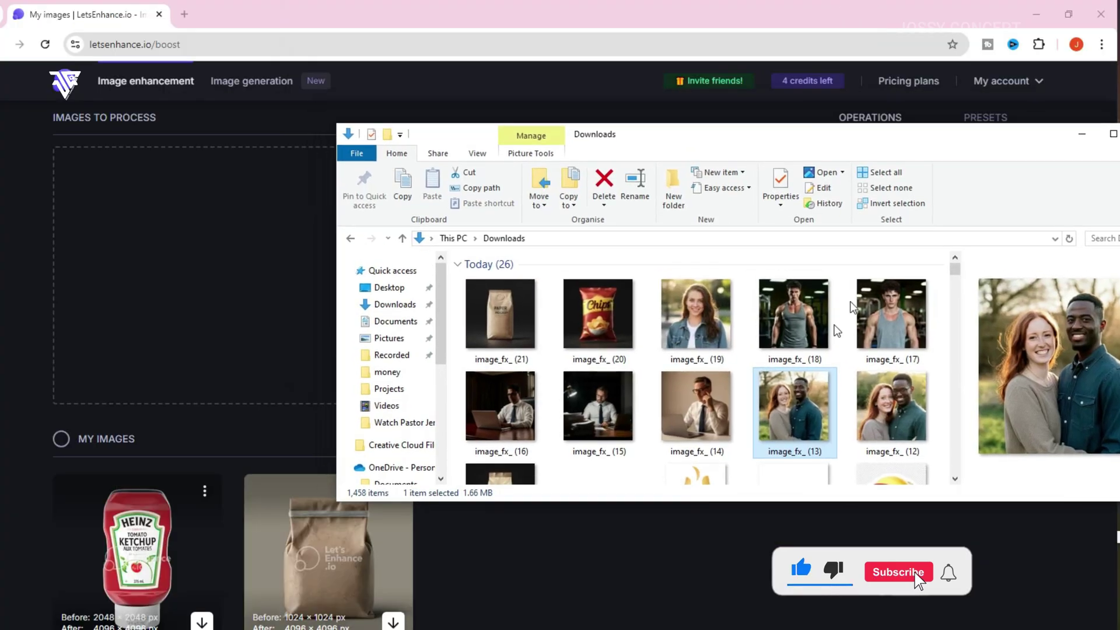
left_click_drag(805, 402, 140, 289)
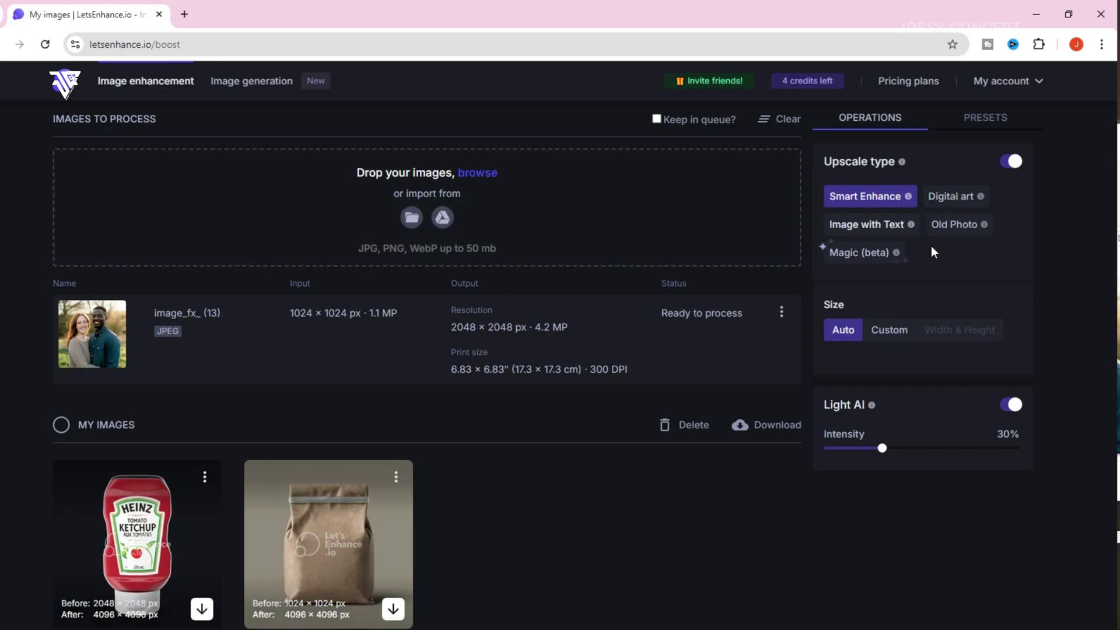
Step: Set the Light AI intensity to 50% and upscale the couple portrait to 2048 × 2048
left_click_drag(906, 458, 922, 452)
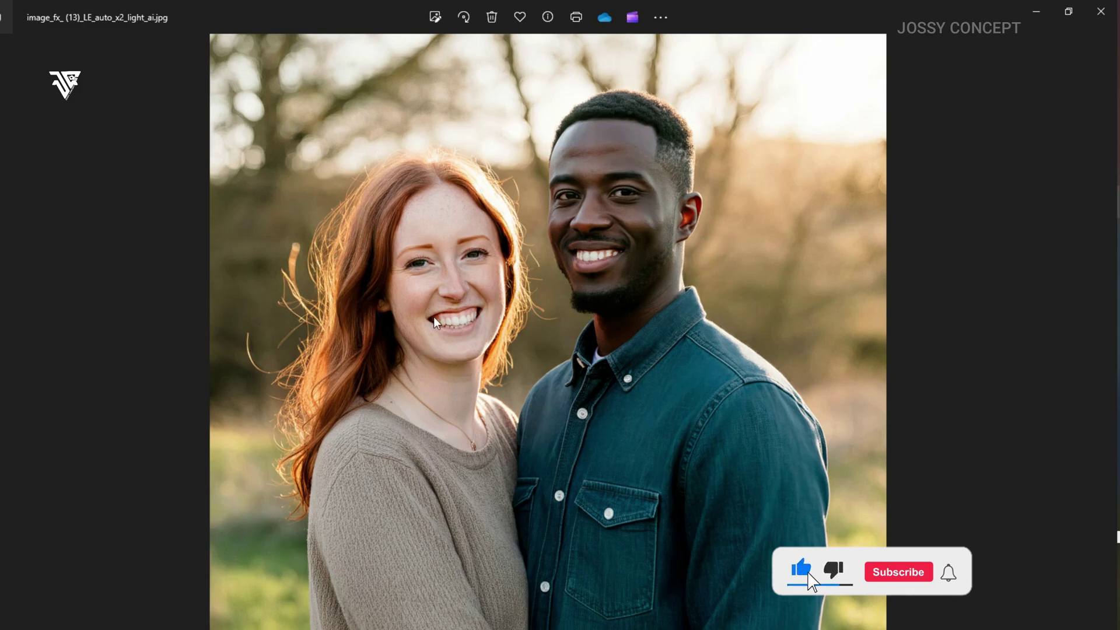
Step: Zoom and pan around the upscaled couple portrait's faces, collar and denim shirt in Photos
scroll(567, 383, "up", 6)
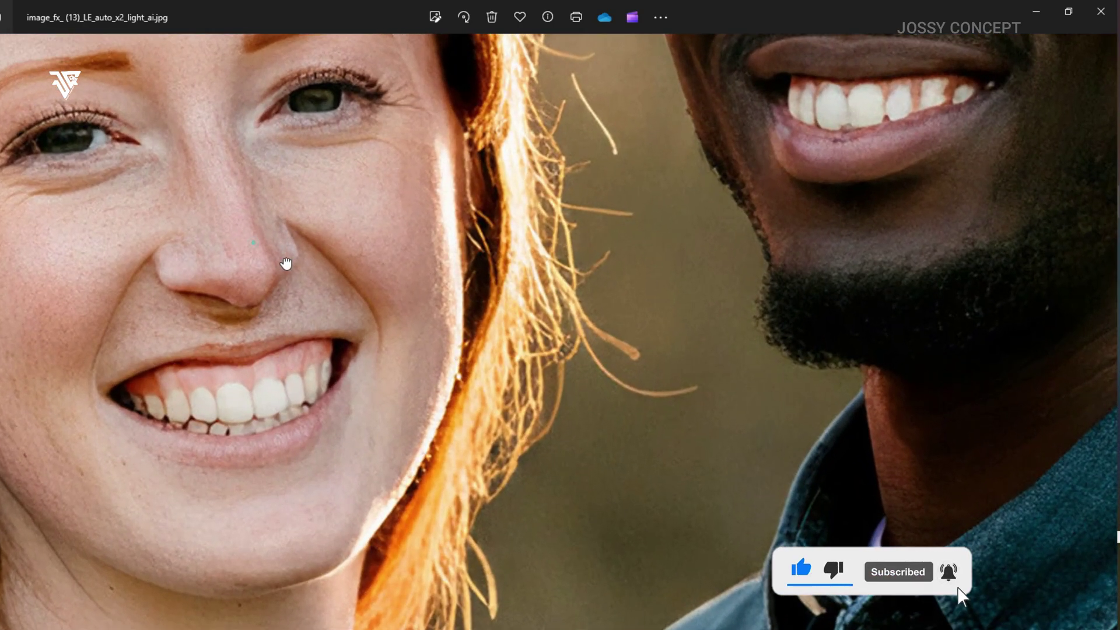
left_click_drag(286, 264, 655, 395)
left_click_drag(865, 208, 555, 390)
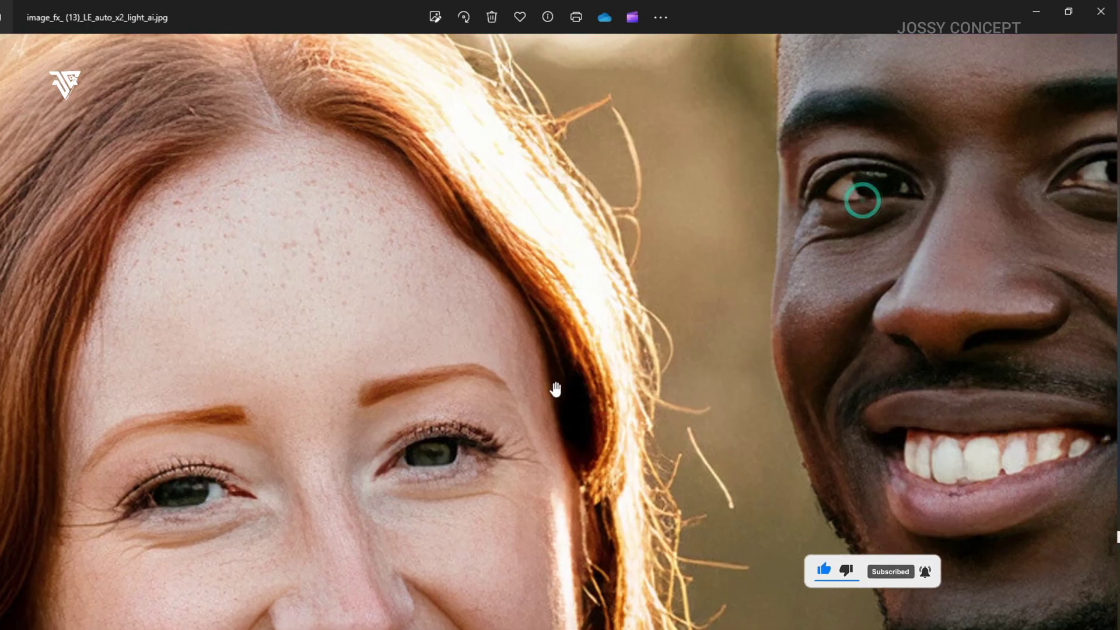
scroll(554, 385, "down", 6)
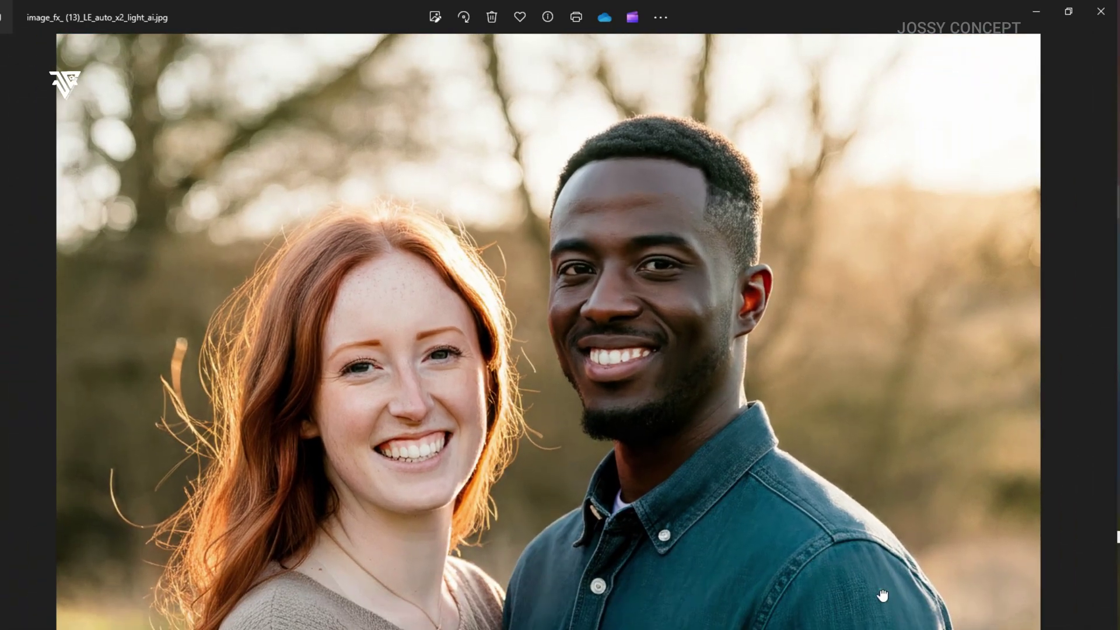
left_click_drag(883, 596, 866, 475)
scroll(856, 585, "up", 5)
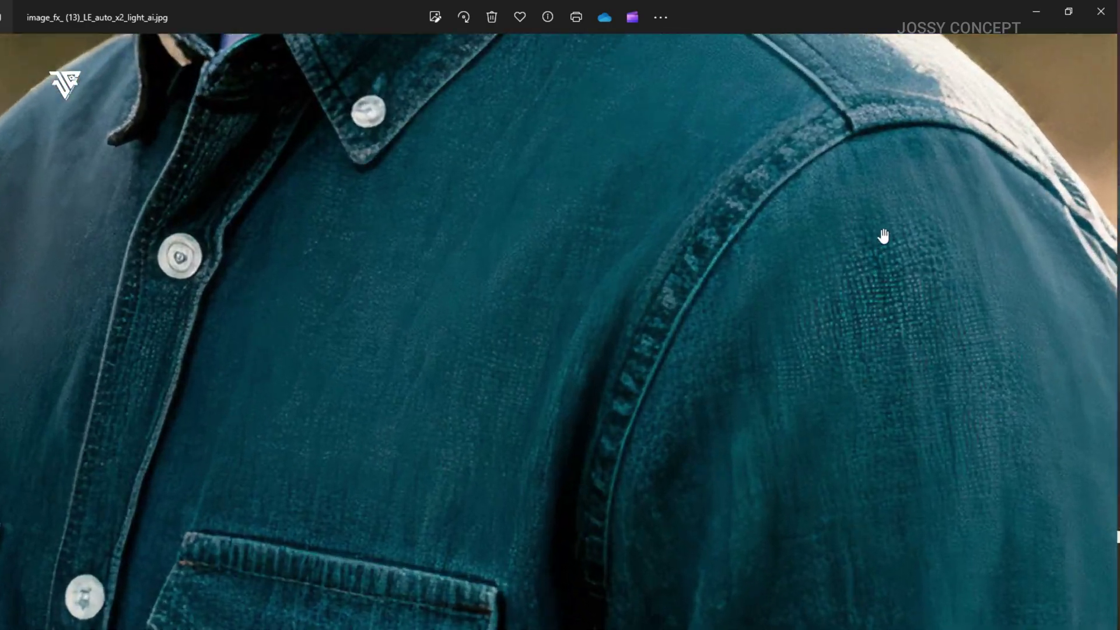
left_click_drag(886, 245, 989, 506)
scroll(387, 524, "down", 6)
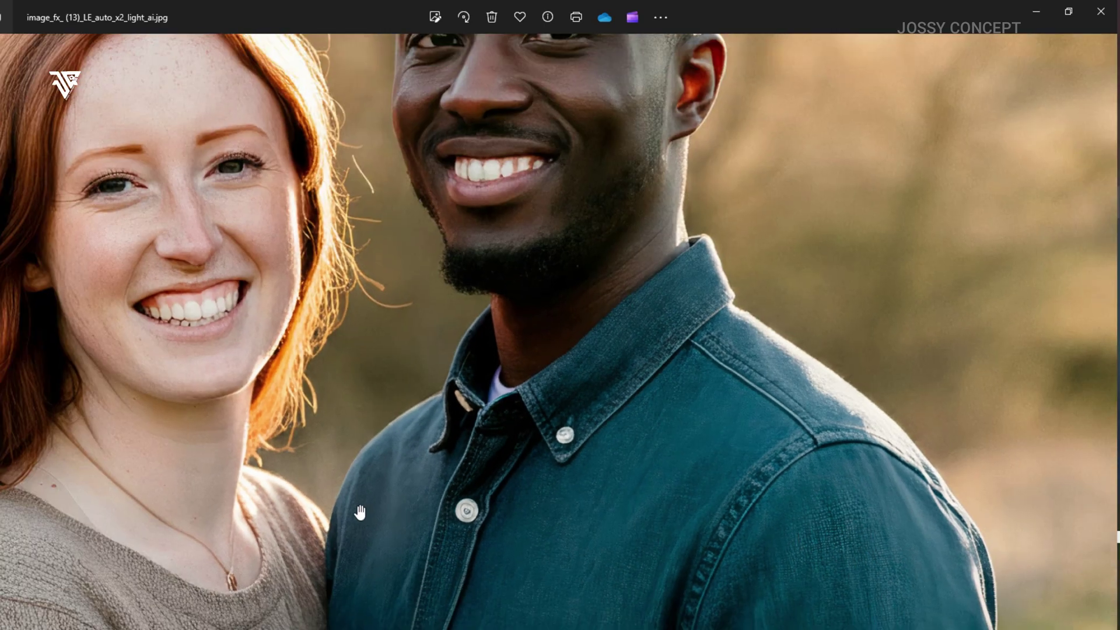
scroll(433, 355, "up", 2)
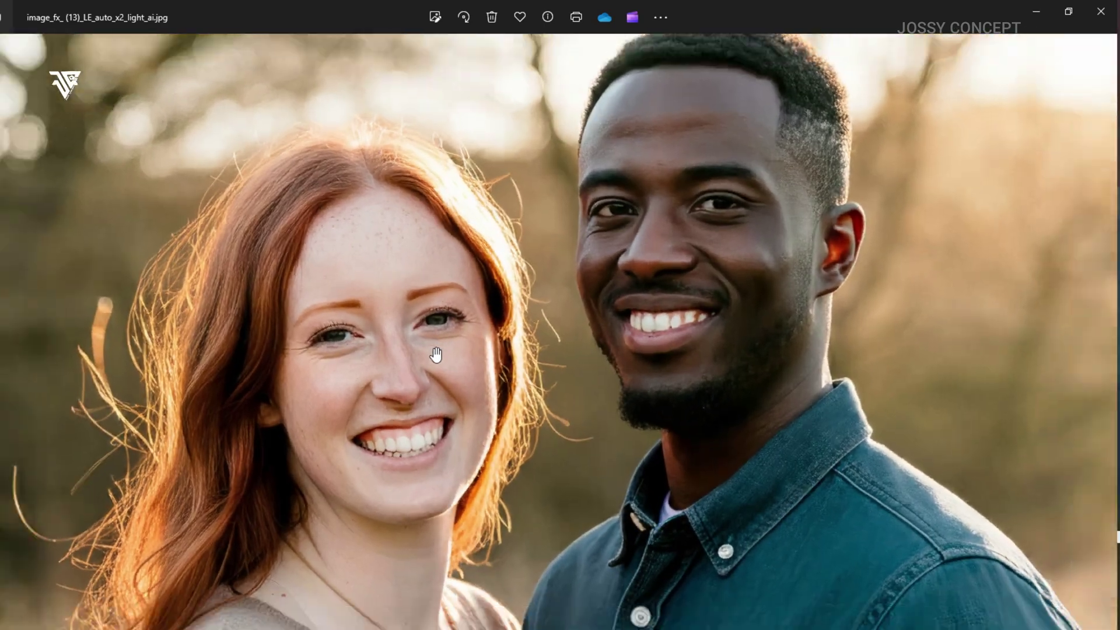
scroll(433, 356, "down", 2)
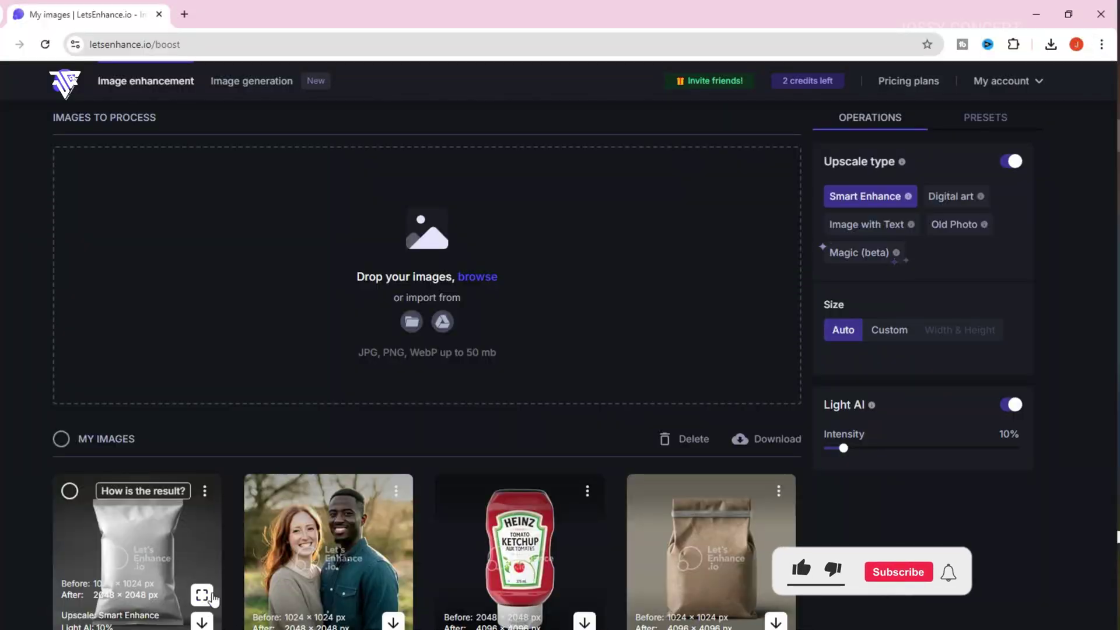
Step: Download the silver bag upscale, requeue it for 4096 × 4096, and start a new Photoshop document
left_click(202, 621)
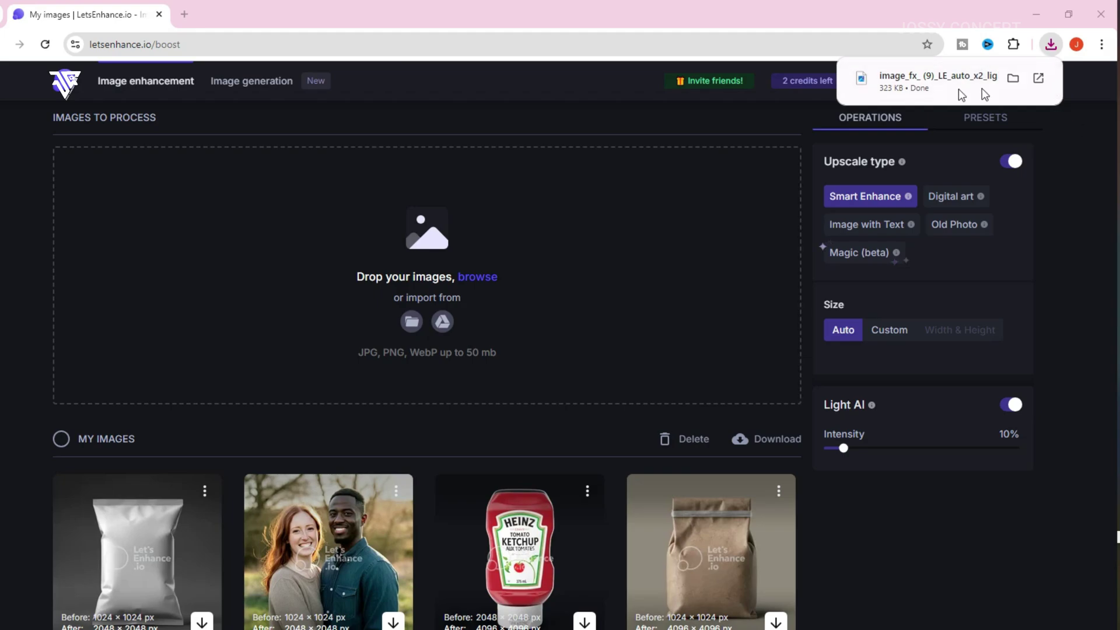
left_click_drag(918, 90, 1087, 315)
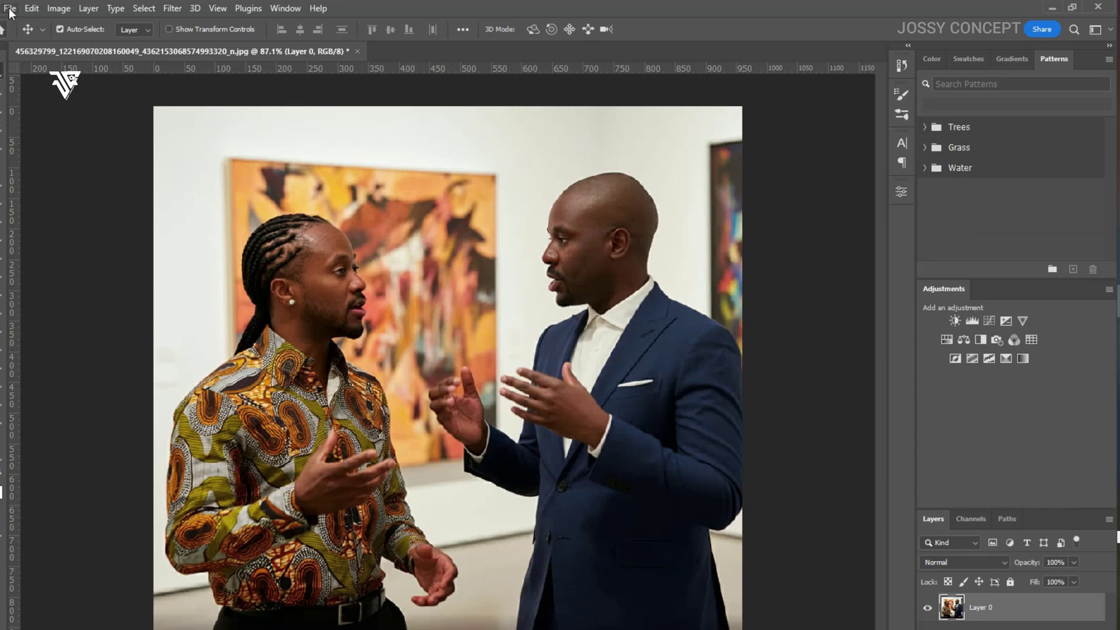
left_click(9, 9)
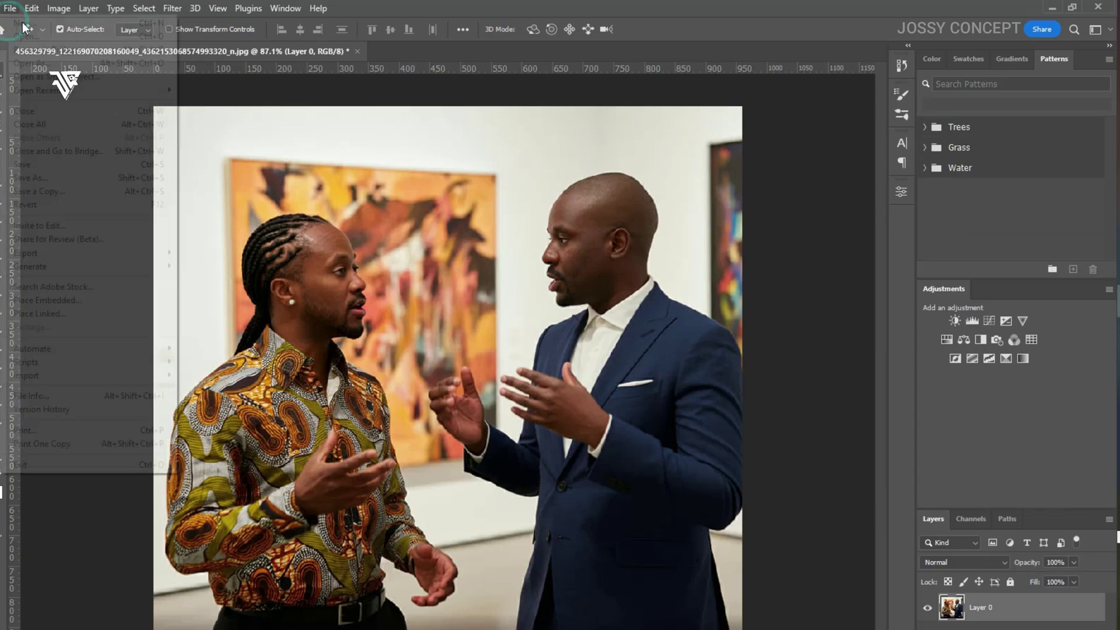
left_click(22, 25)
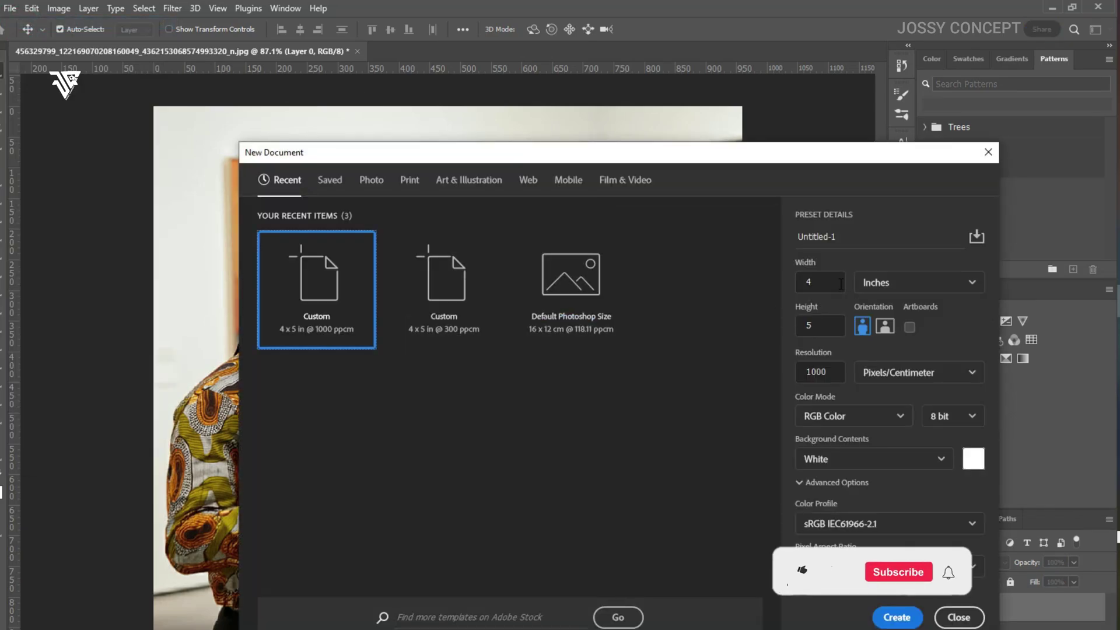
Step: Create a new white 2000 × 2000 pixel document, Untitled-1, at 500 pixels/cm resolution
left_click(915, 283)
left_click(887, 299)
left_click(827, 371)
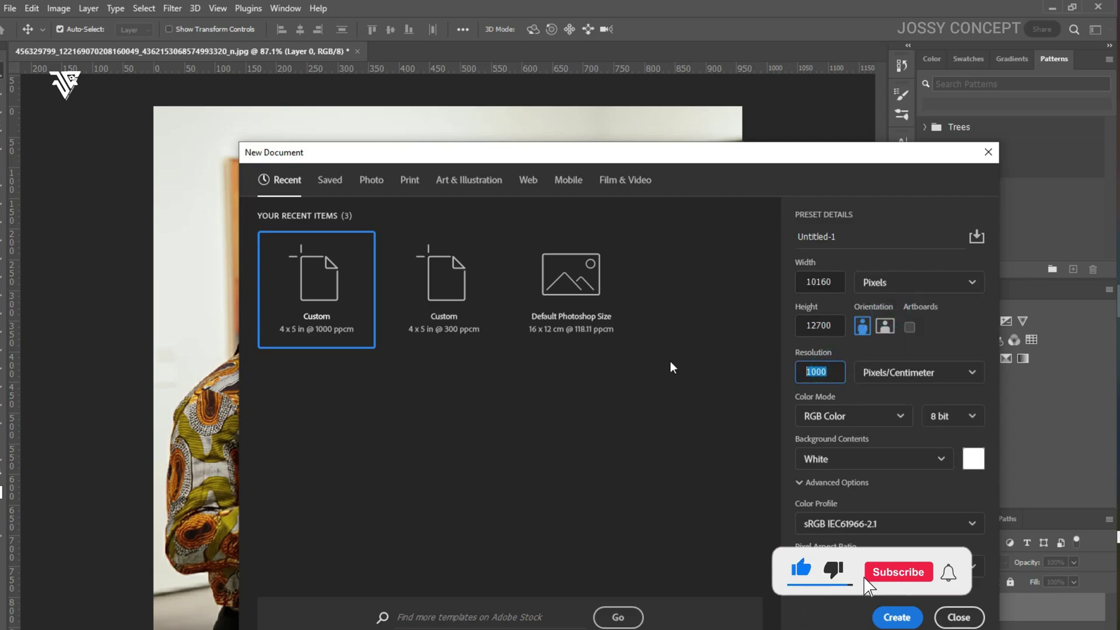
type("500")
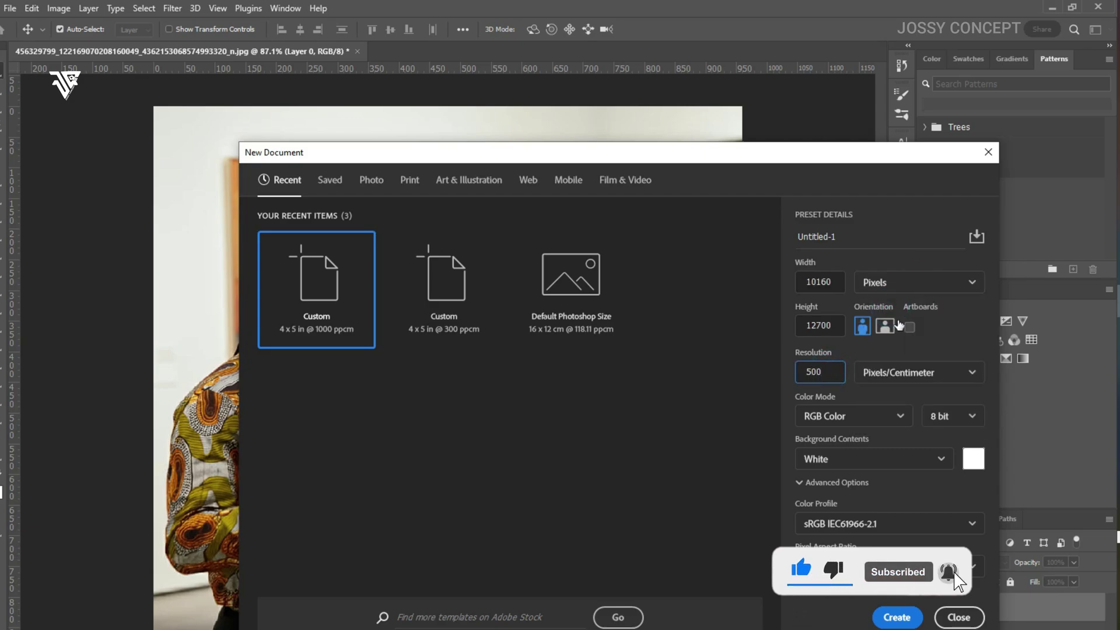
left_click(819, 282)
type("2")
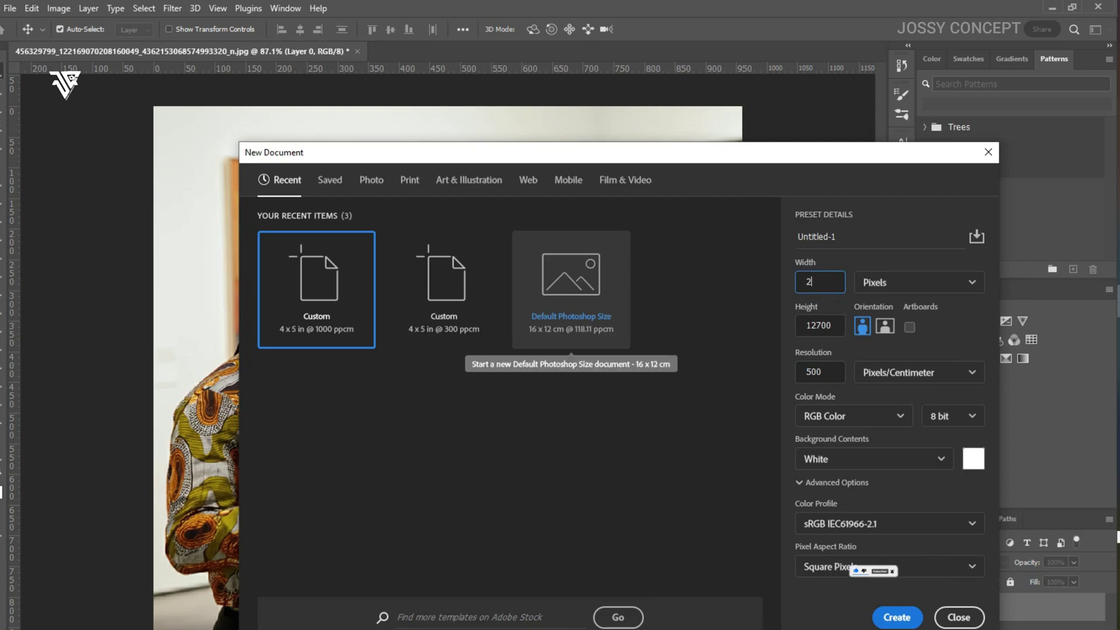
type("000")
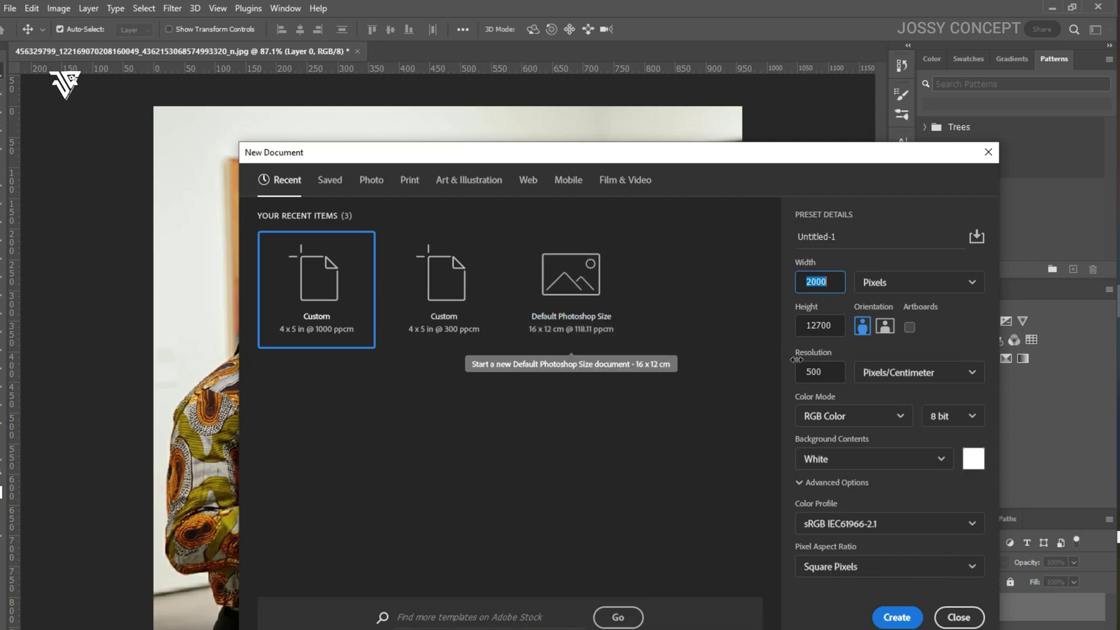
key("Tab")
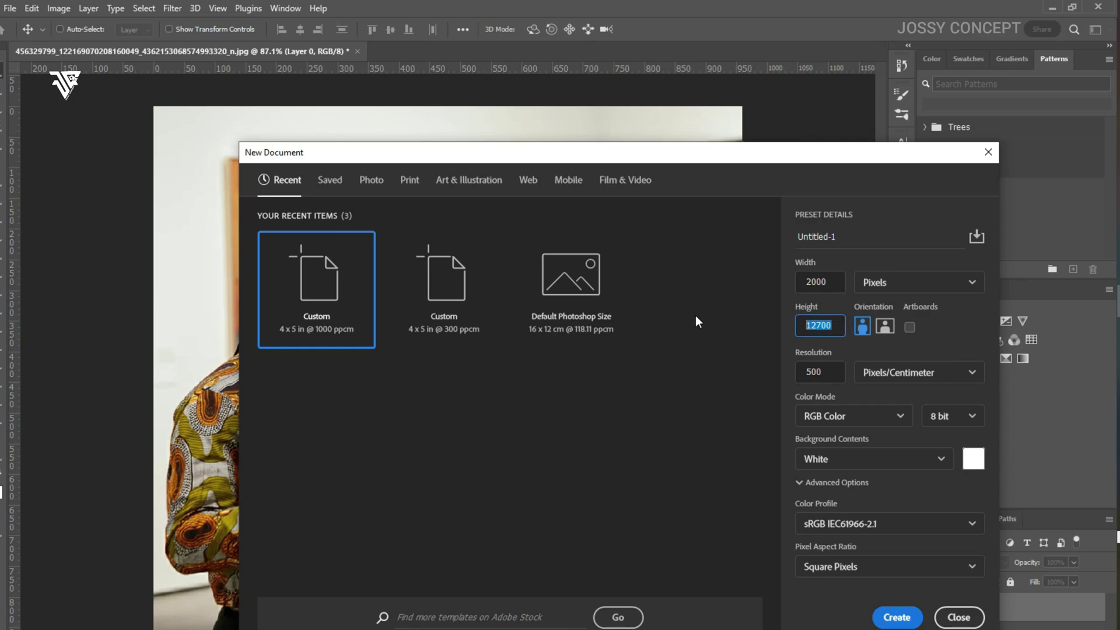
type("2000")
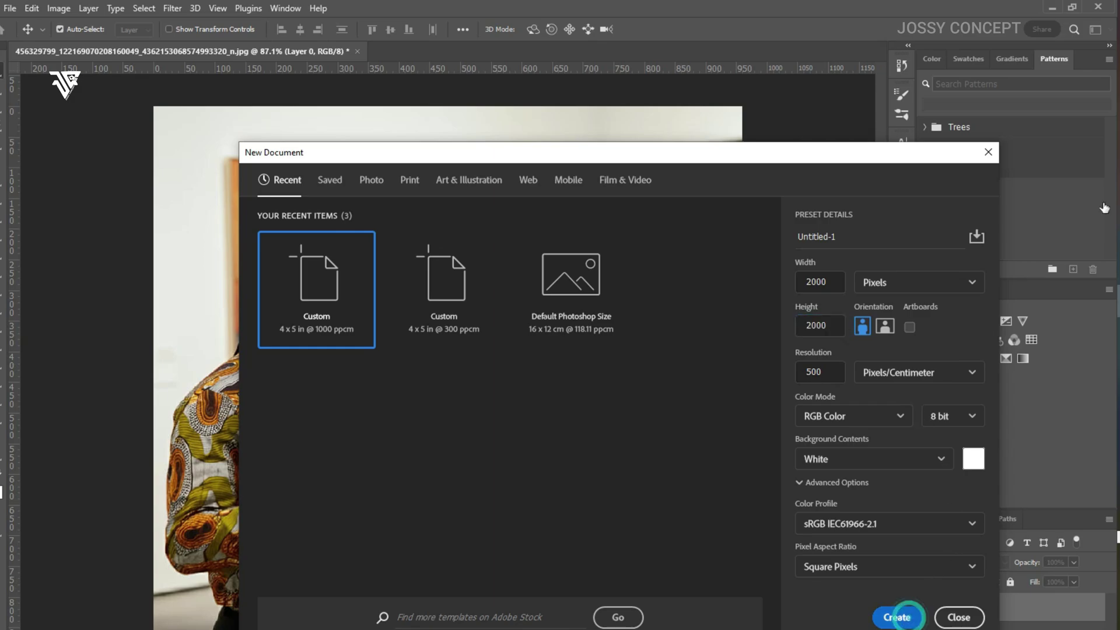
left_click(897, 617)
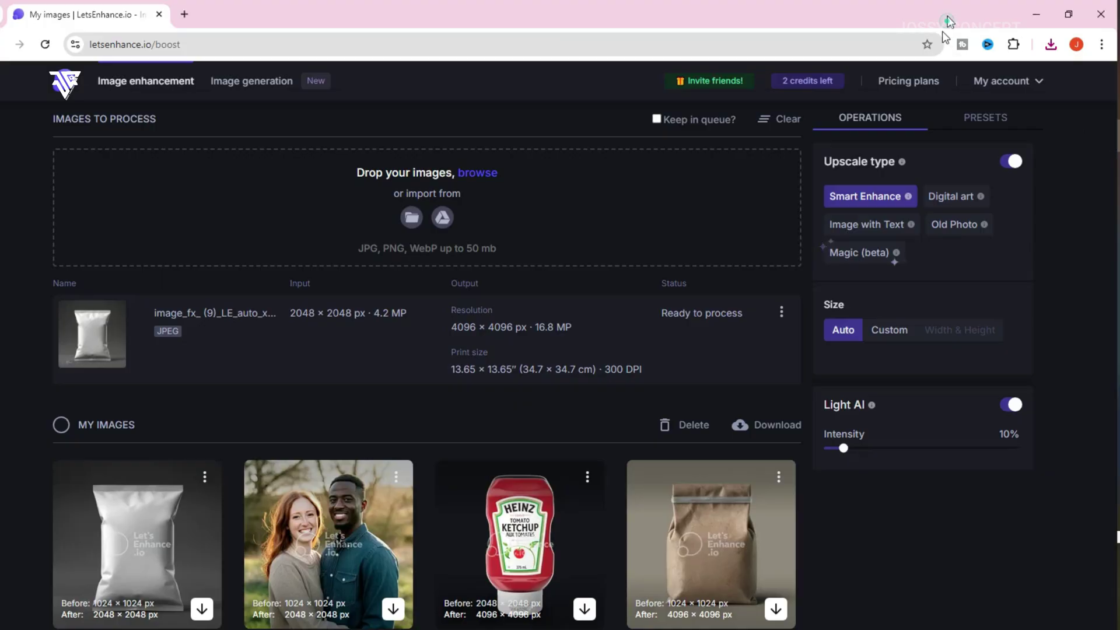
Step: Place the upscaled silver bag image_fx_ (9)_LE_auto_x2_light_ai from Chrome's downloads onto the Untitled-1 canvas
left_click_drag(947, 21, 813, 114)
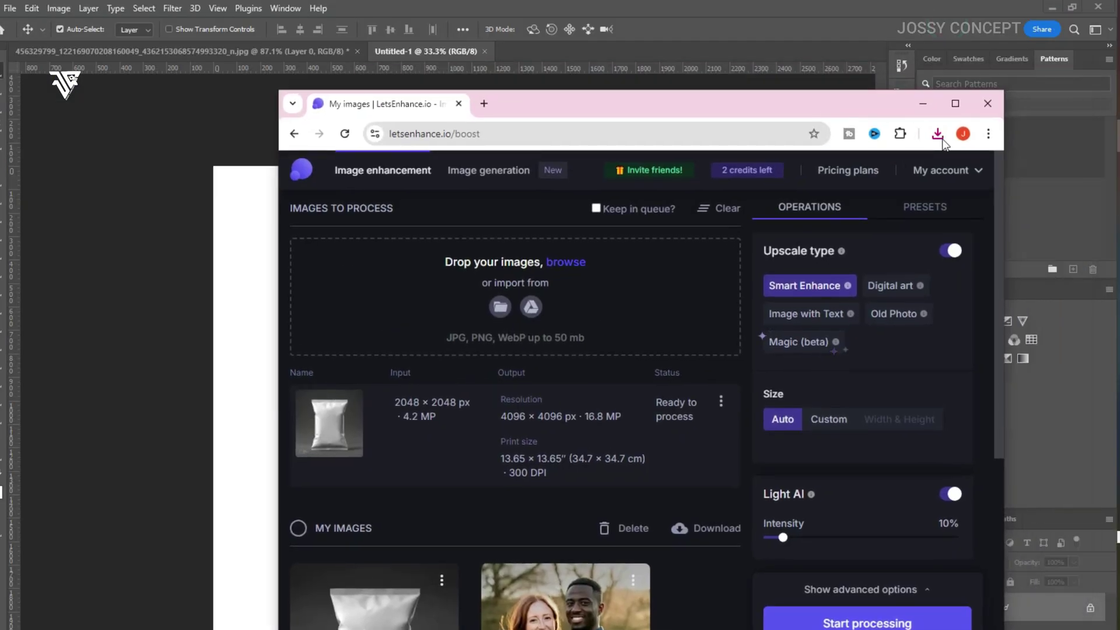
left_click(937, 135)
left_click_drag(810, 197, 412, 265)
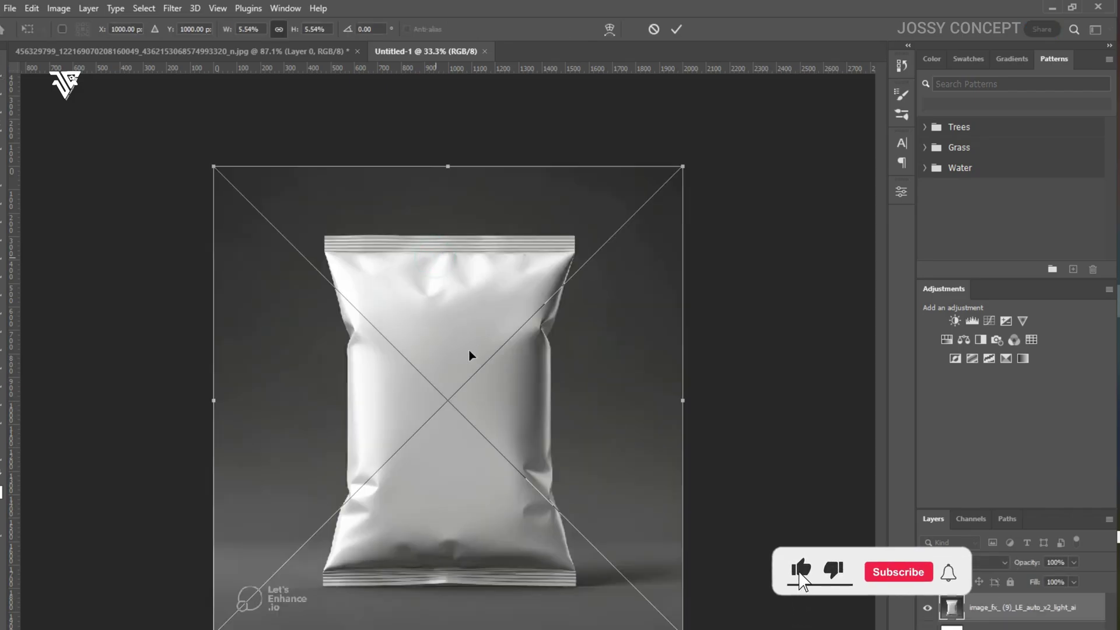
key("Return")
scroll(470, 360, "up", 2)
scroll(216, 261, "up", 6)
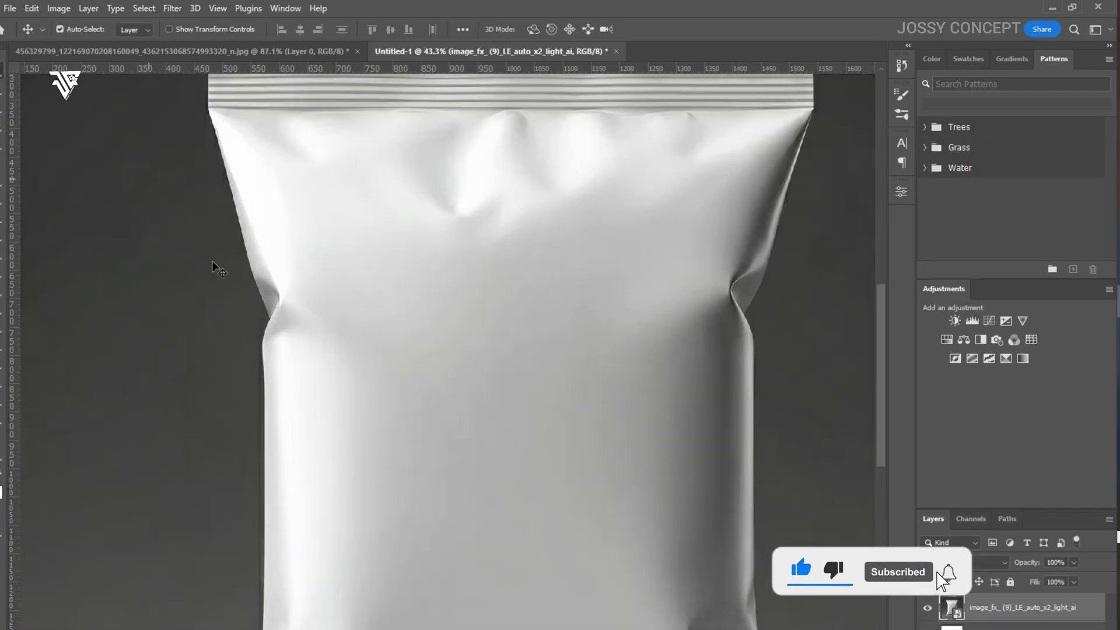
scroll(614, 376, "down", 5)
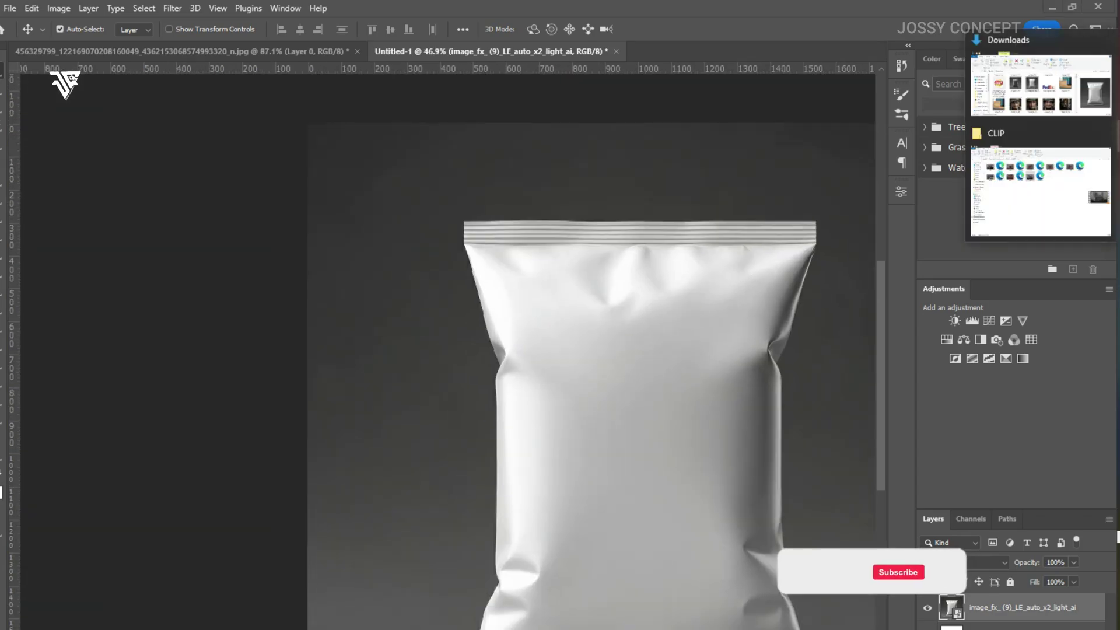
left_click(1060, 98)
Step: Place the Ruffles logo pngegg (30) on the bag, shrink it and centre it on the front
scroll(782, 290, "up", 5)
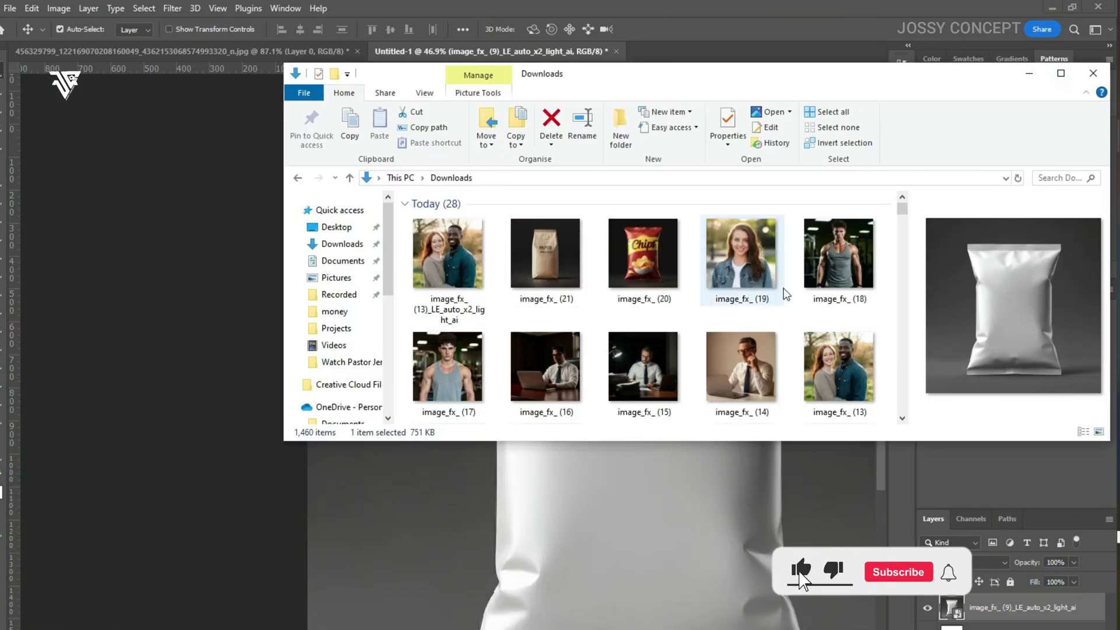
scroll(686, 304, "down", 1)
left_click(662, 394)
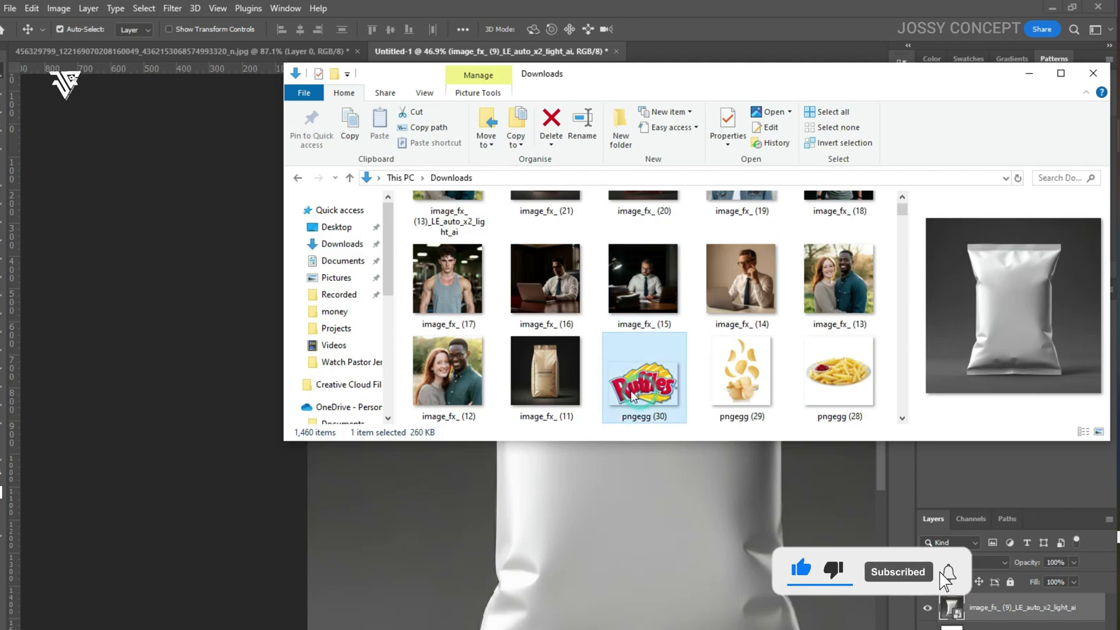
left_click_drag(653, 384, 676, 525)
key("Return")
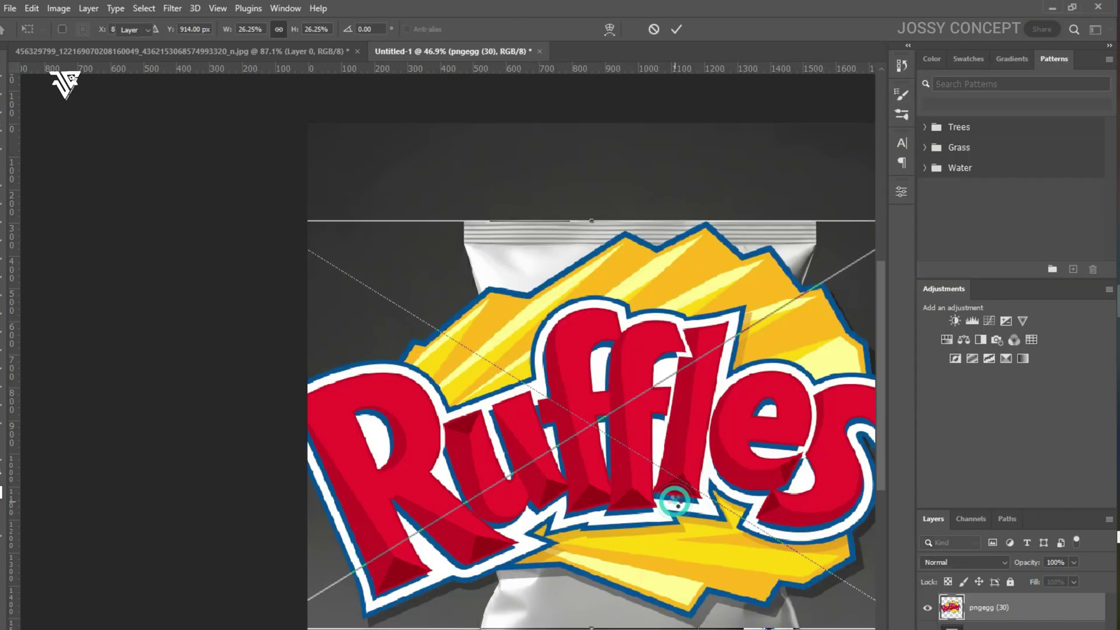
scroll(696, 476, "down", 2)
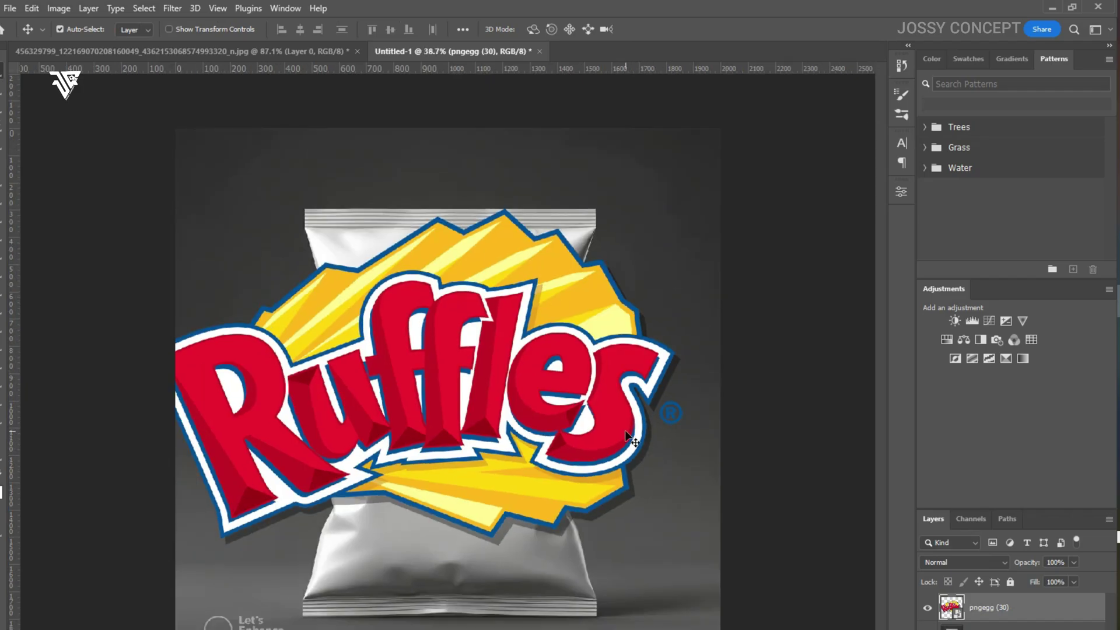
key("ctrl+t")
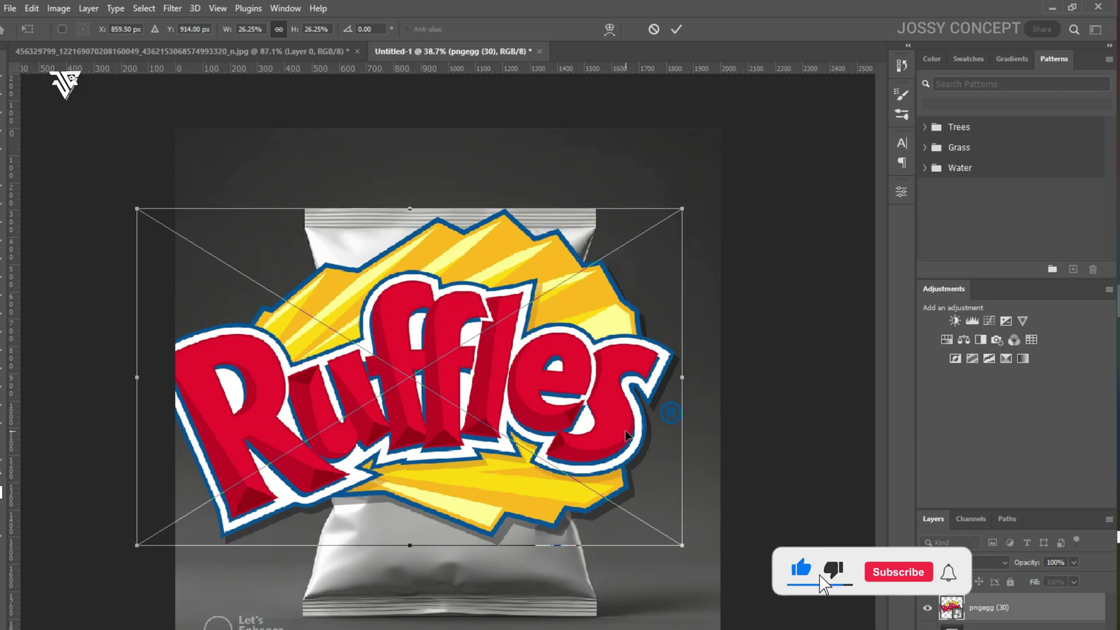
left_click_drag(683, 209, 512, 313)
left_click_drag(431, 379, 471, 403)
key("Return")
Step: Select the silver bag on its layer using the Object Selection tool
right_click(2, 398)
left_click(986, 627)
right_click(3, 125)
left_click(47, 124)
left_click_drag(301, 204, 614, 625)
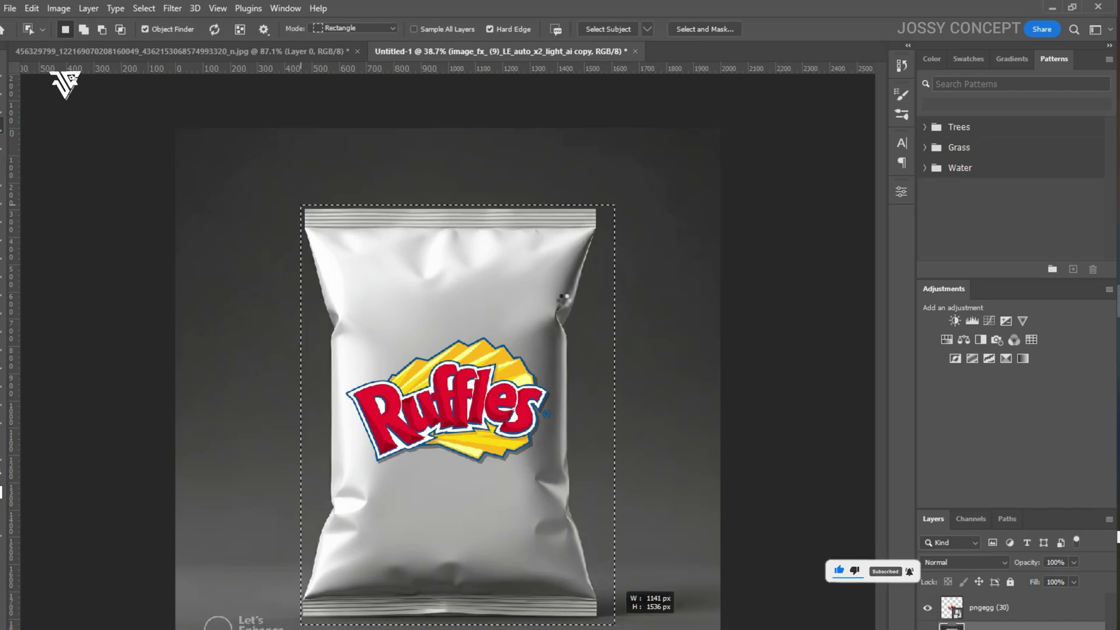